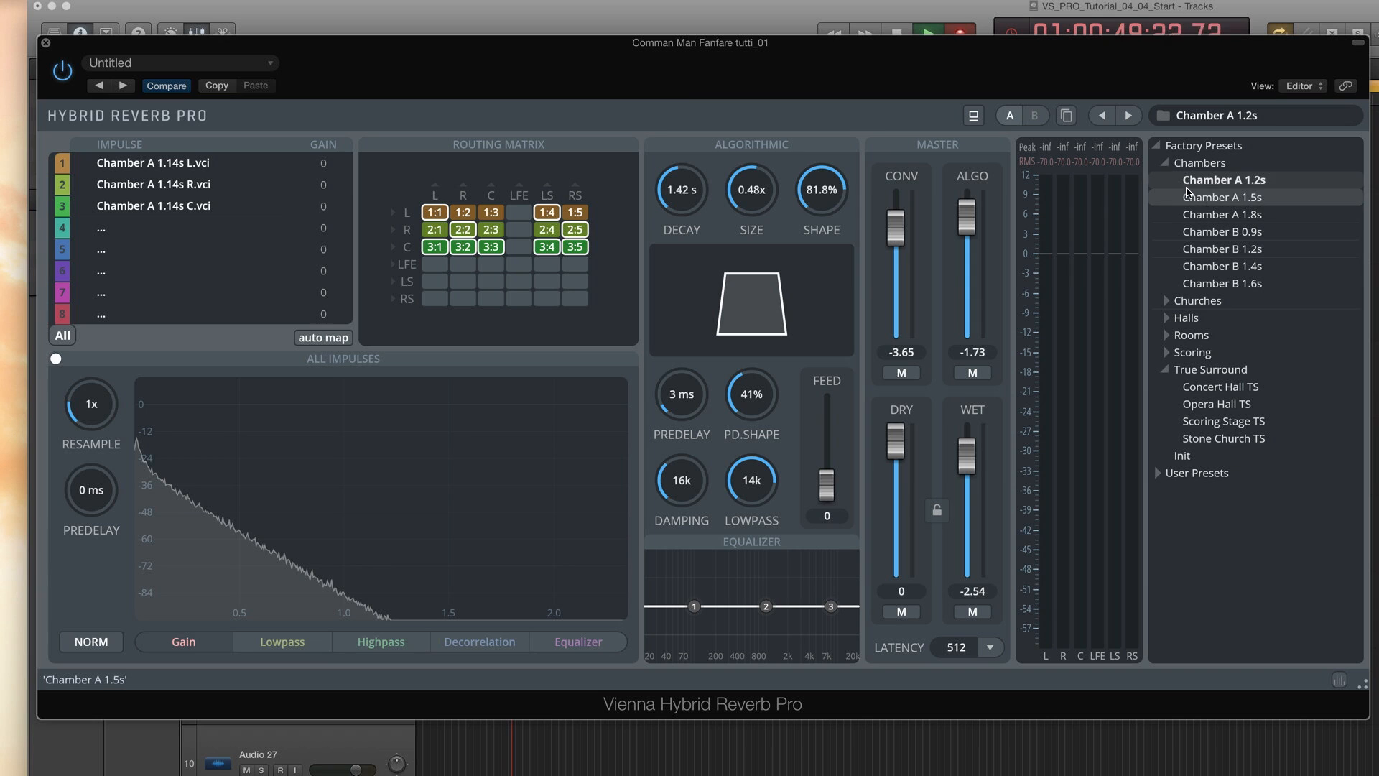
Browse the Chambers, Churches, Halls and Rooms factory presets, loading the Studio A 1.2s room preset.
left_click(1165, 165)
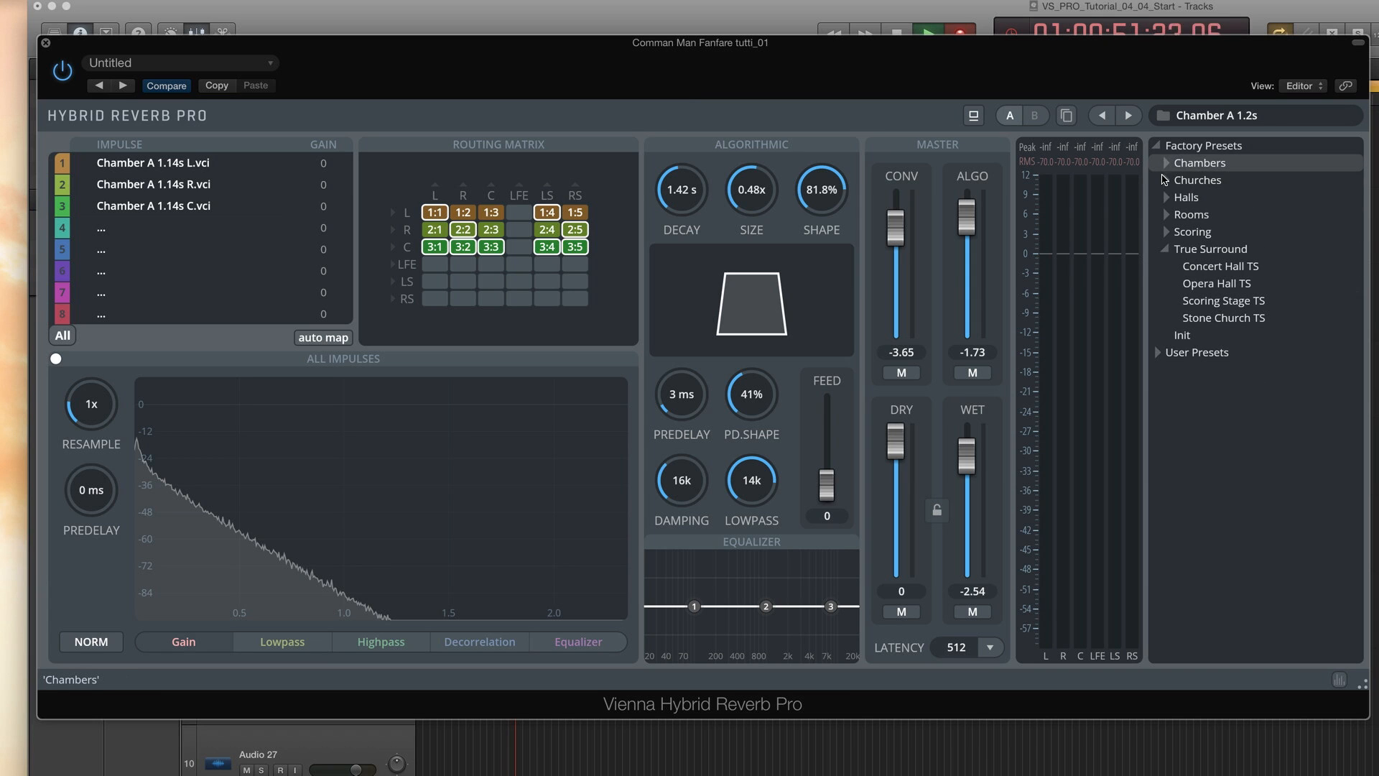
left_click(1163, 183)
left_click(1162, 184)
left_click(1164, 197)
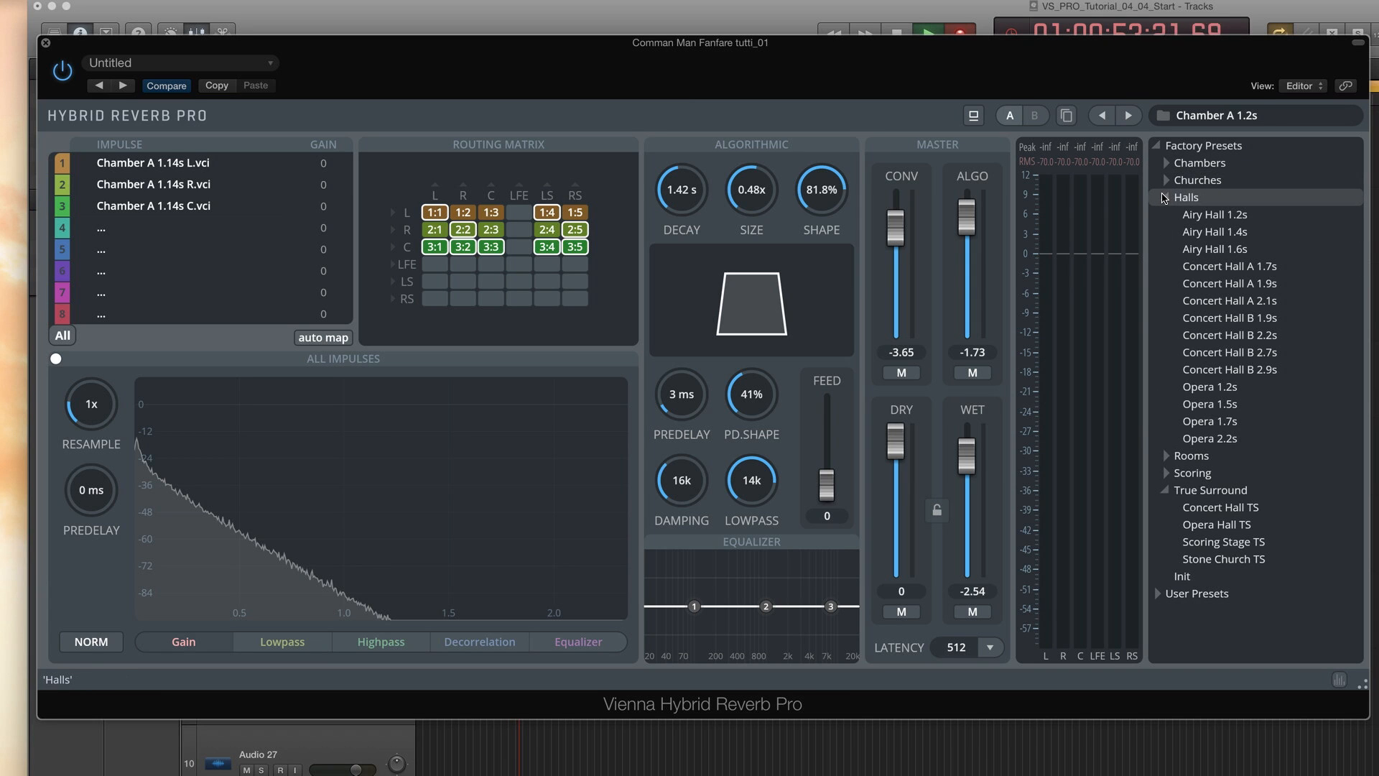
left_click(1165, 198)
left_click(1165, 215)
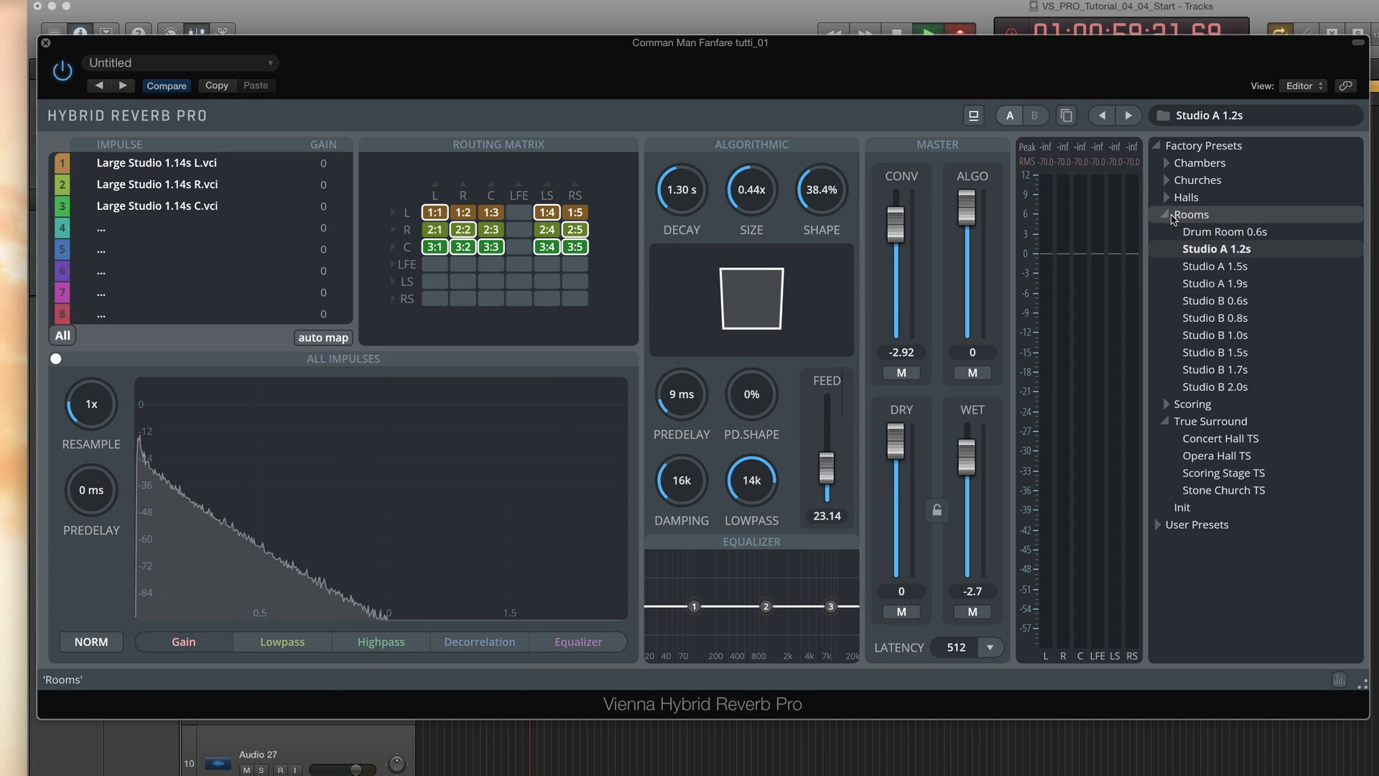
left_click(1164, 215)
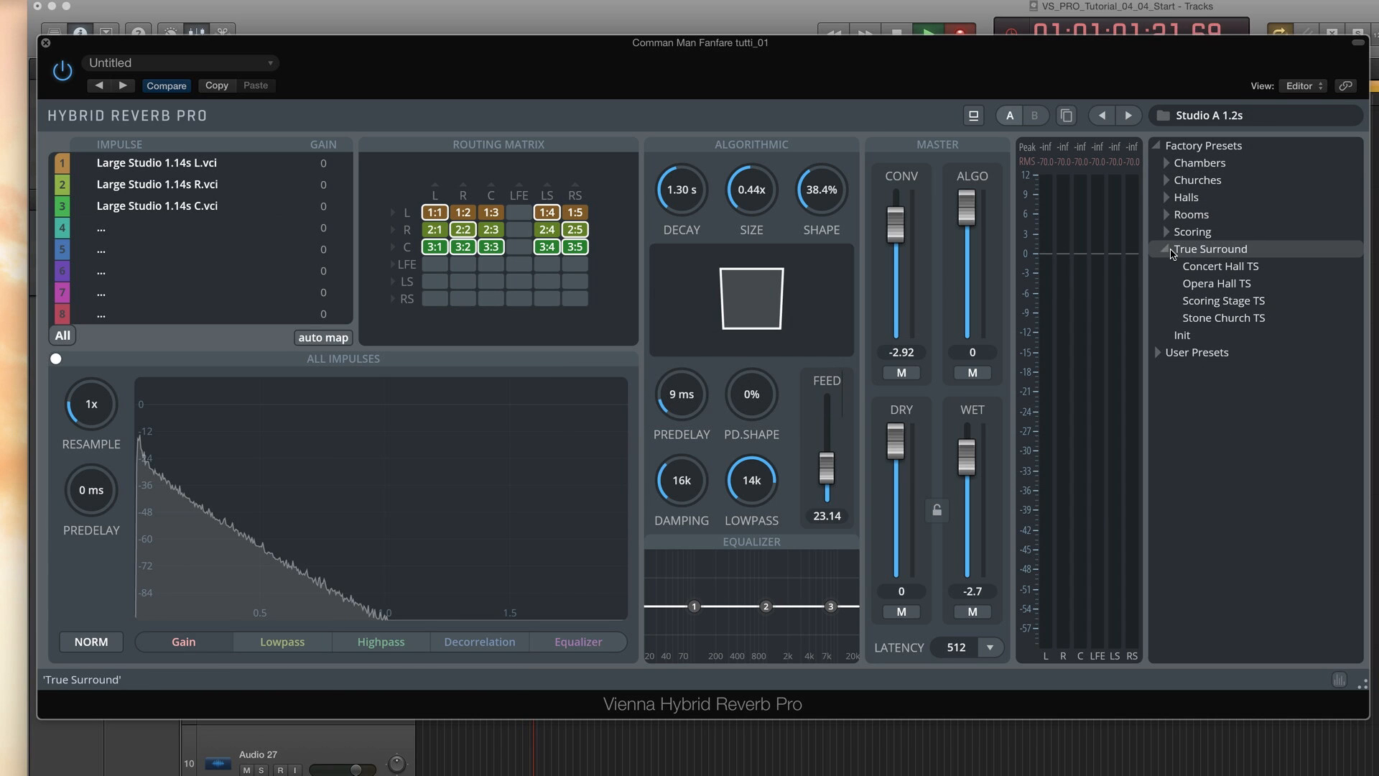
Load the Init preset, switch to the Concert Hall TS preset and raise its wet level to -2.05 dB.
left_click(1179, 336)
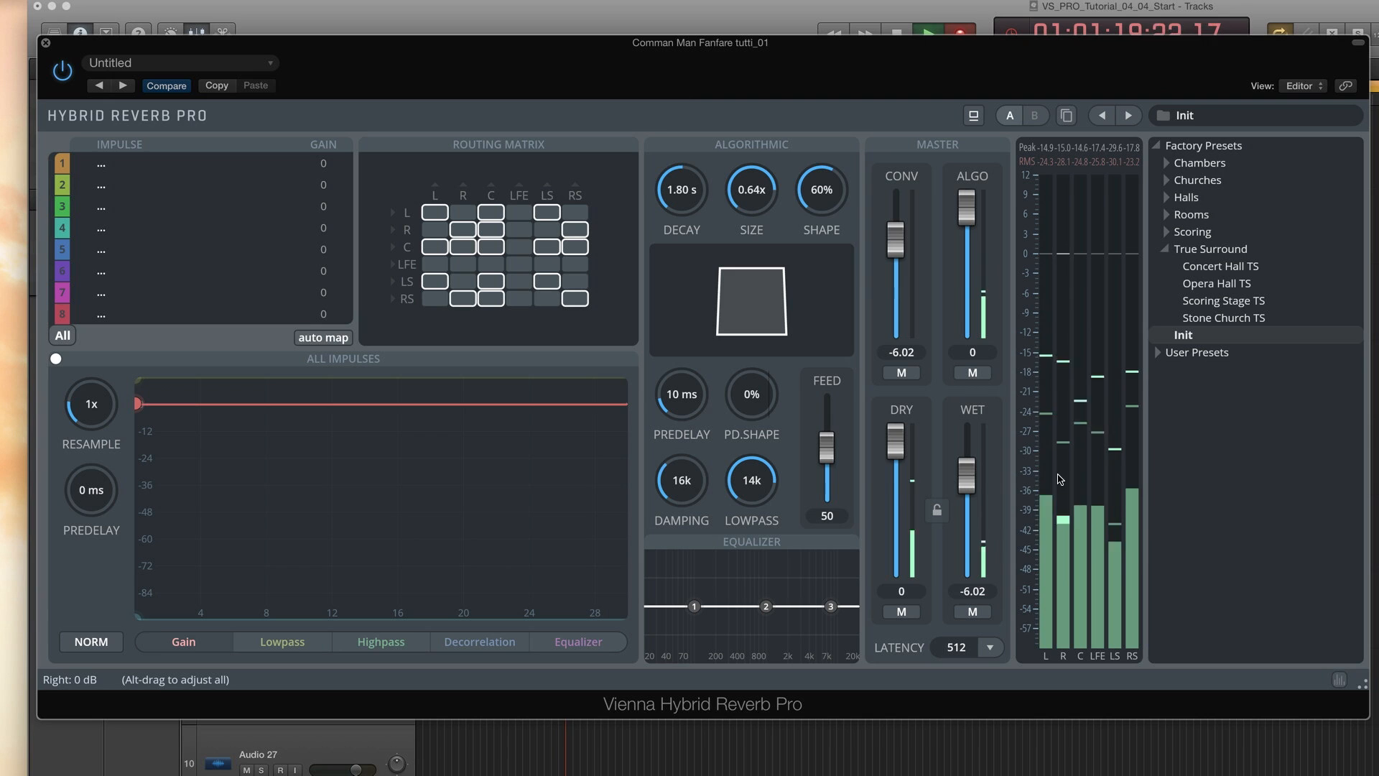
left_click(1210, 272)
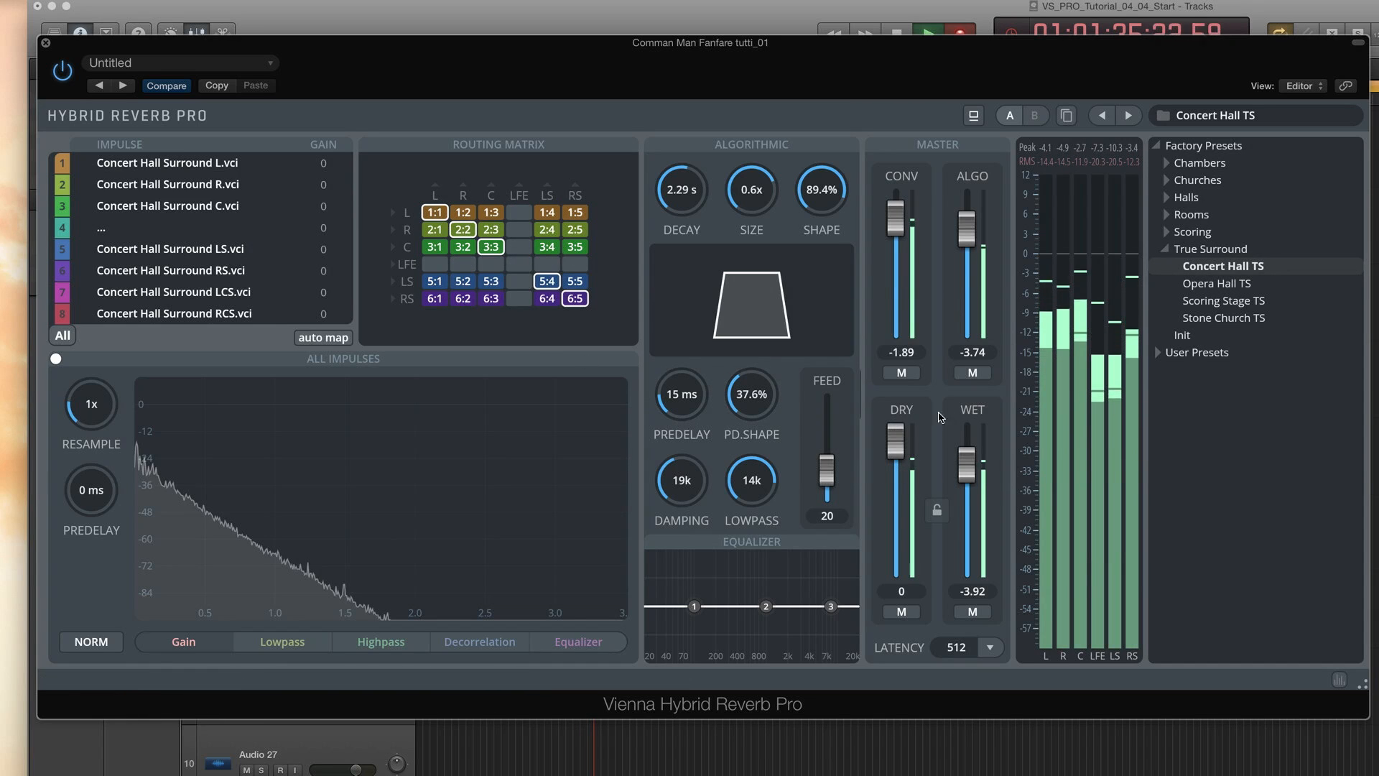
left_click_drag(969, 469, 971, 456)
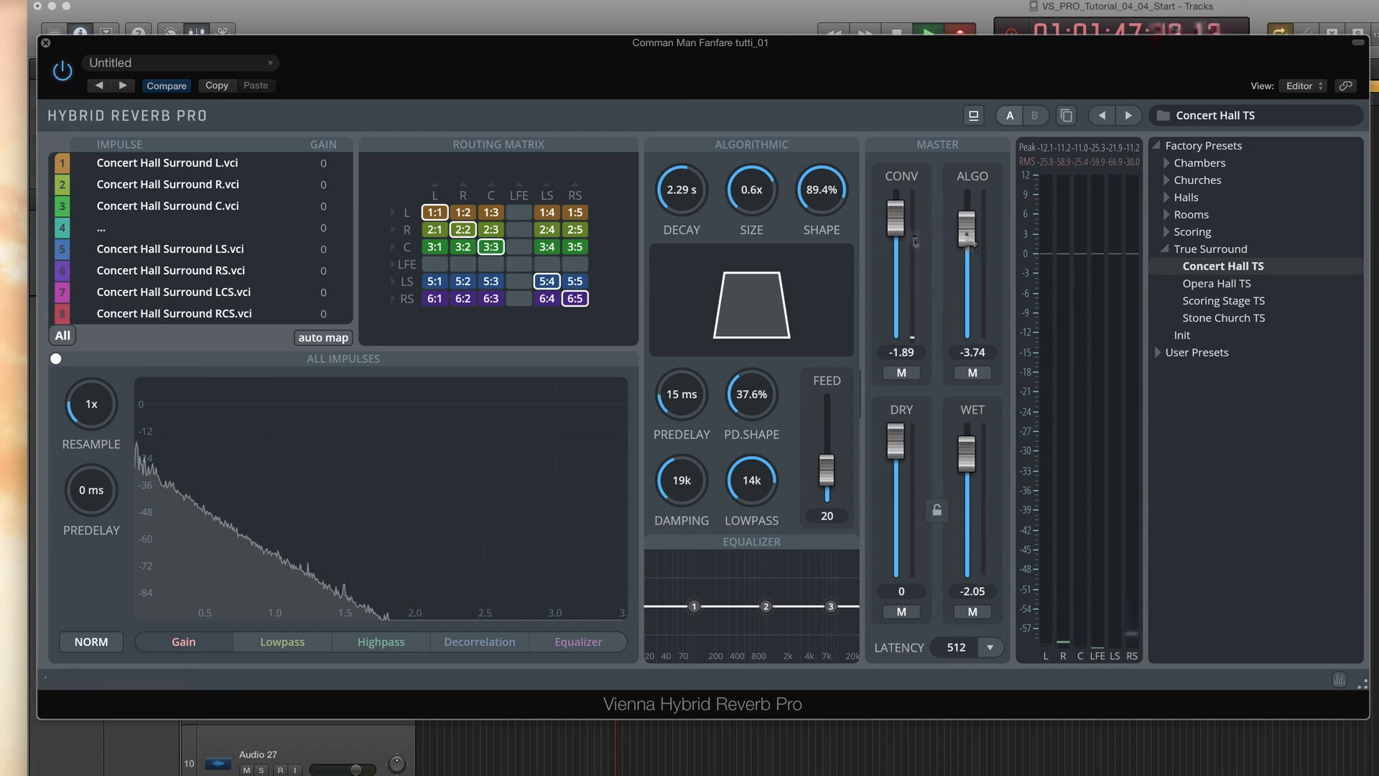
Load the Opera Hall TS preset, mute its dry and algorithmic signals, and set the wet and convolution levels to 0 dB.
double_click(1186, 286)
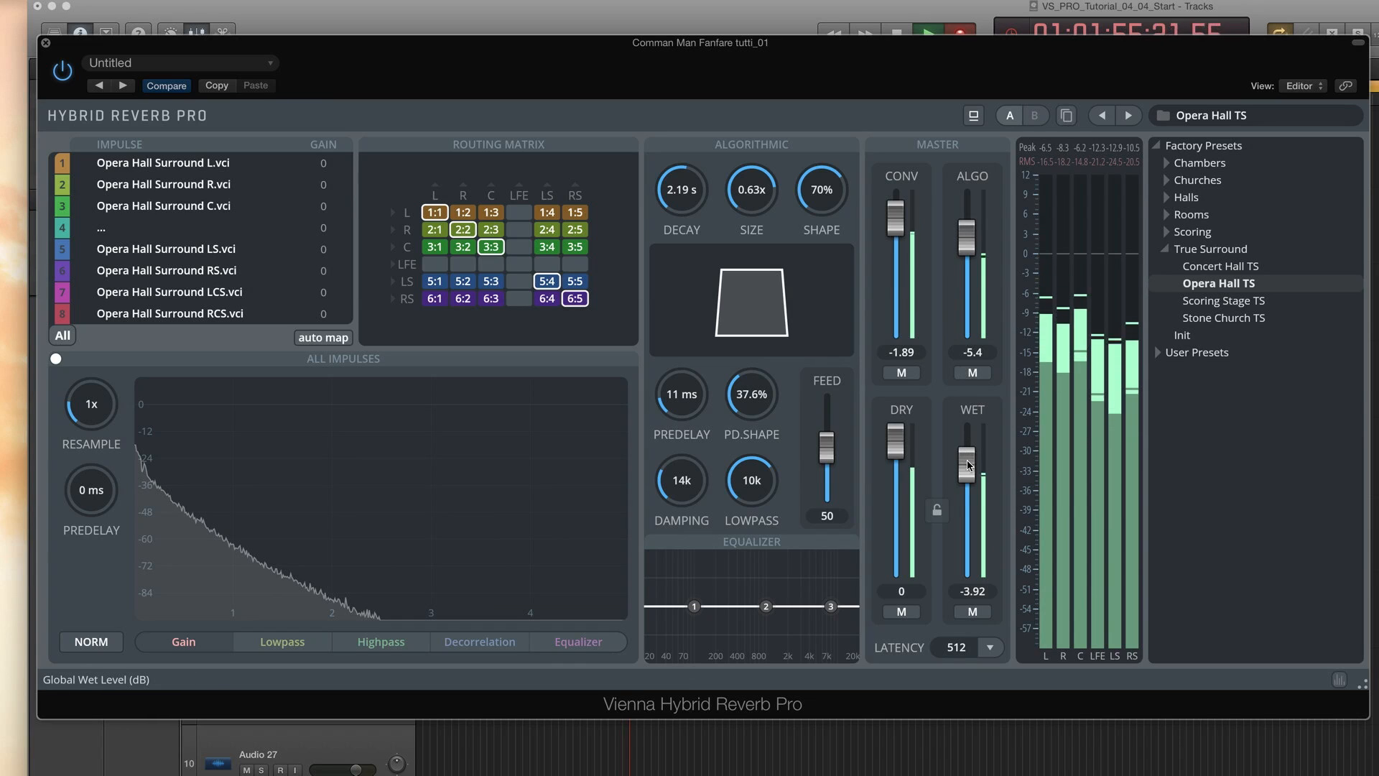
mouse_move(968, 465)
left_mouse_down()
mouse_move(968, 451)
mouse_move(898, 464)
mouse_move(894, 446)
mouse_move(966, 456)
left_mouse_up()
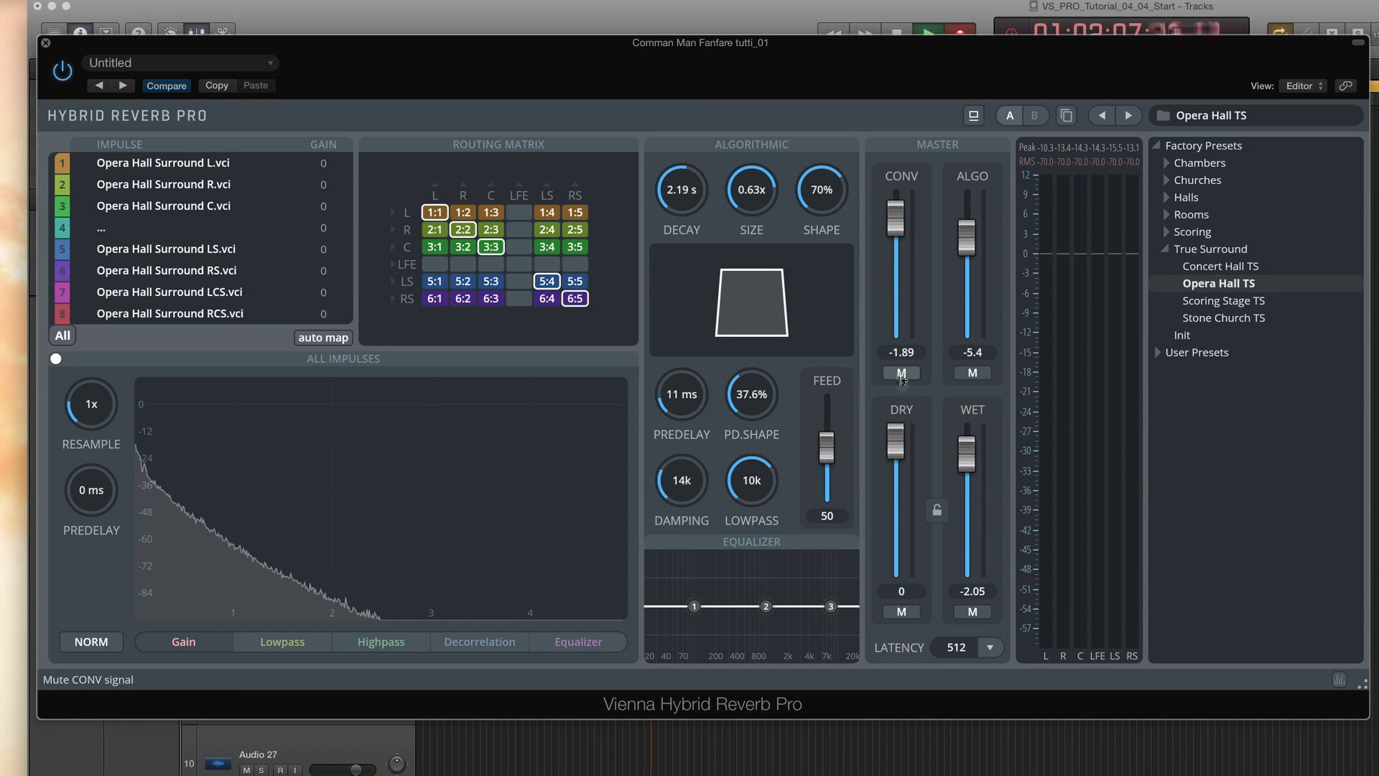
left_click(972, 372)
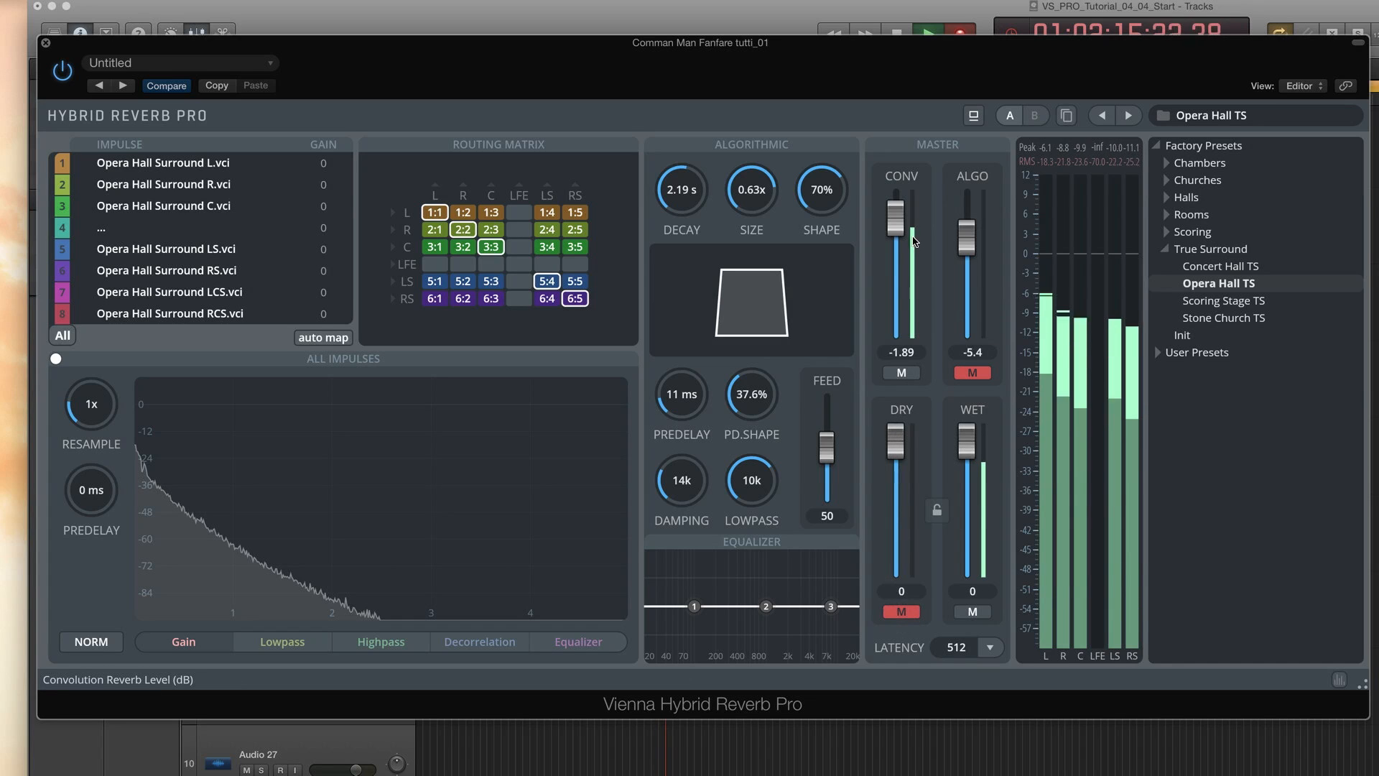
left_click(892, 217, "alt")
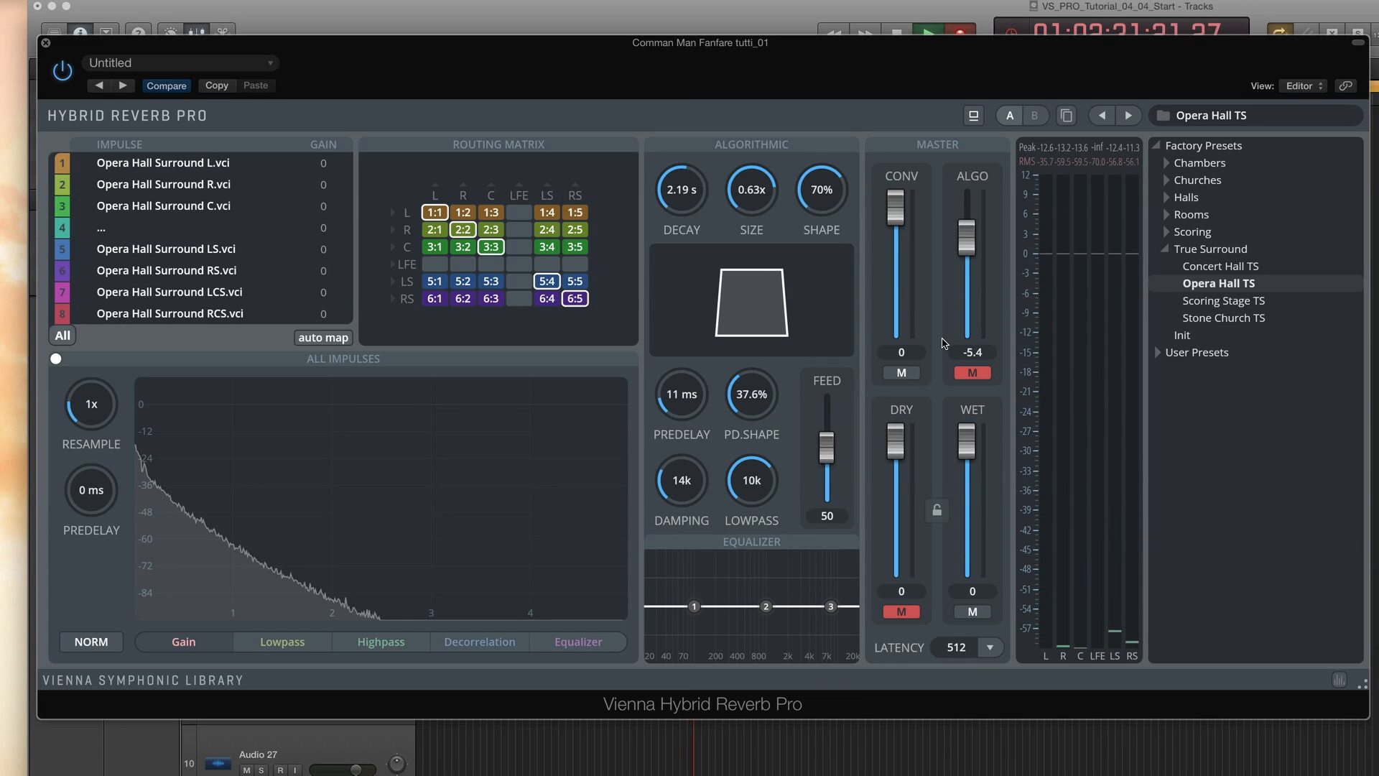
Isolate the algorithmic reverb at 0 dB, then blend both reverbs with convolution at -2.68 dB and algorithmic at -3 dB.
left_click(972, 373)
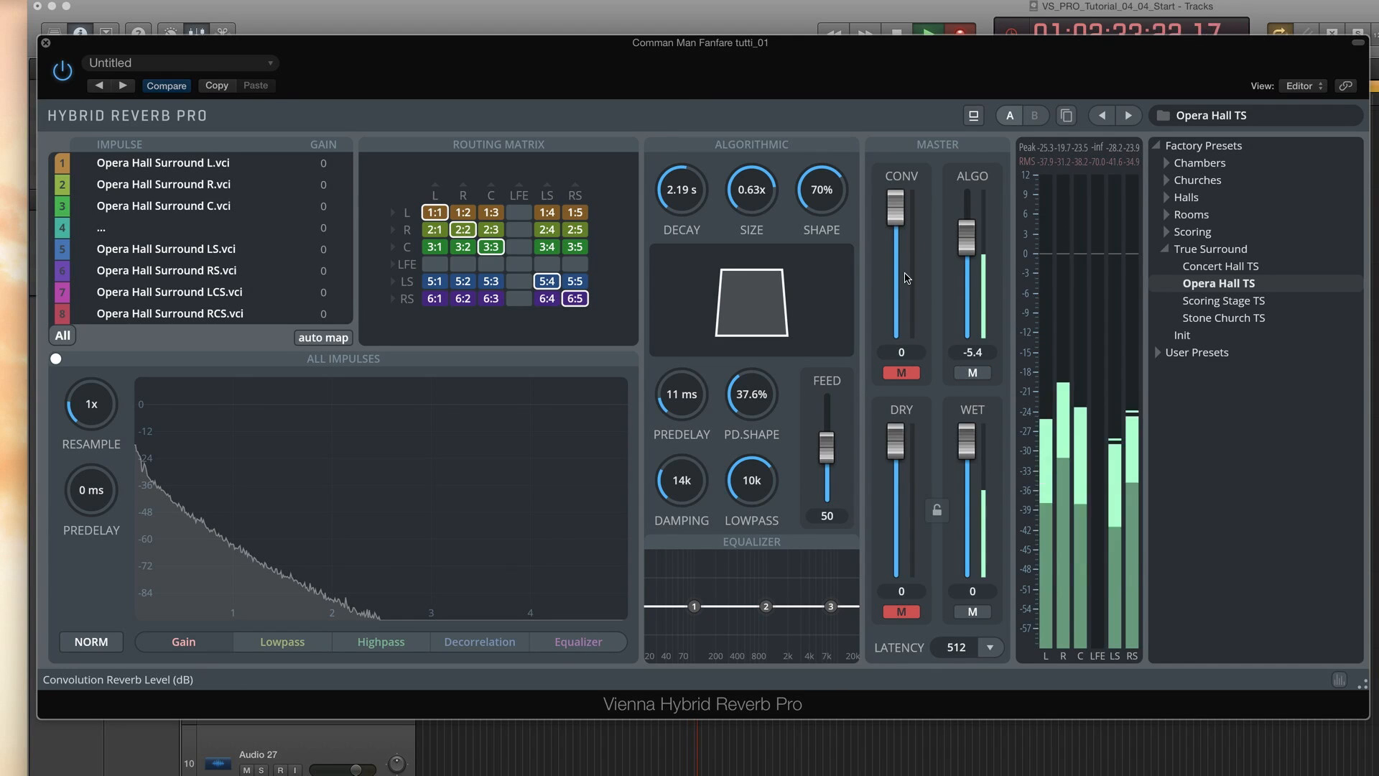
left_click_drag(967, 241, 968, 209)
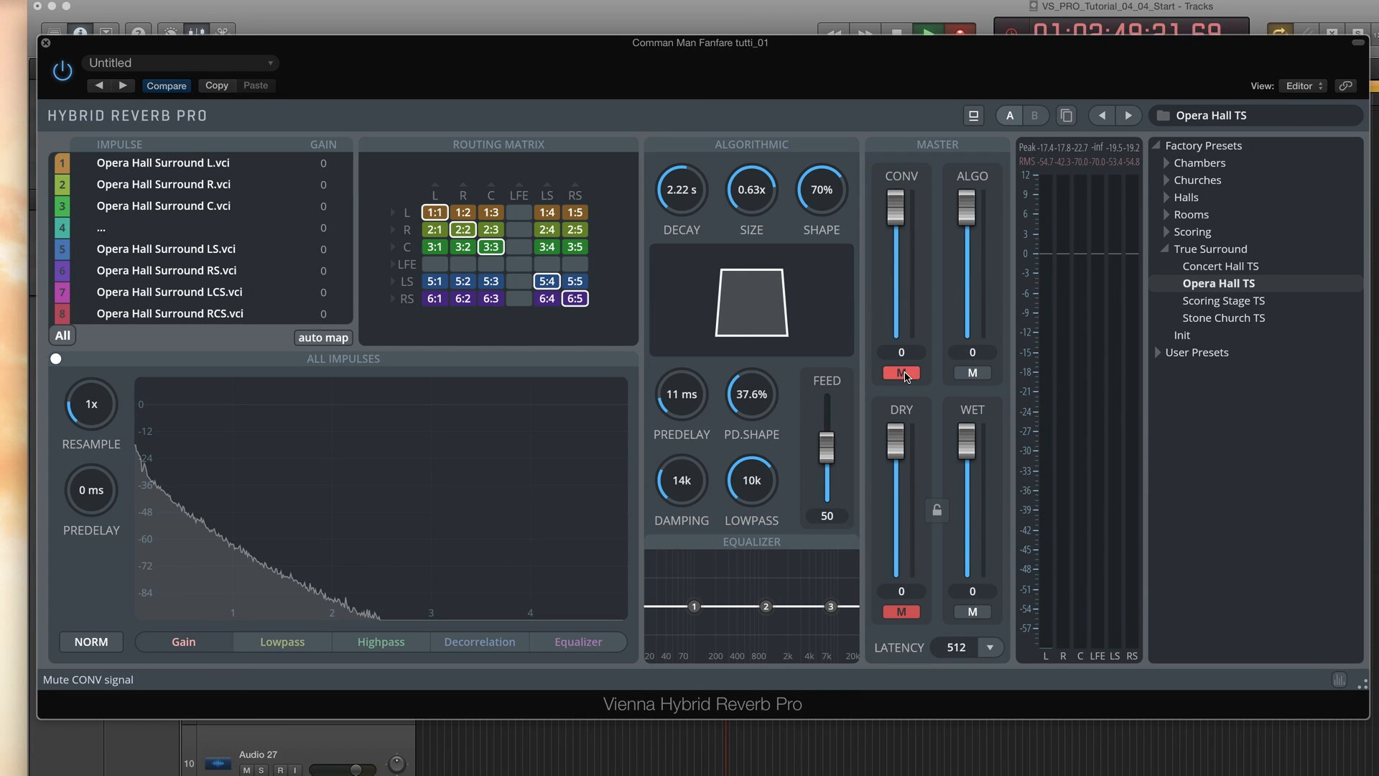
left_click_drag(895, 209, 895, 322)
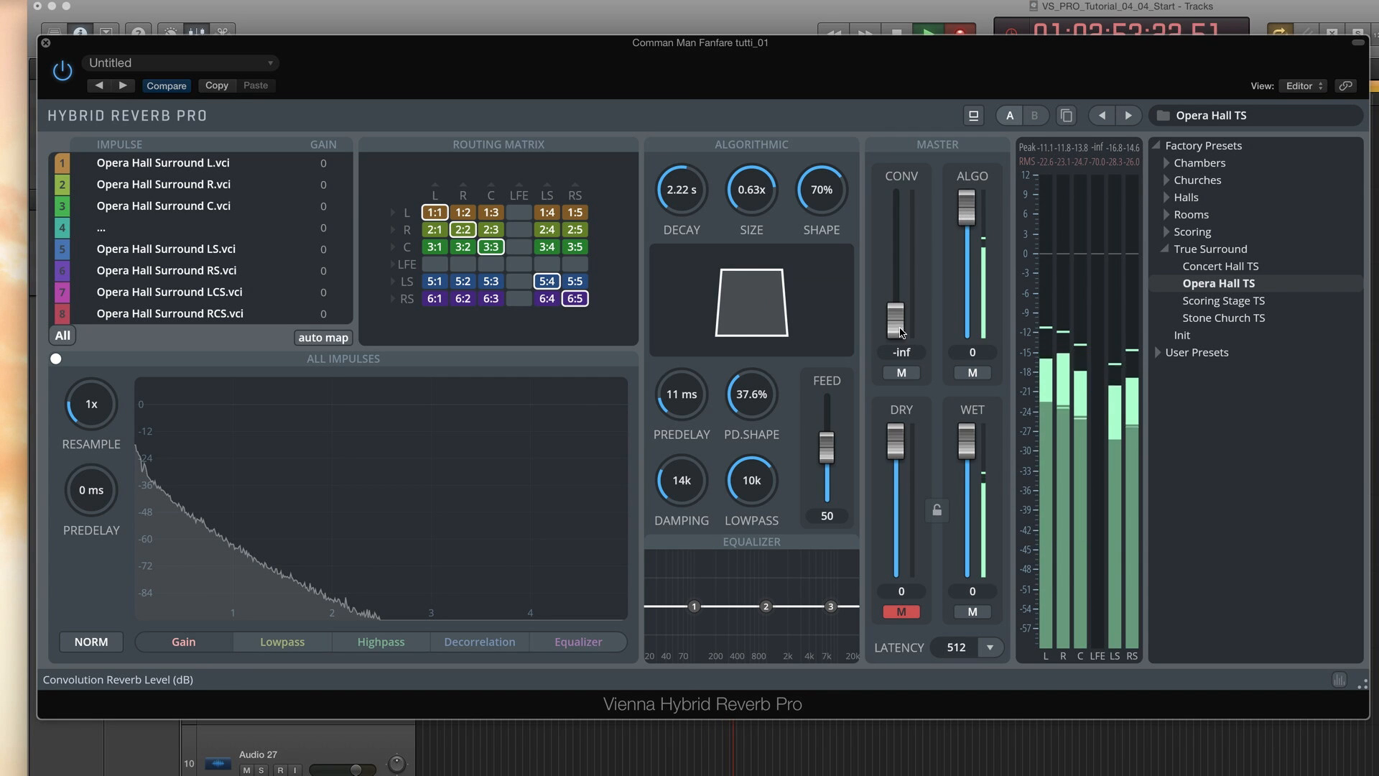
left_click_drag(896, 292, 895, 223)
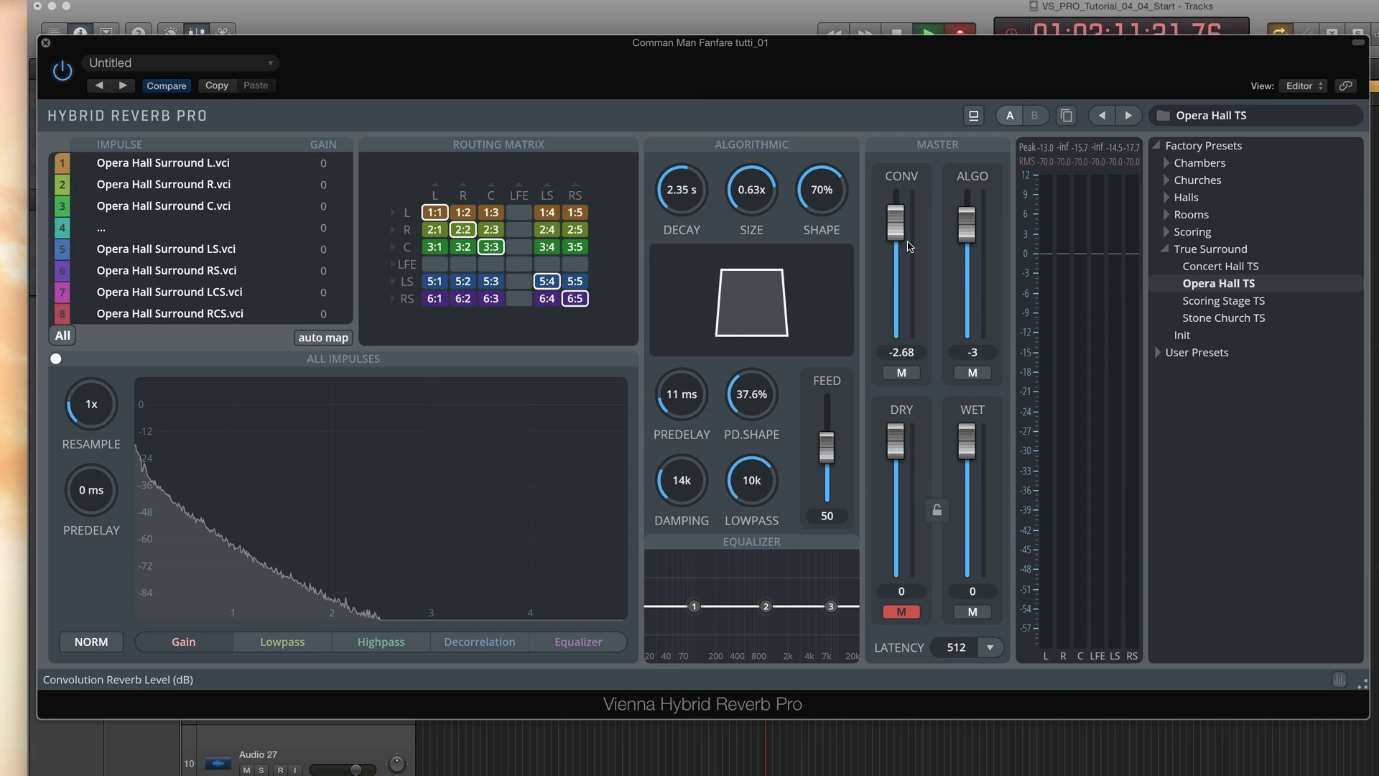
Set the dry level to -1.77 dB and the wet level to -2.61 dB, lock both and load the Scoring Stage TS preset.
left_click_drag(967, 447, 891, 461)
left_click(937, 510)
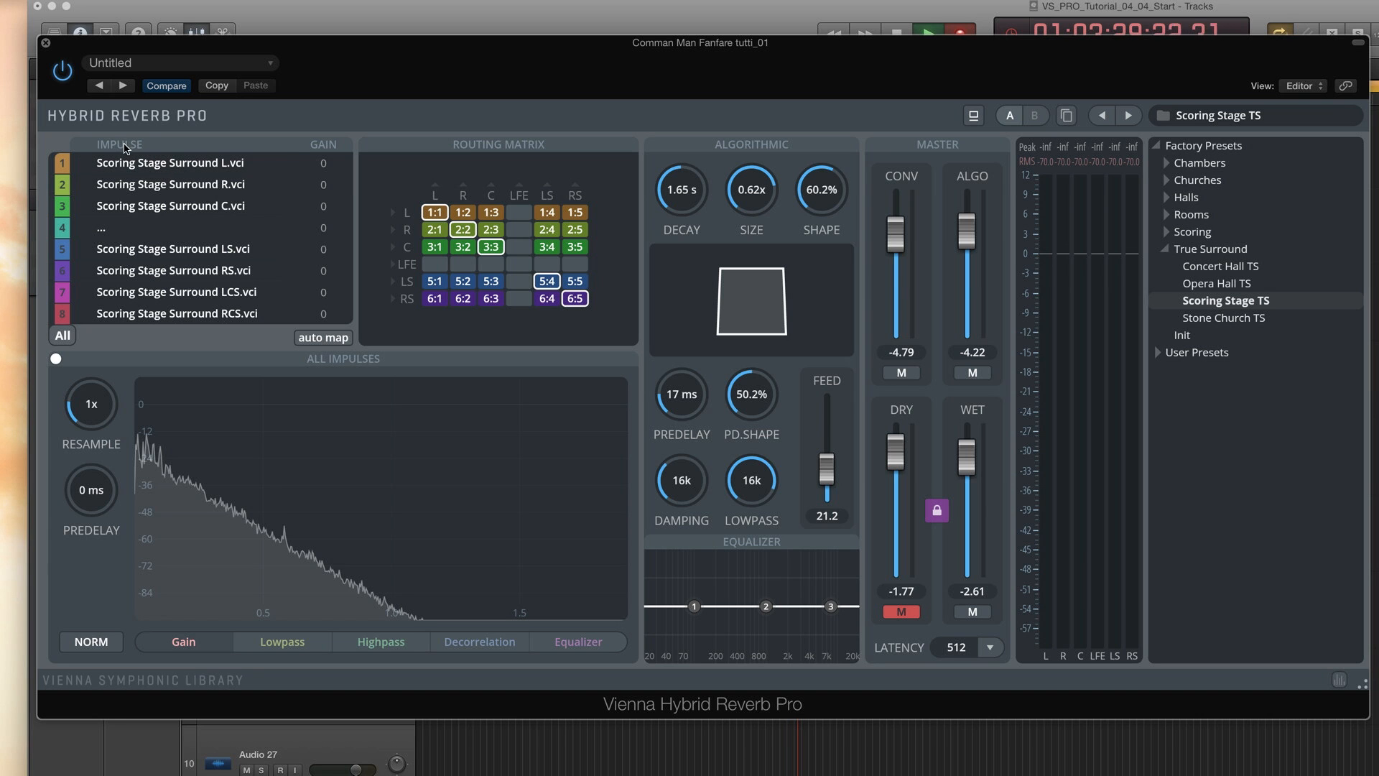
Browse the library of impulse response files available for impulse 1.
left_click(139, 165)
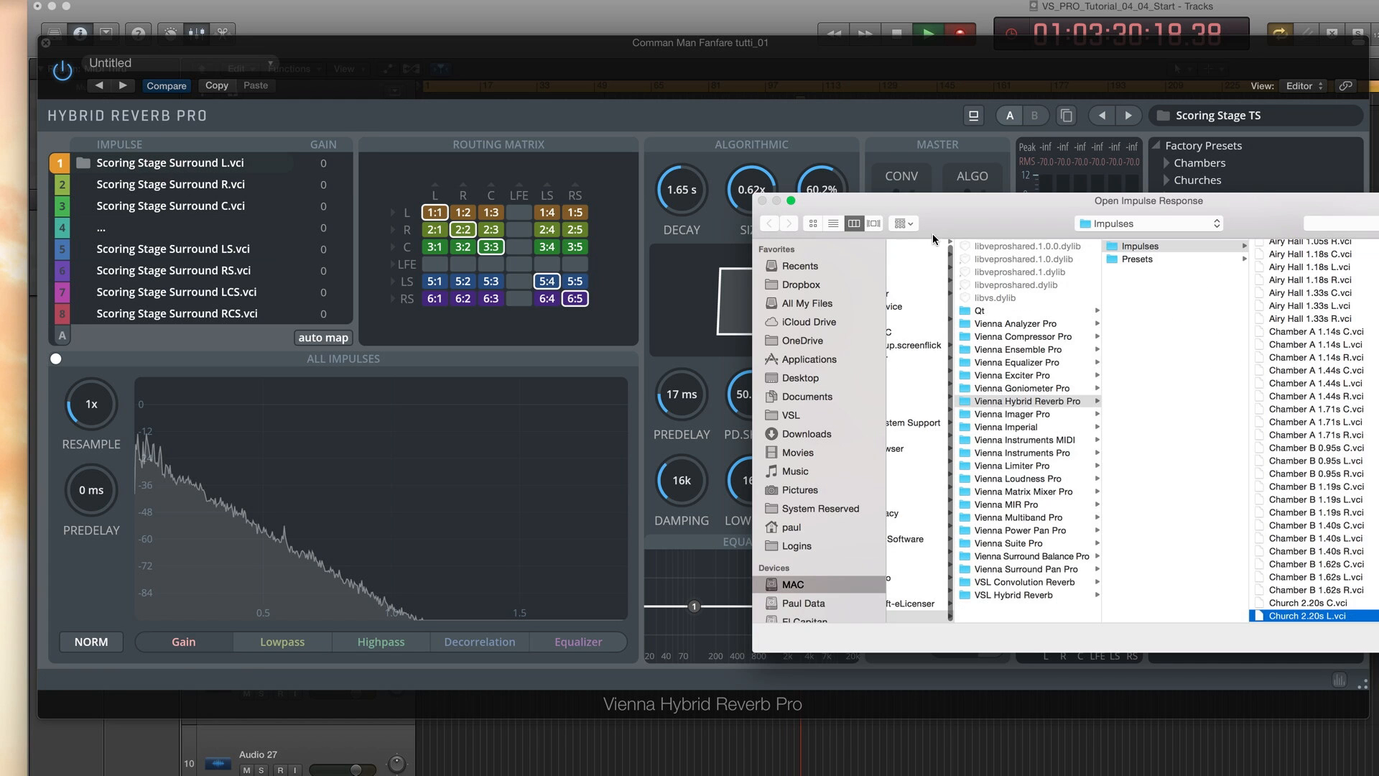
left_click_drag(933, 234, 580, 195)
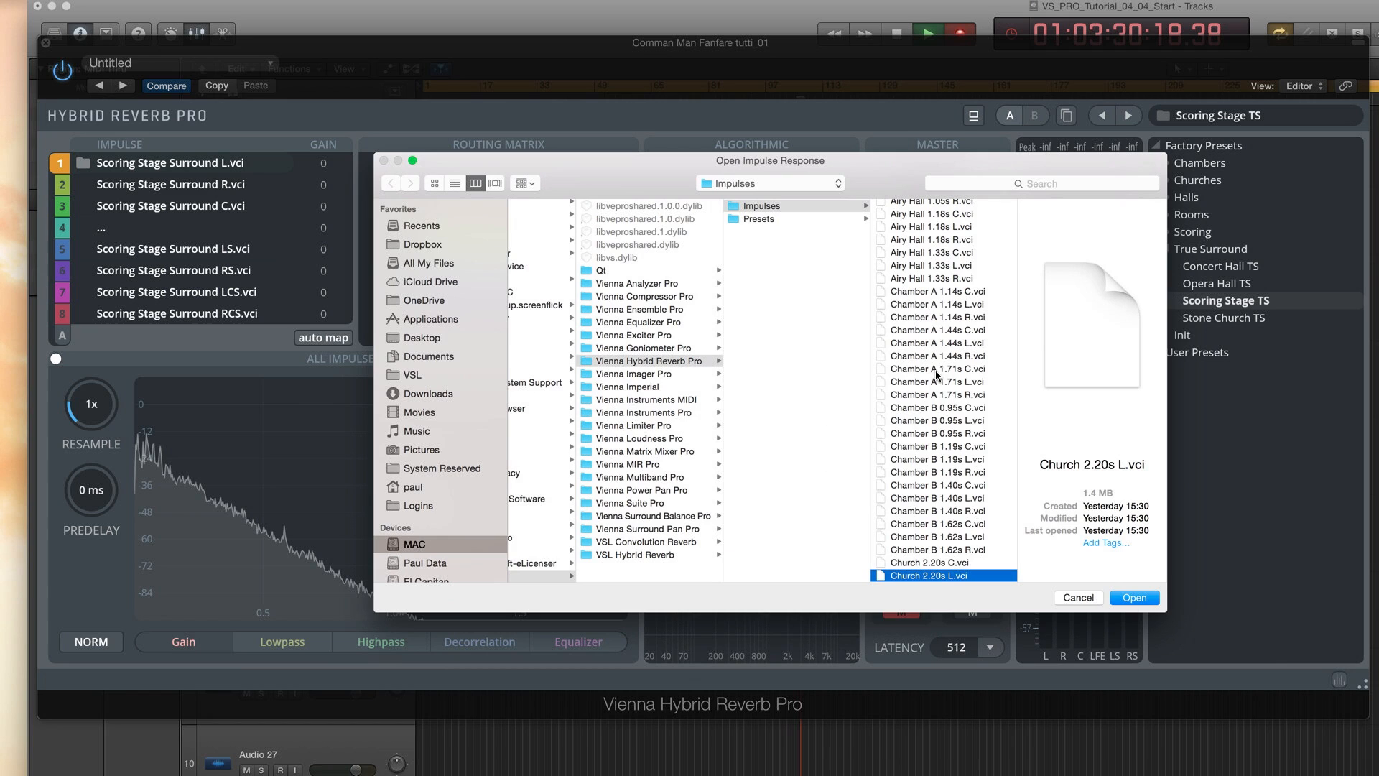
scroll(930, 391, "down", 10)
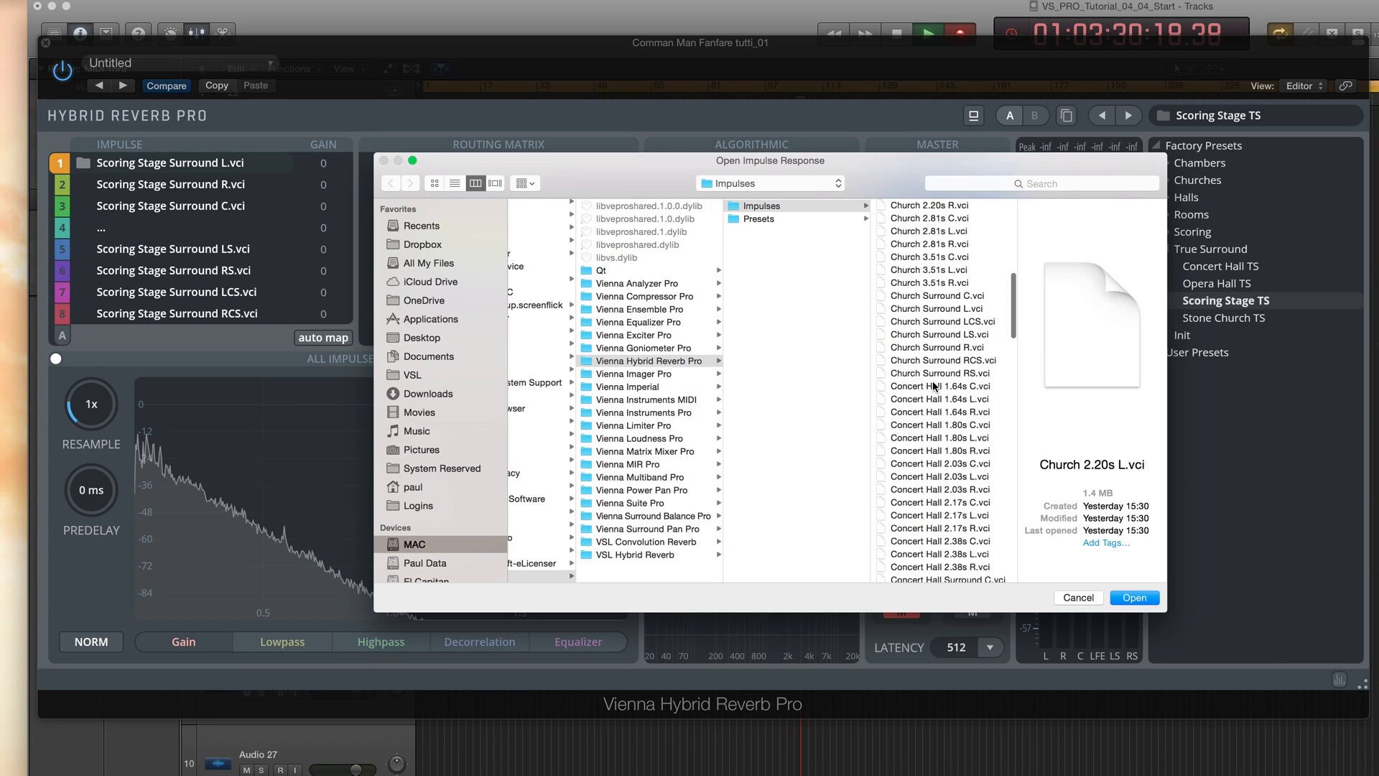
scroll(935, 387, "down", 5)
double_click(941, 568)
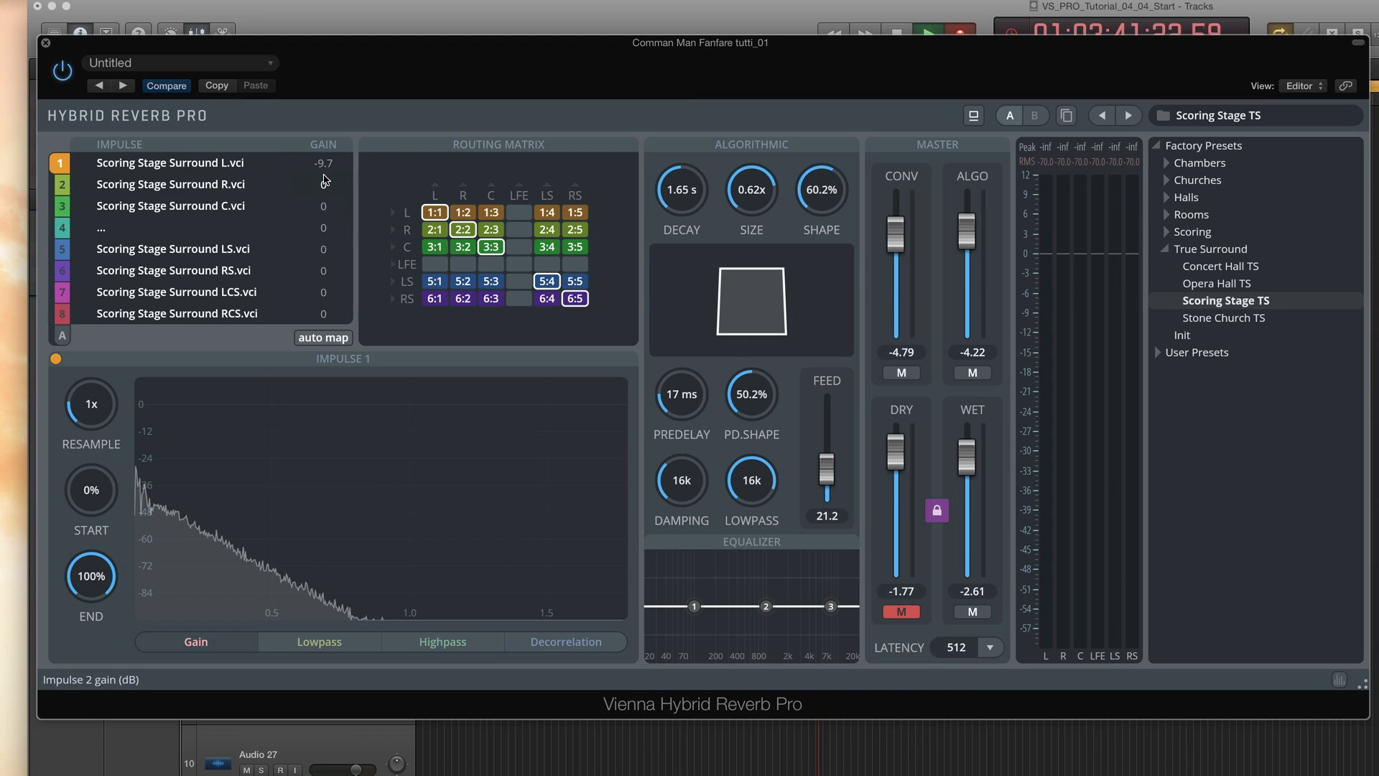
Inspect the individual decay graphs of impulses 2, 3, 5 and 6.
left_click(63, 188)
left_click(63, 206)
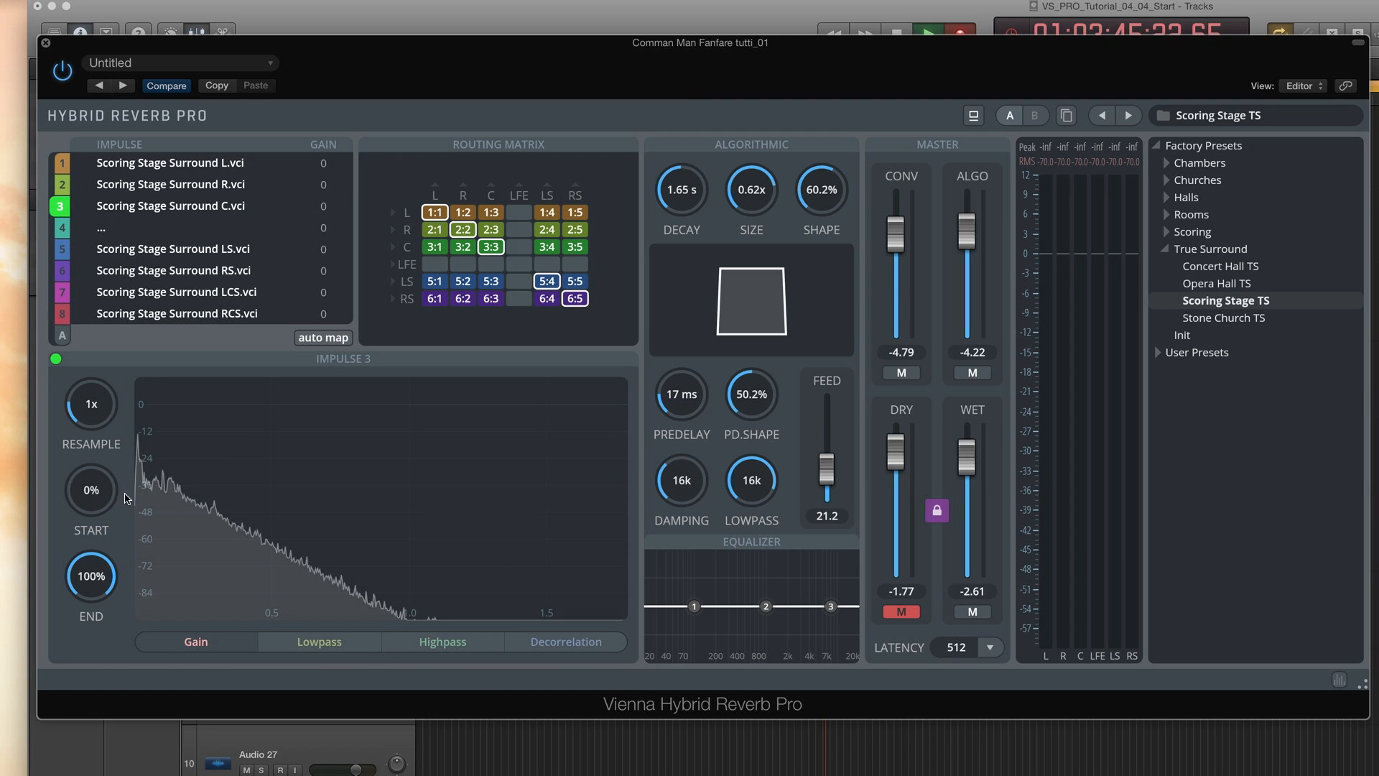
left_click(63, 253)
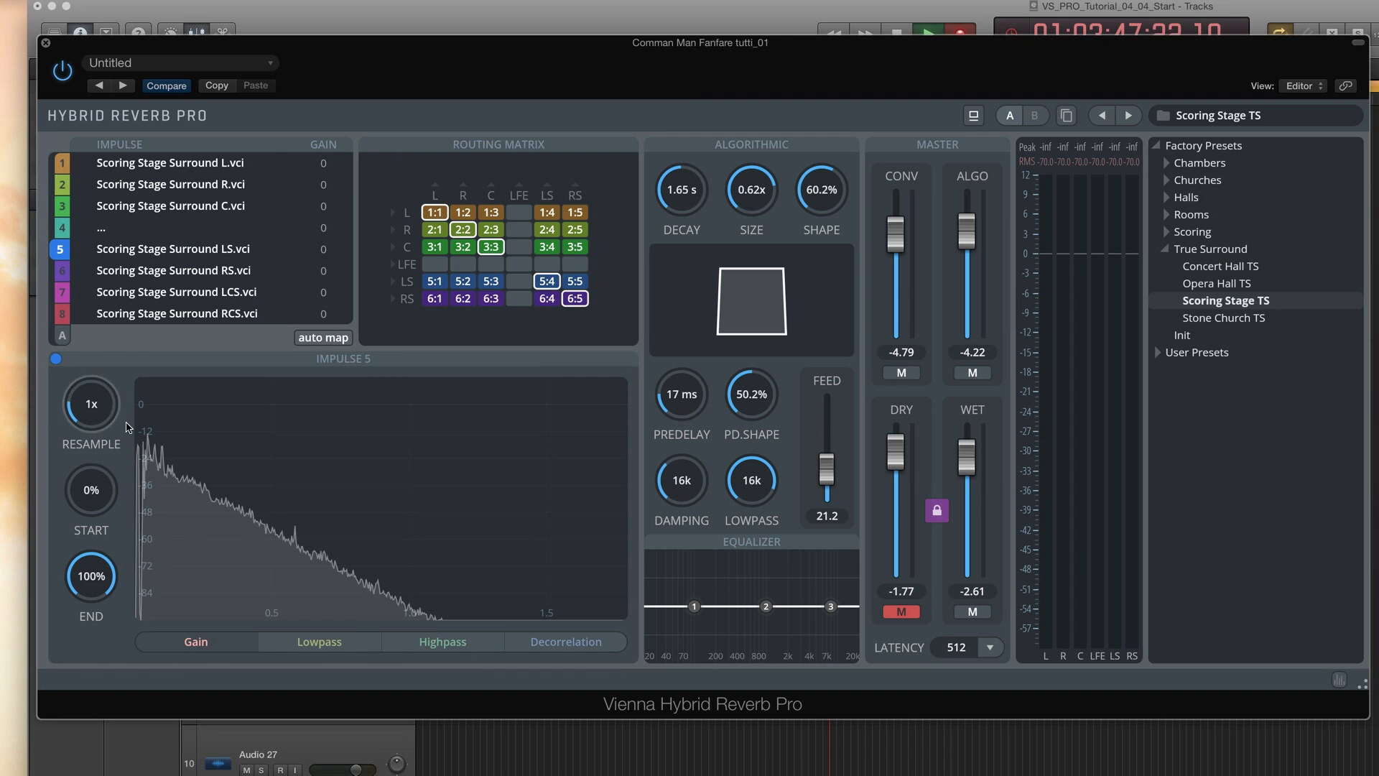
left_click(62, 271)
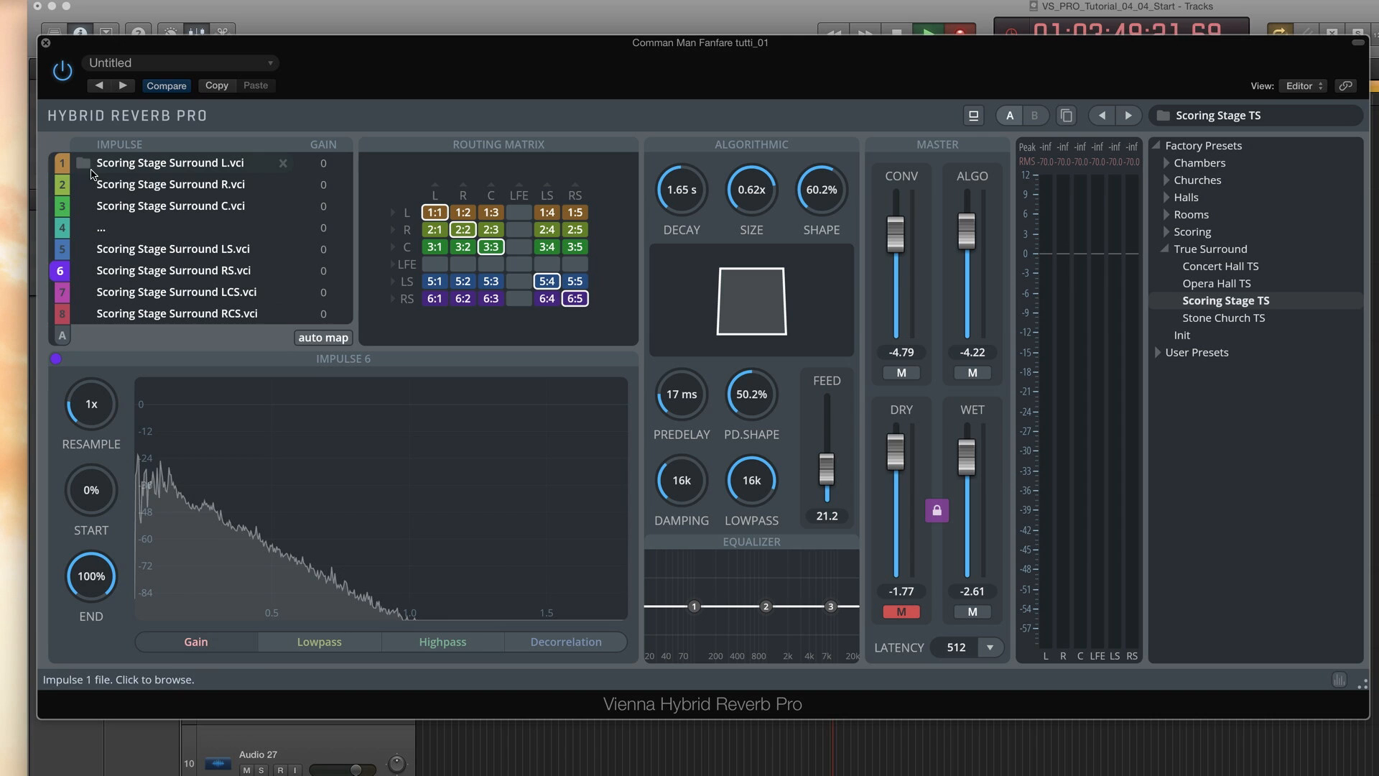
Draw a two-node gain envelope on impulse 1 that starts high and falls to about -13 dB.
left_click(61, 163)
left_click(196, 643)
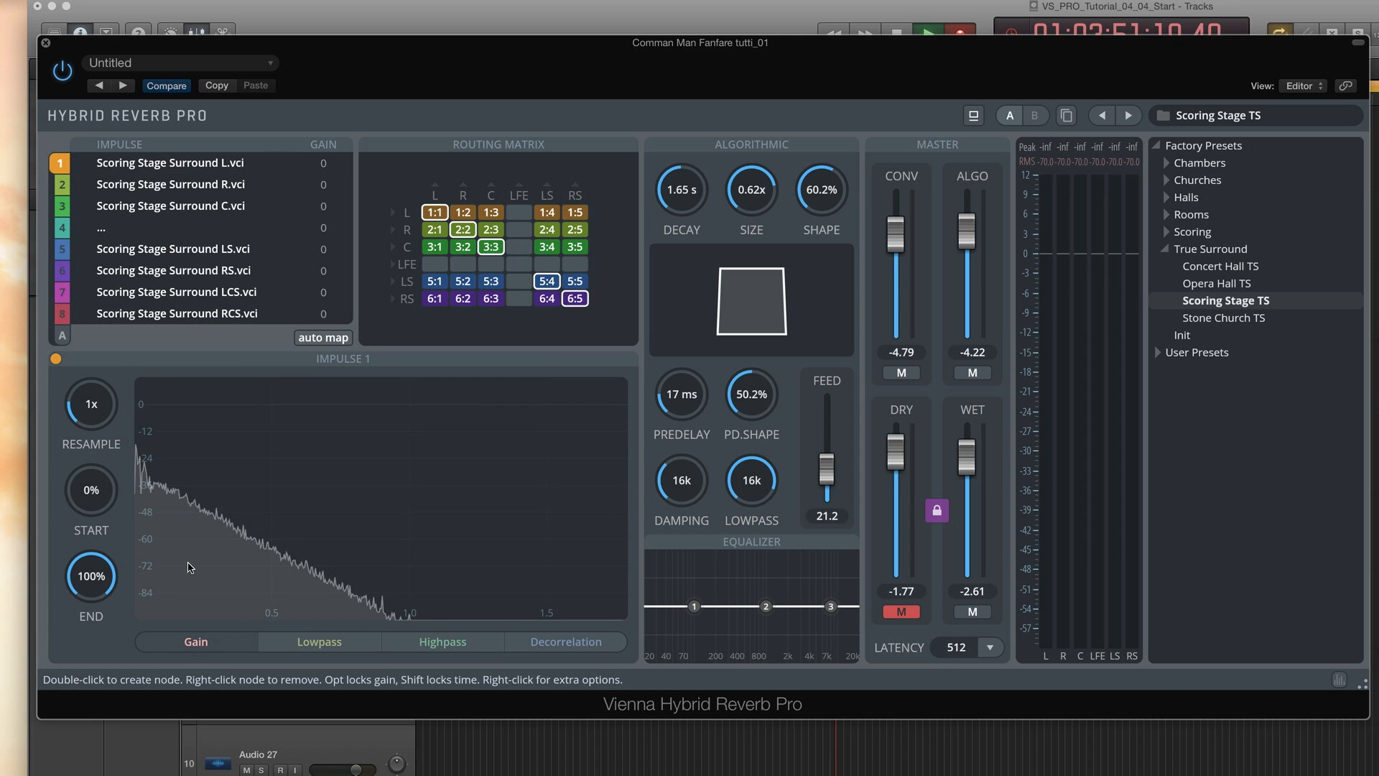
double_click(147, 487)
left_click_drag(156, 486, 222, 433)
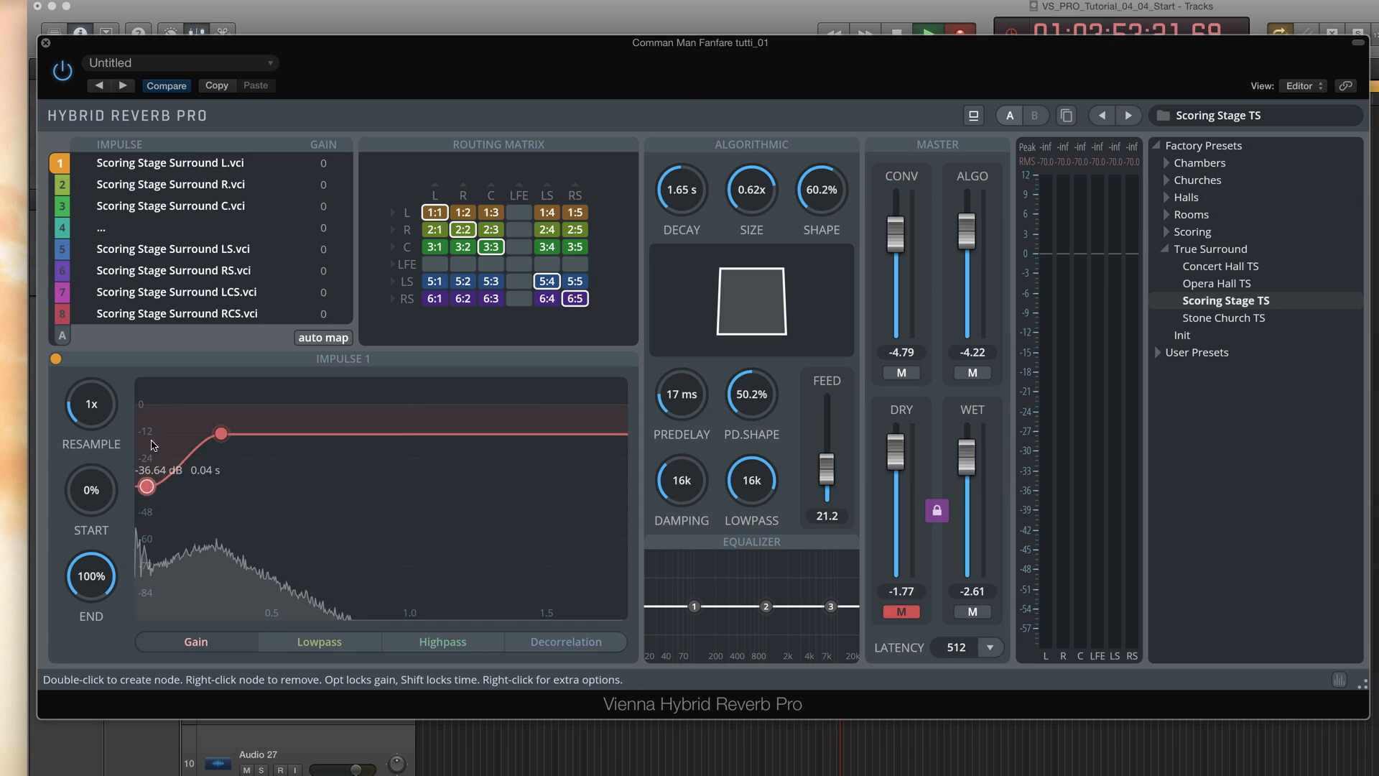
left_click_drag(146, 487, 149, 393)
Draw a two-node lowpass envelope on impulse 1, falling from about 4 kHz to about 800 Hz.
left_click(319, 642)
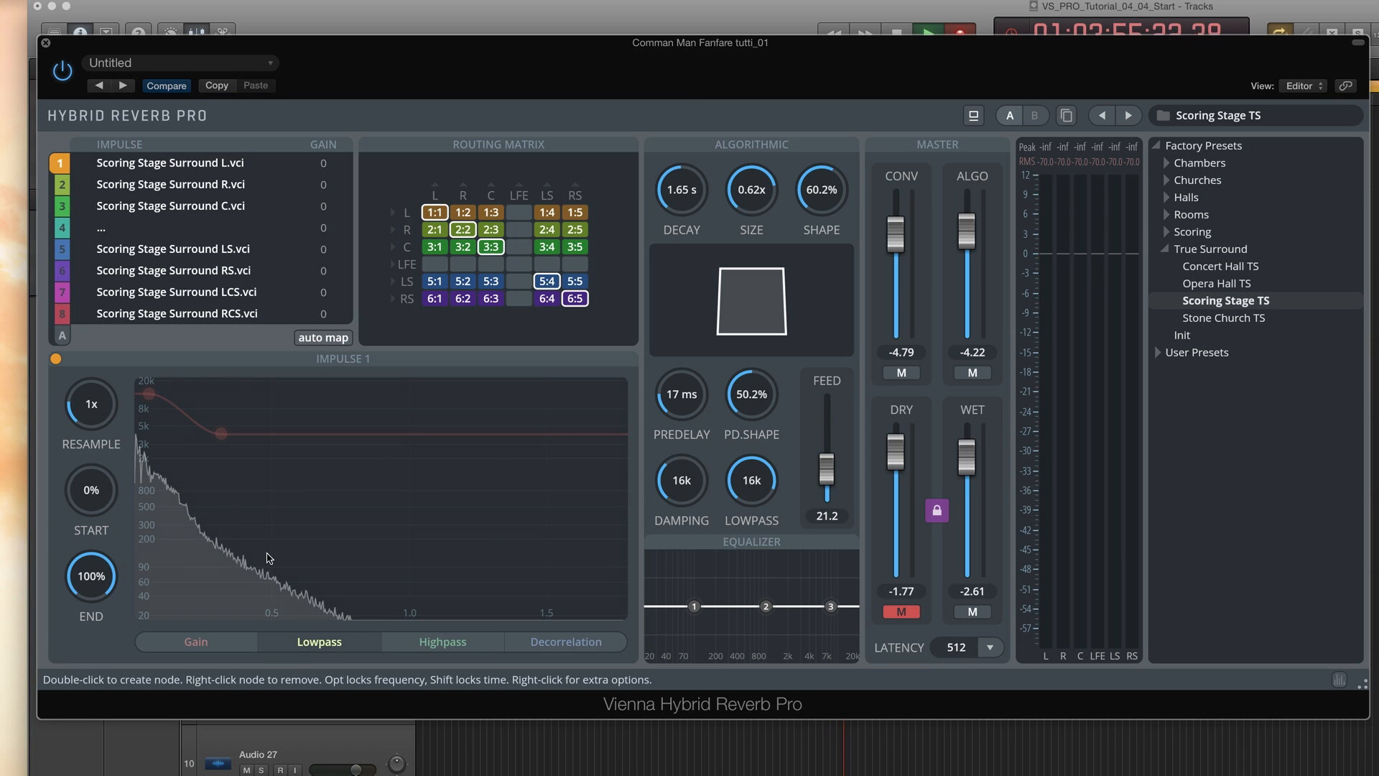
double_click(158, 437)
double_click(192, 441)
left_click_drag(193, 441, 288, 492)
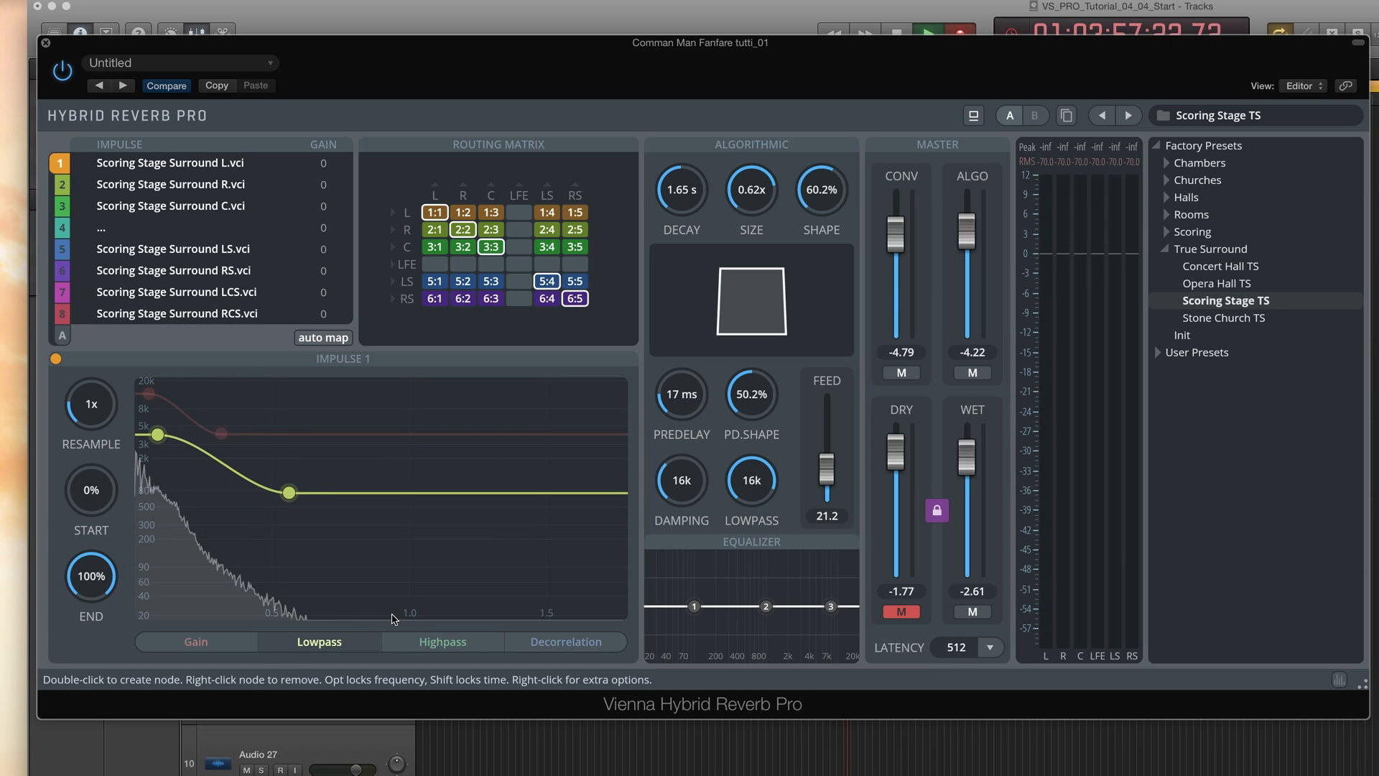
Draw a two-node decorrelation envelope on impulse 1, rising from about 55% to about 90%.
left_click(434, 647)
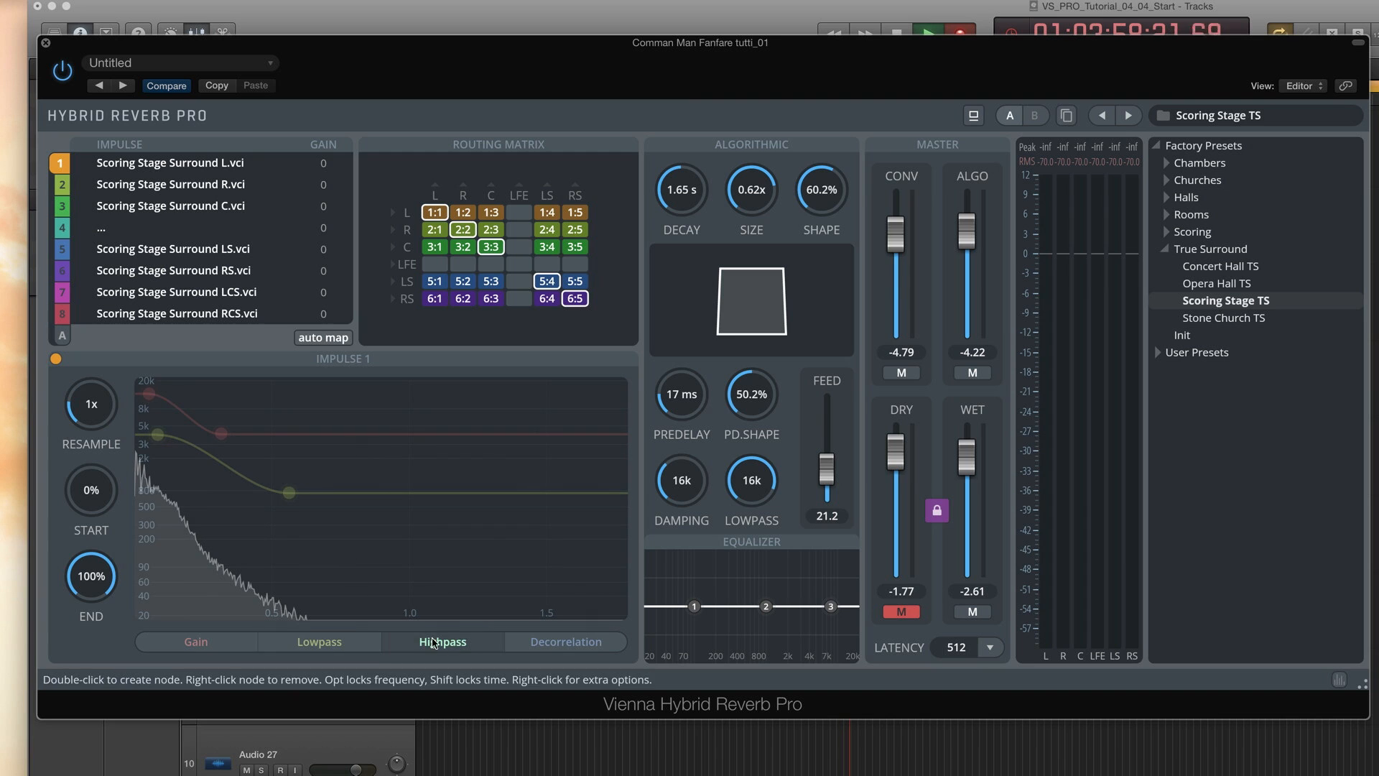
left_click(546, 643)
double_click(184, 487)
double_click(230, 486)
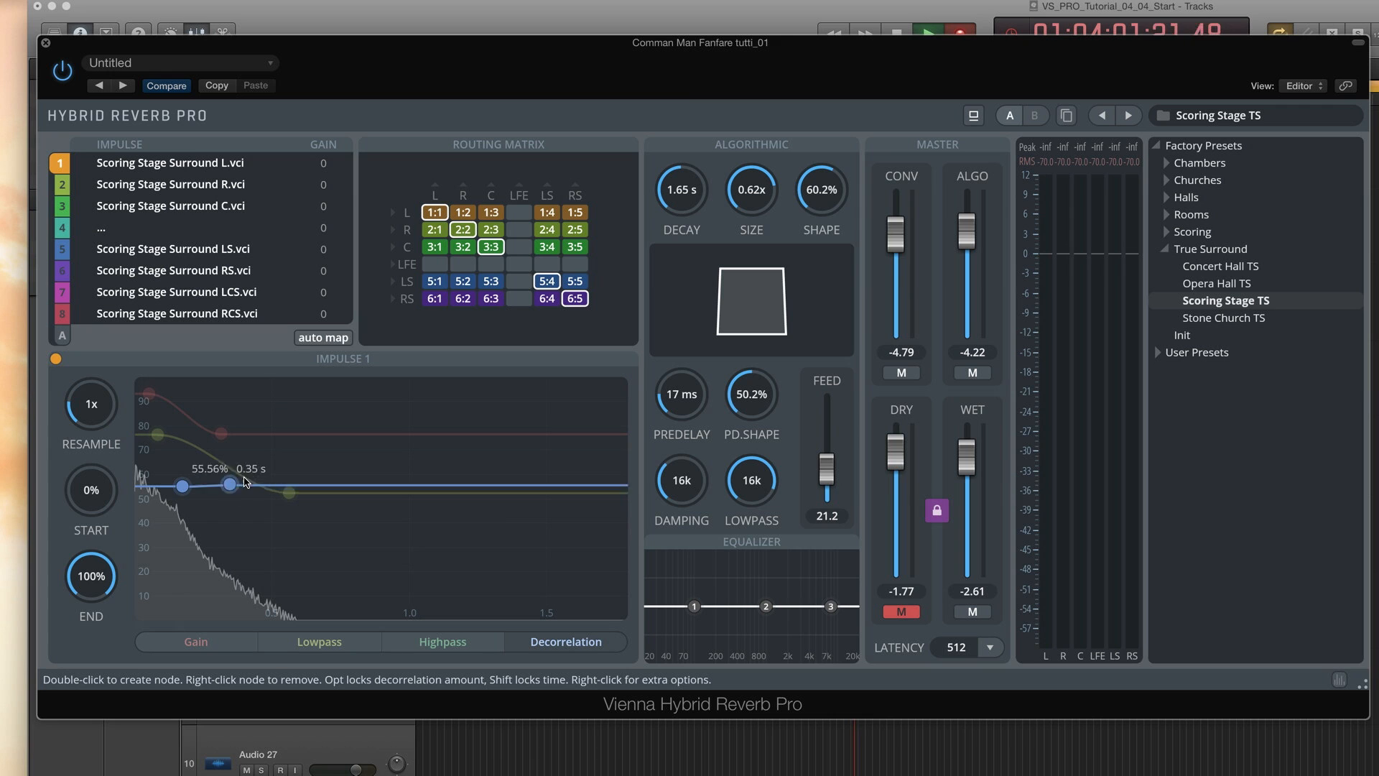
left_click_drag(230, 486, 288, 403)
Reset the decorrelation envelope of impulse 1, then reset all of its remaining envelopes.
right_click(335, 457)
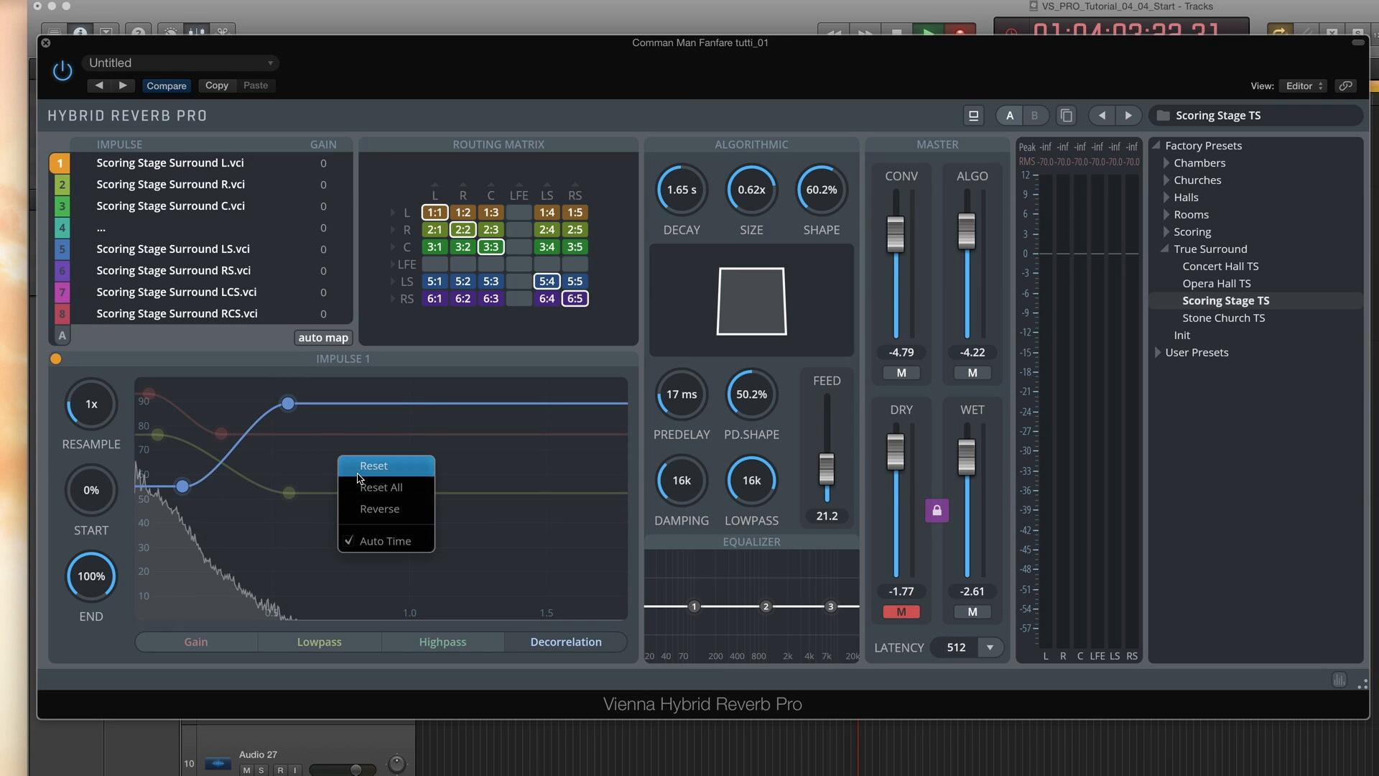
left_click(333, 461)
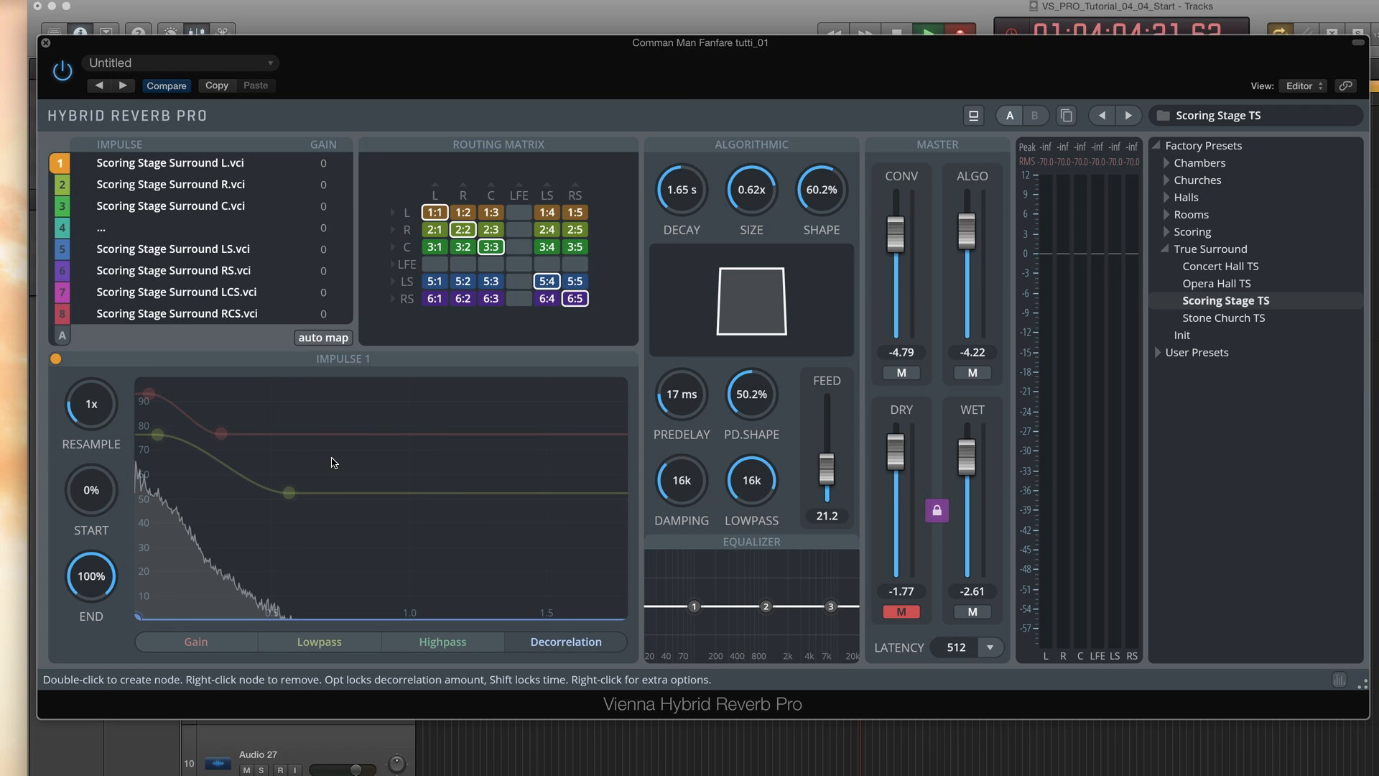
right_click(287, 466)
left_click(317, 495)
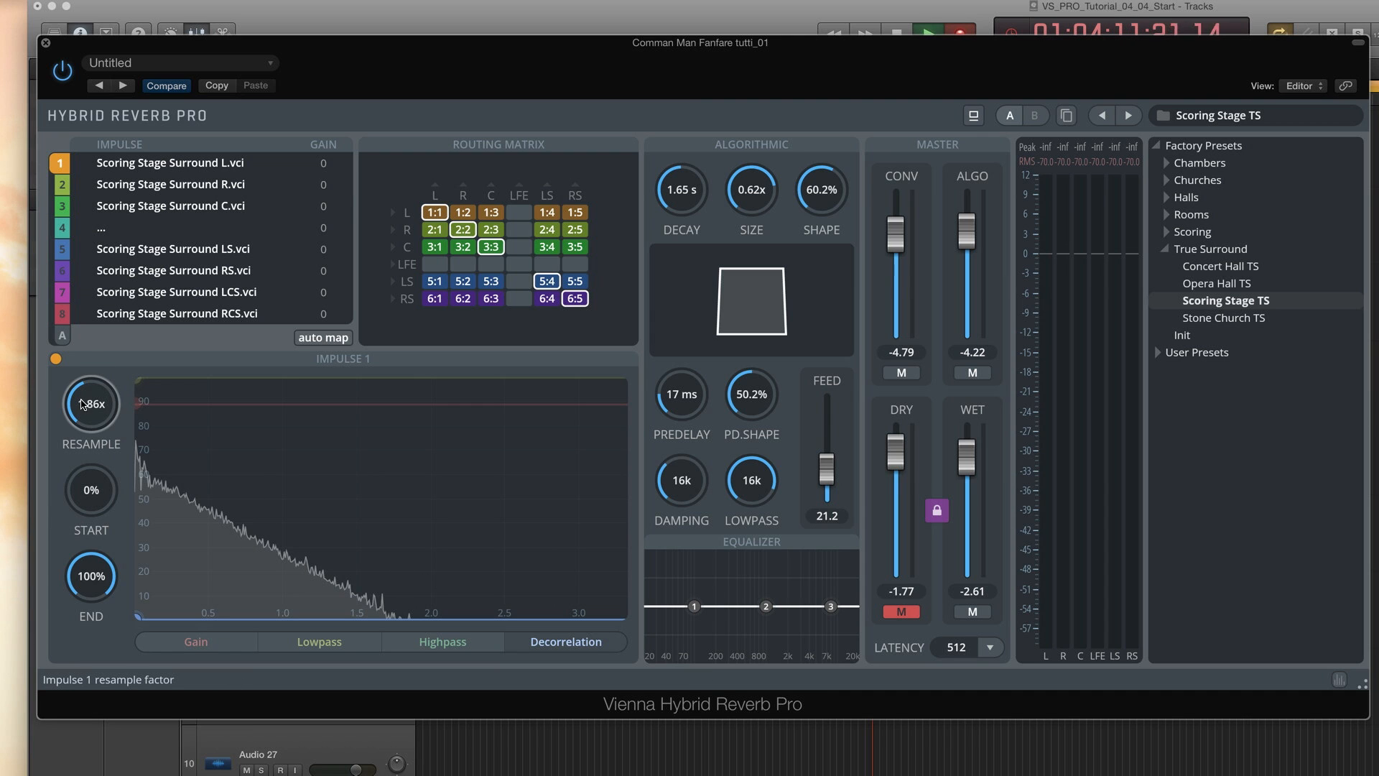
Raise the resample factor of impulse 2 to 2.68x.
left_click(61, 186)
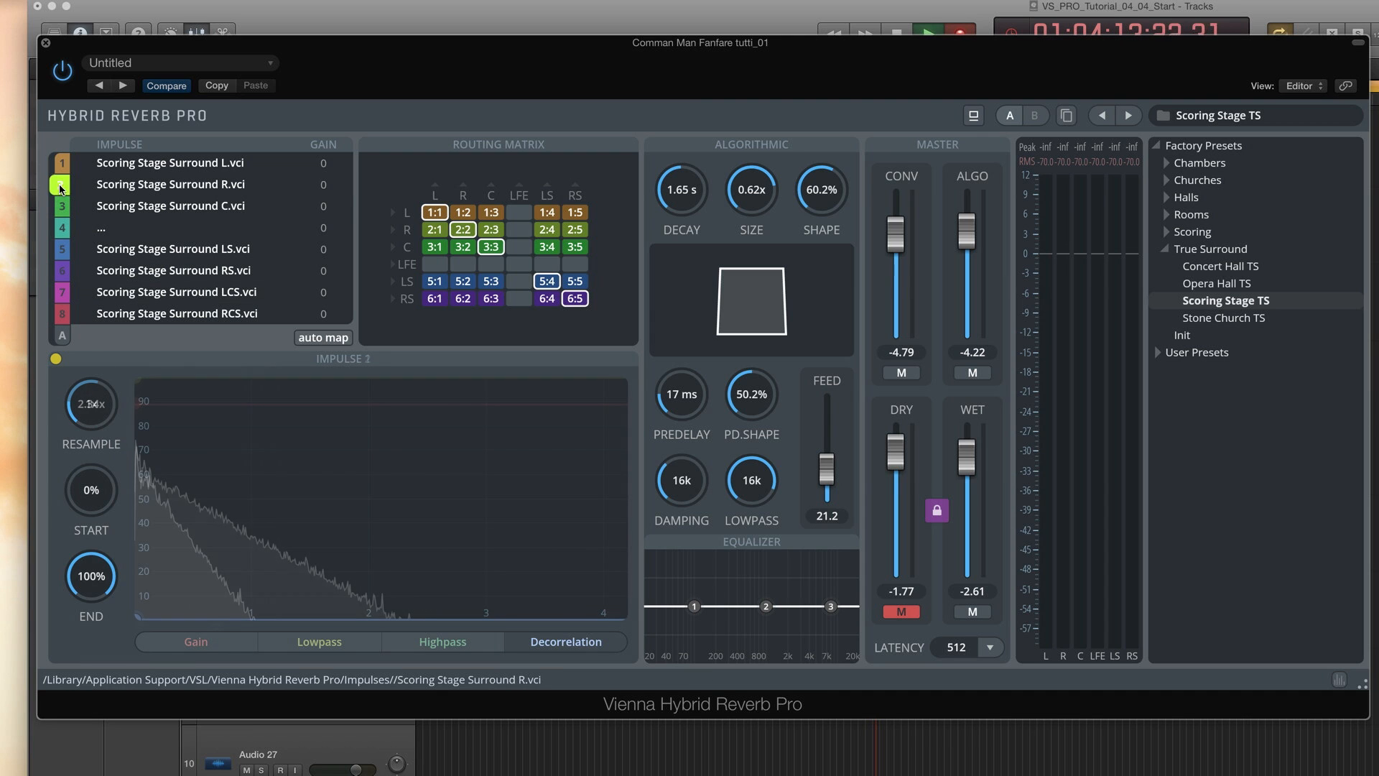
left_click_drag(92, 415, 92, 375)
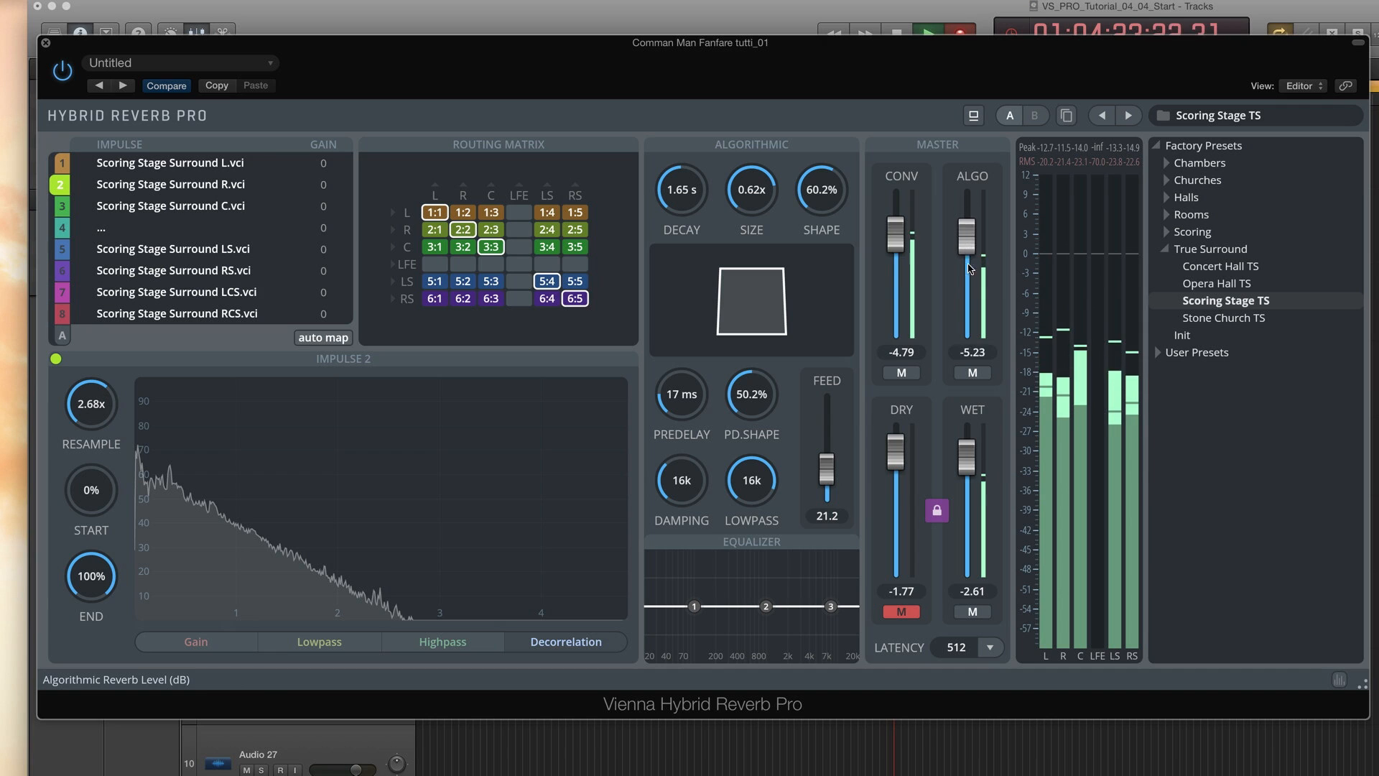
Lower the algorithmic reverb level to -21.93 dB and raise the convolution reverb level to 0 dB.
left_click_drag(969, 242, 969, 299)
left_click_drag(896, 230, 896, 206)
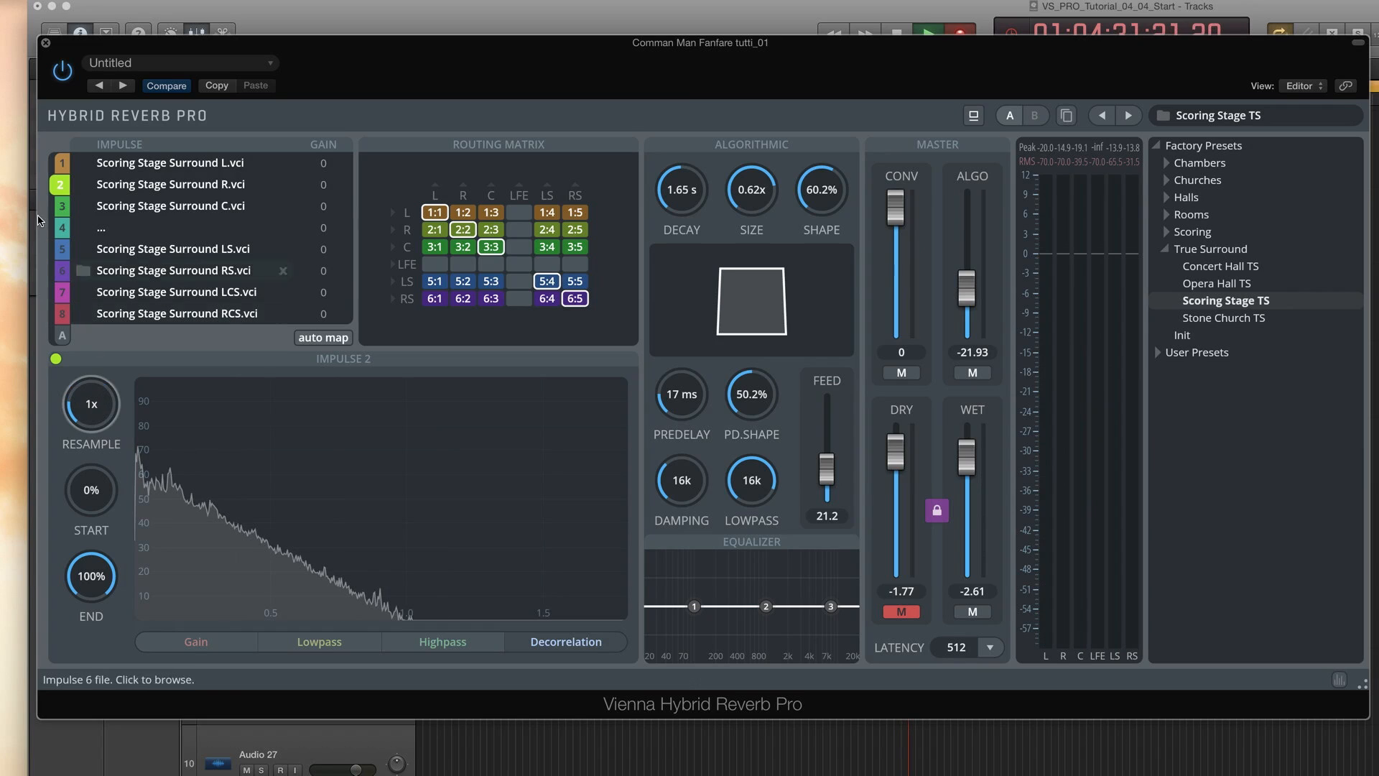
Trim impulse 1's start position to 18.2% and restore it to 0%, then trim its end position to 28.4% and restore it to 100%.
left_click(60, 165)
double_click(92, 407)
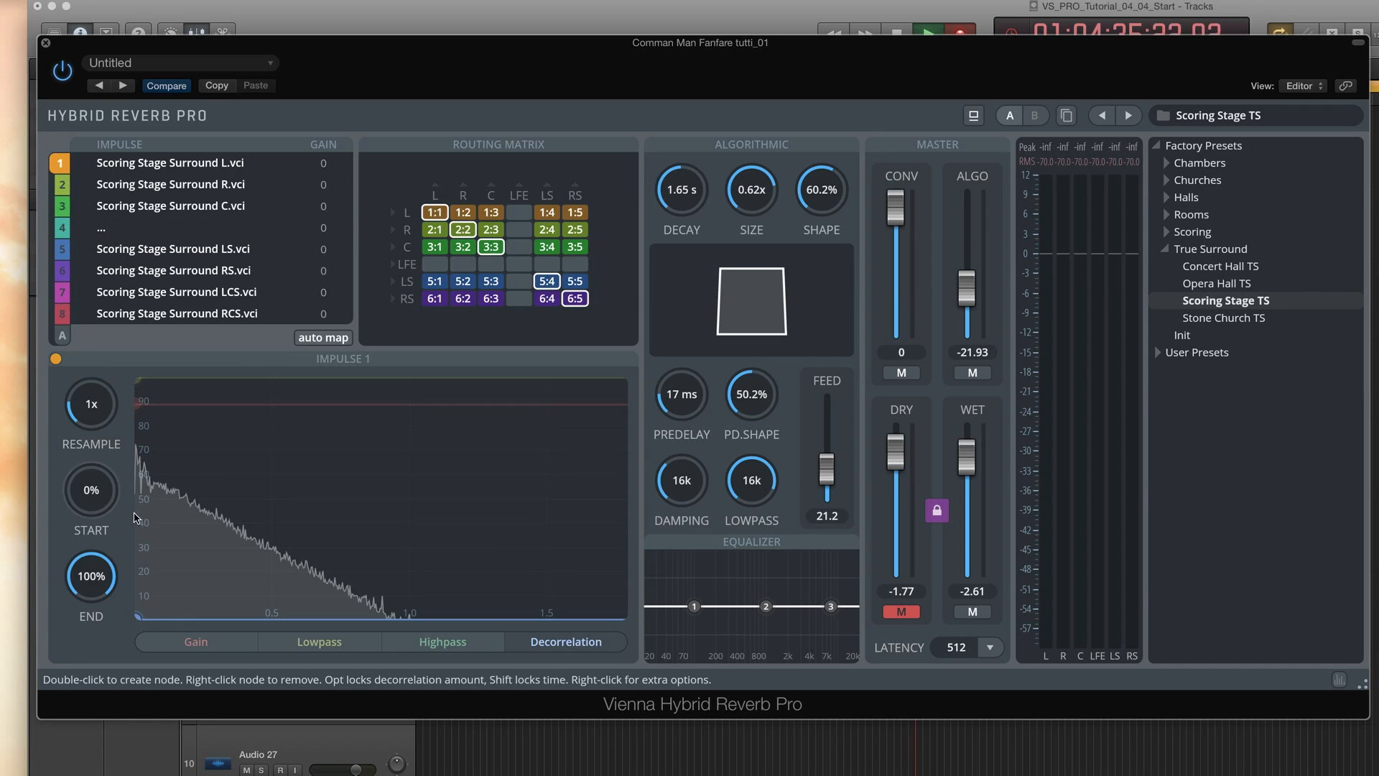
left_click_drag(93, 496, 93, 480)
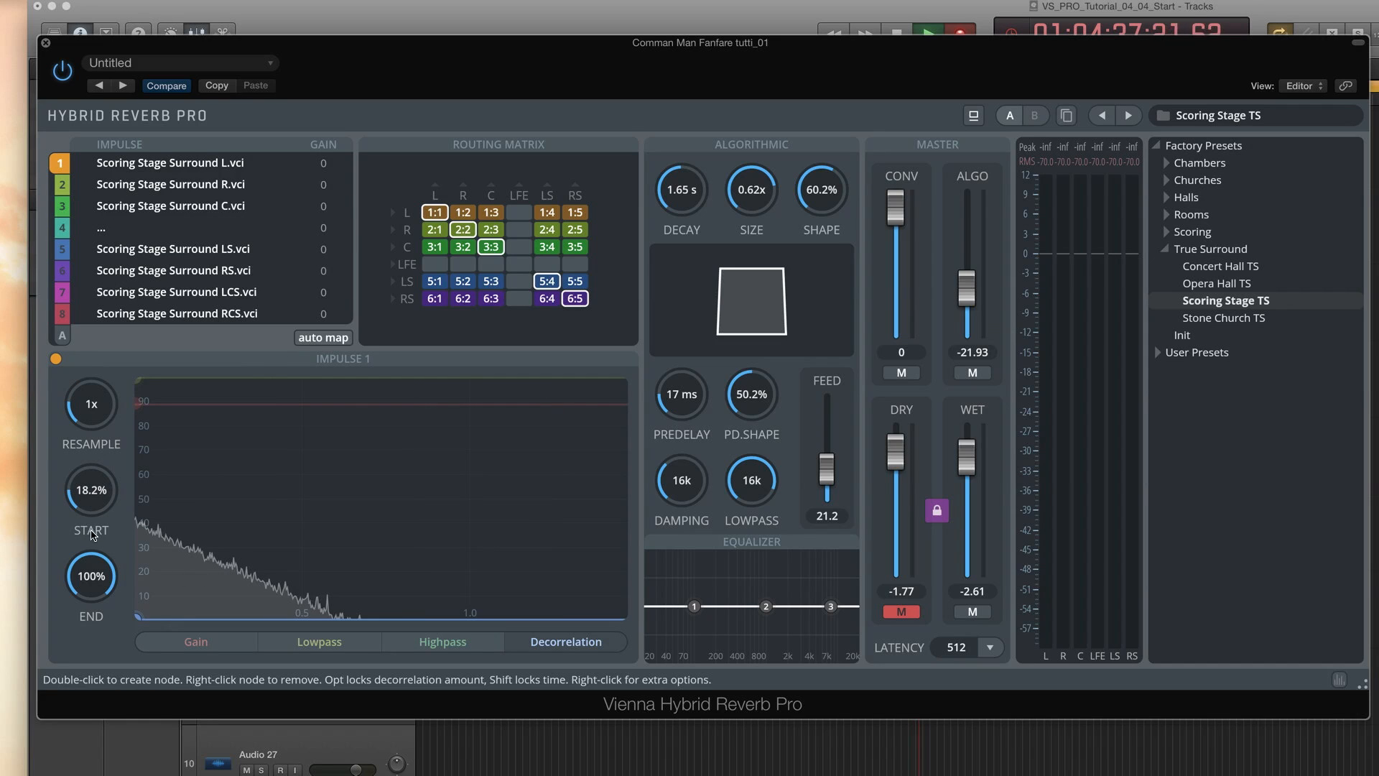
left_click_drag(92, 534, 106, 523)
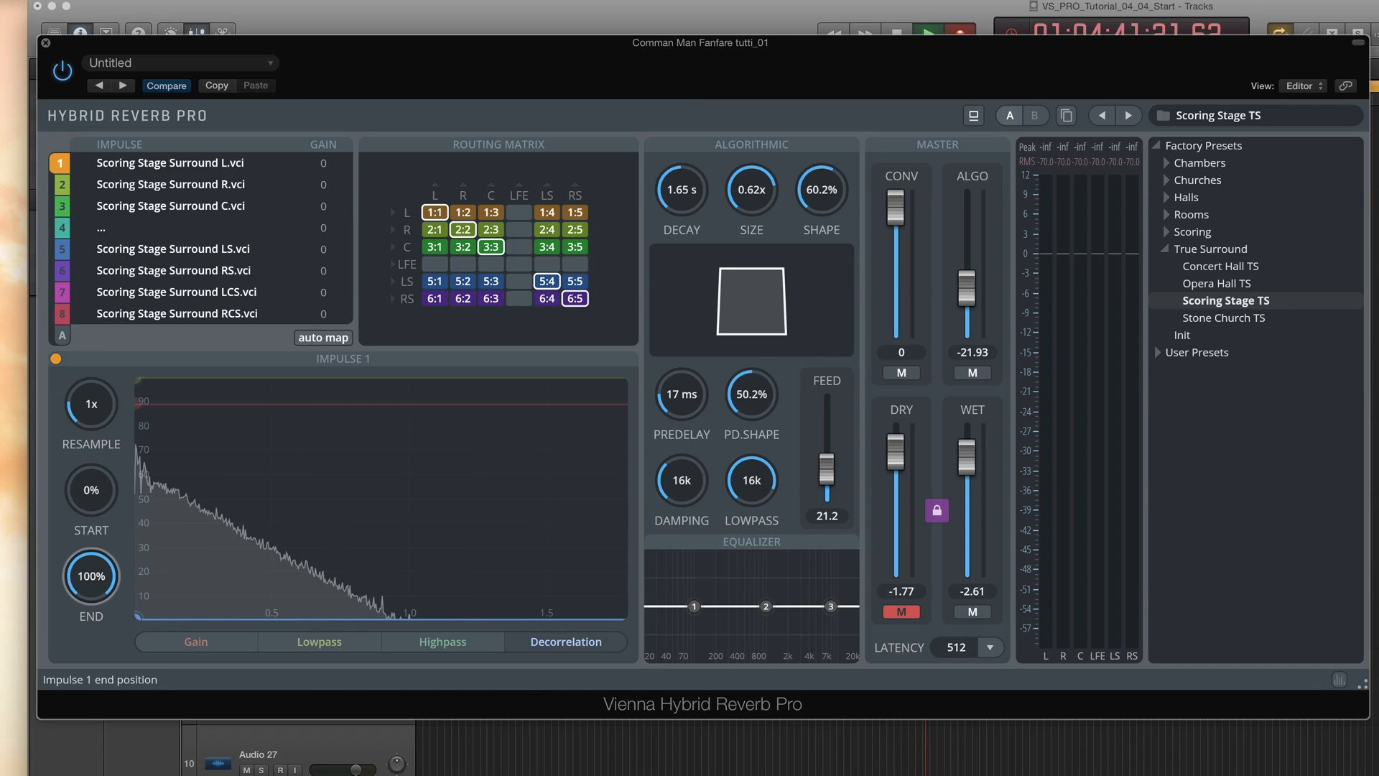
left_click_drag(96, 567, 97, 564)
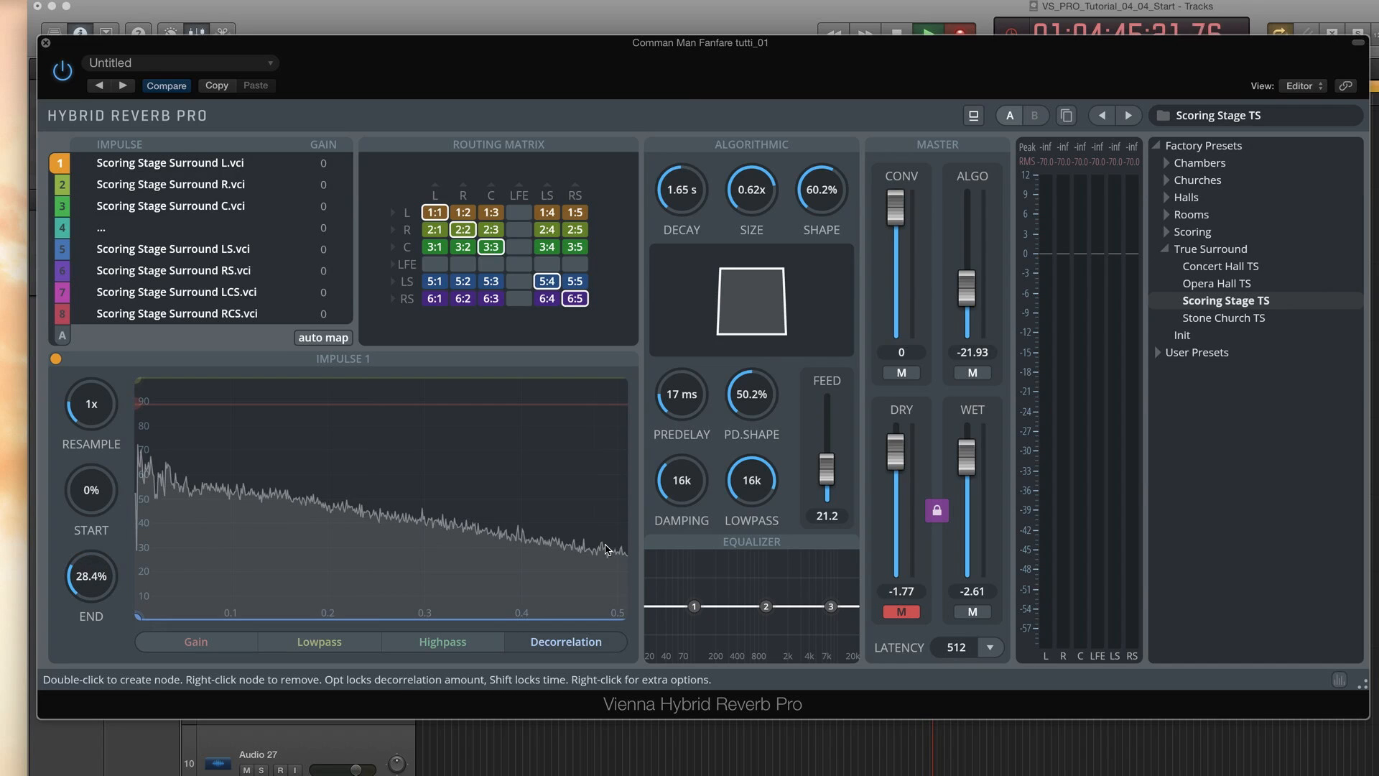
left_click_drag(95, 594, 95, 588)
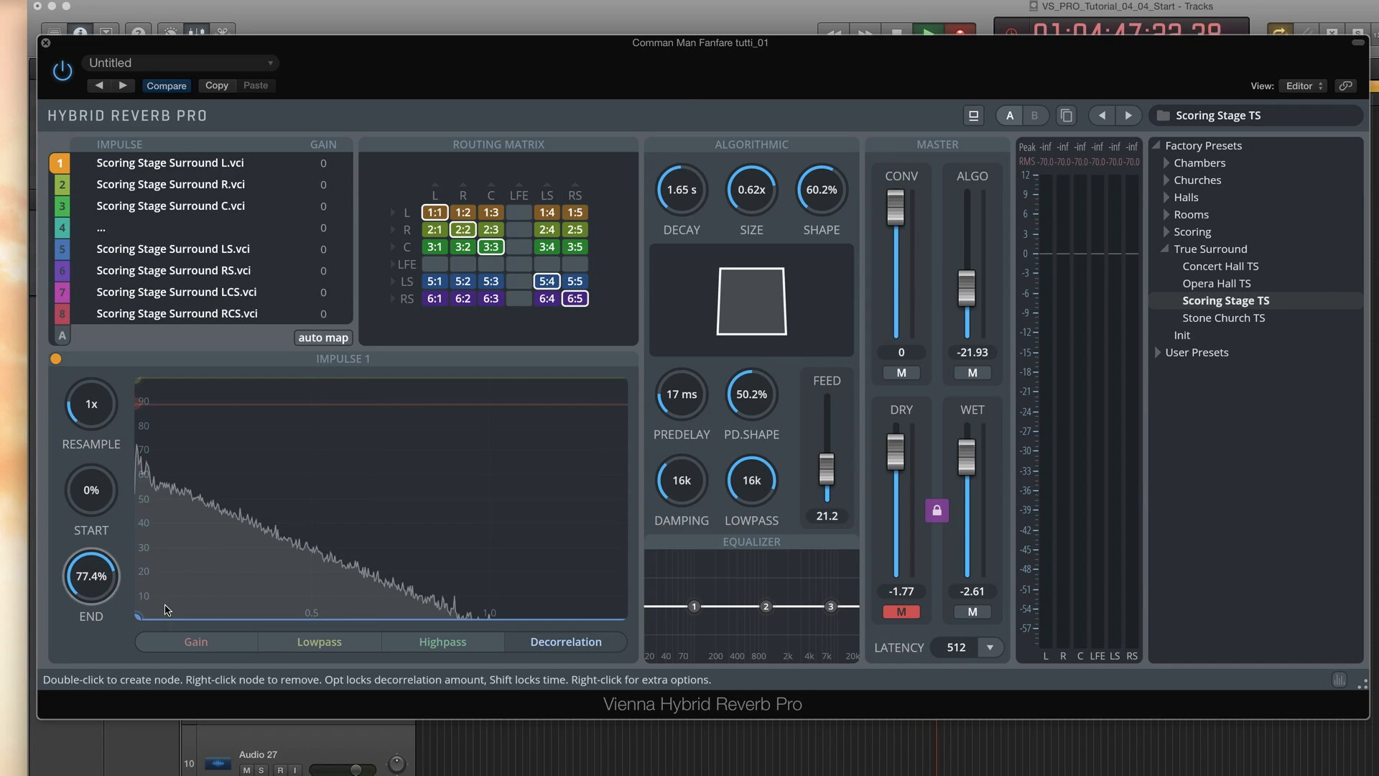
Check the Auto Time display option of impulse 1's envelope graph without changing it.
right_click(293, 511)
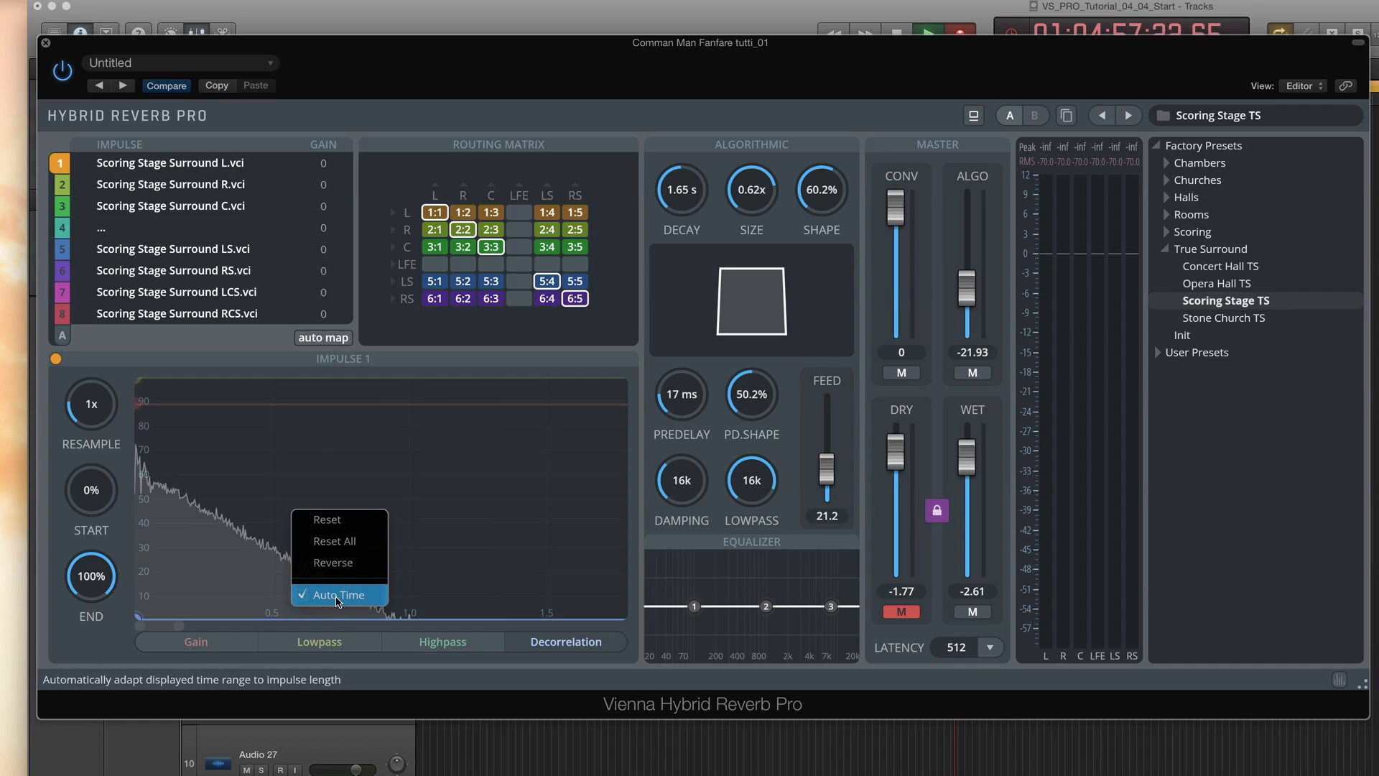
left_click(429, 575)
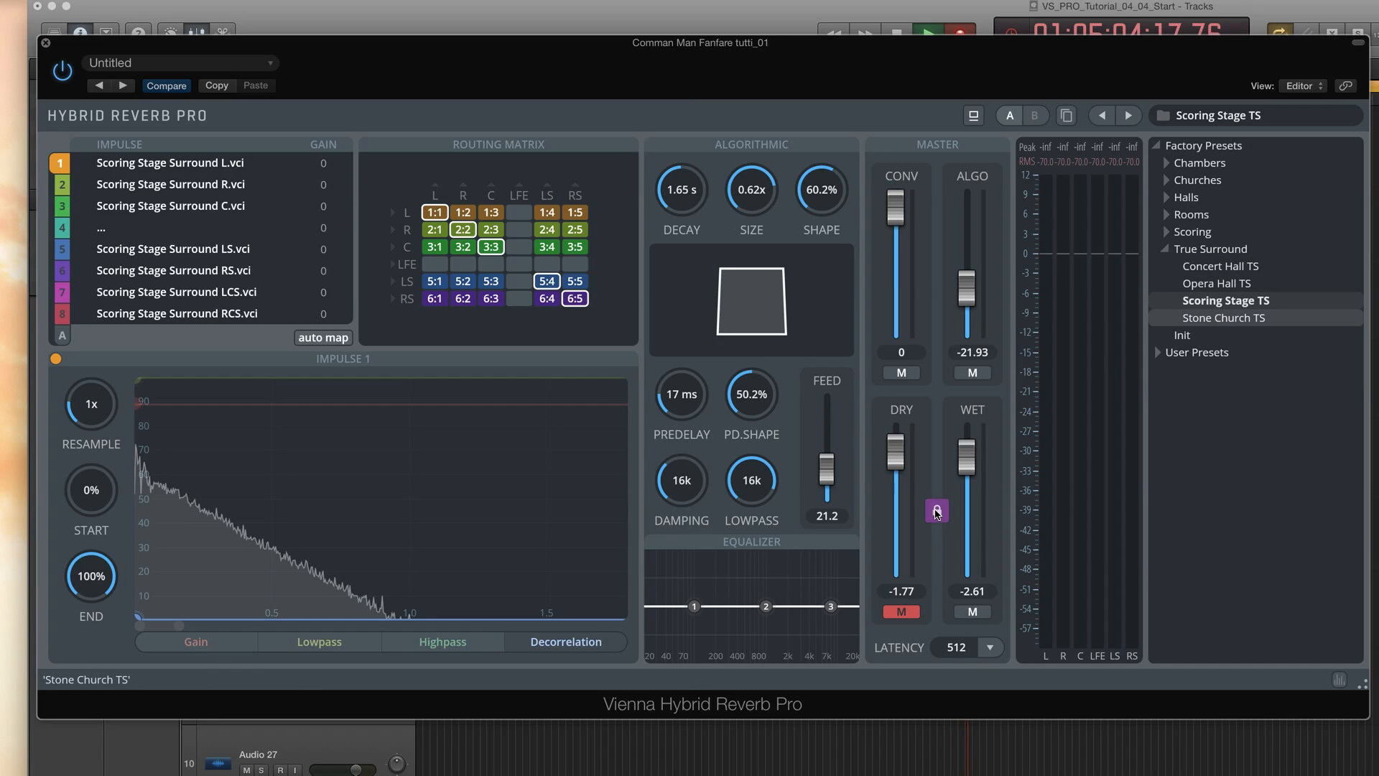
Load the Stone Church TS preset, release the dry/wet level lock, and unmute the dry signal at -1.2 dB.
left_click(937, 513)
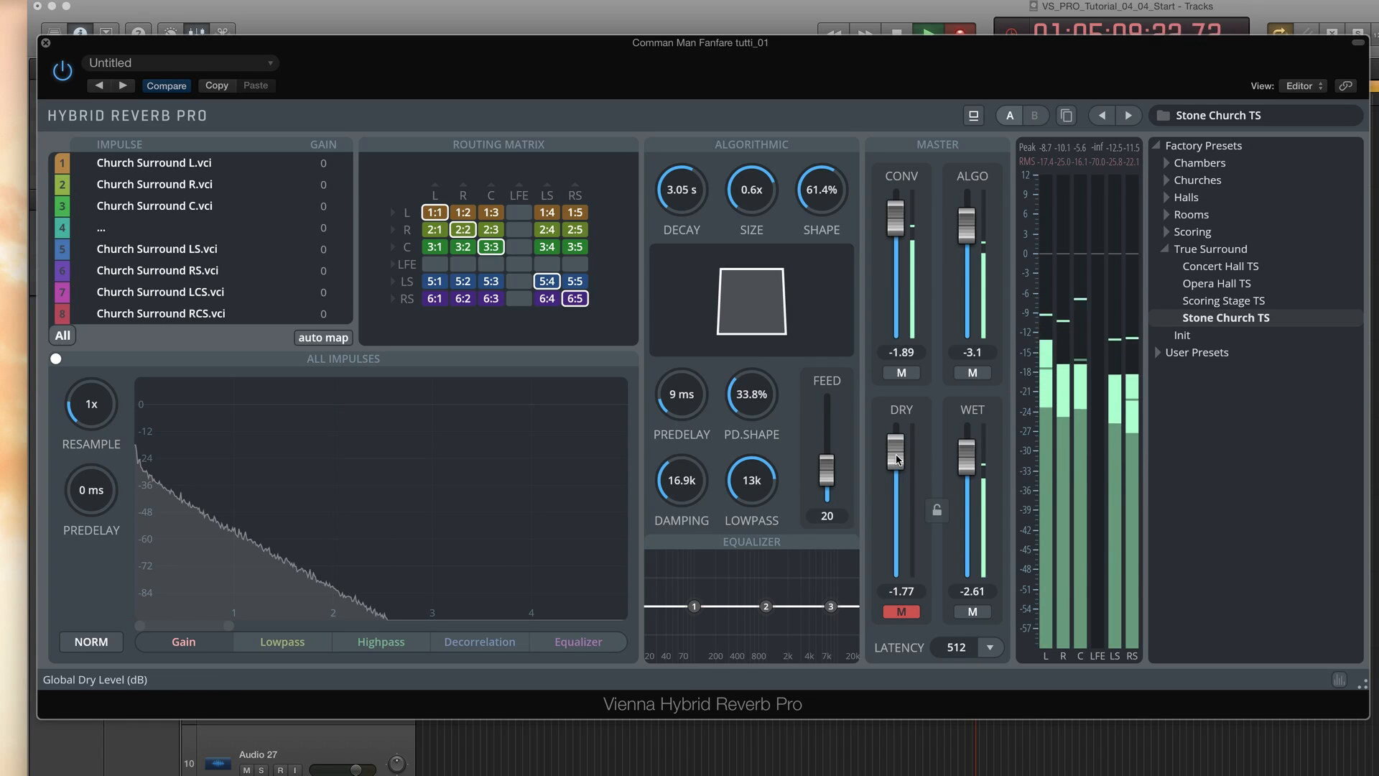
left_click_drag(898, 460, 895, 450)
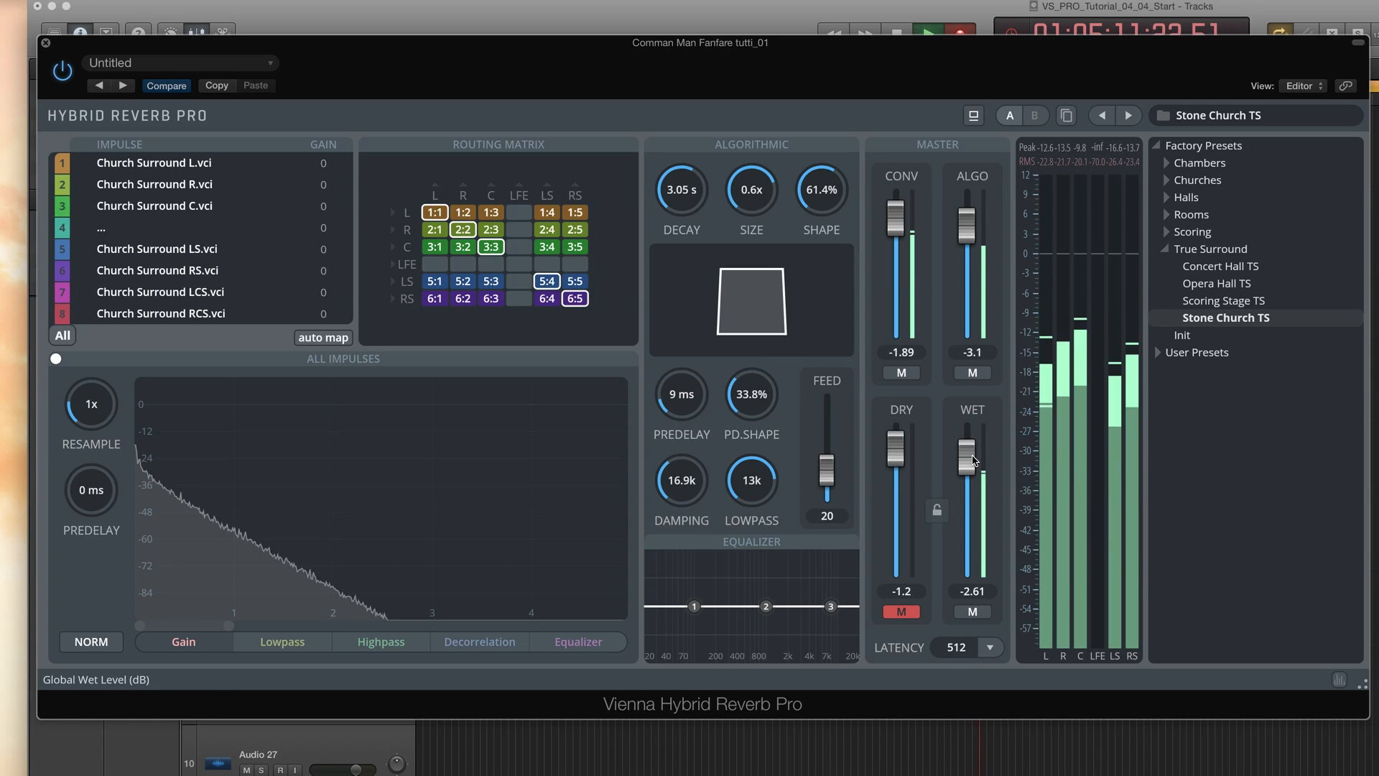
left_click(903, 612)
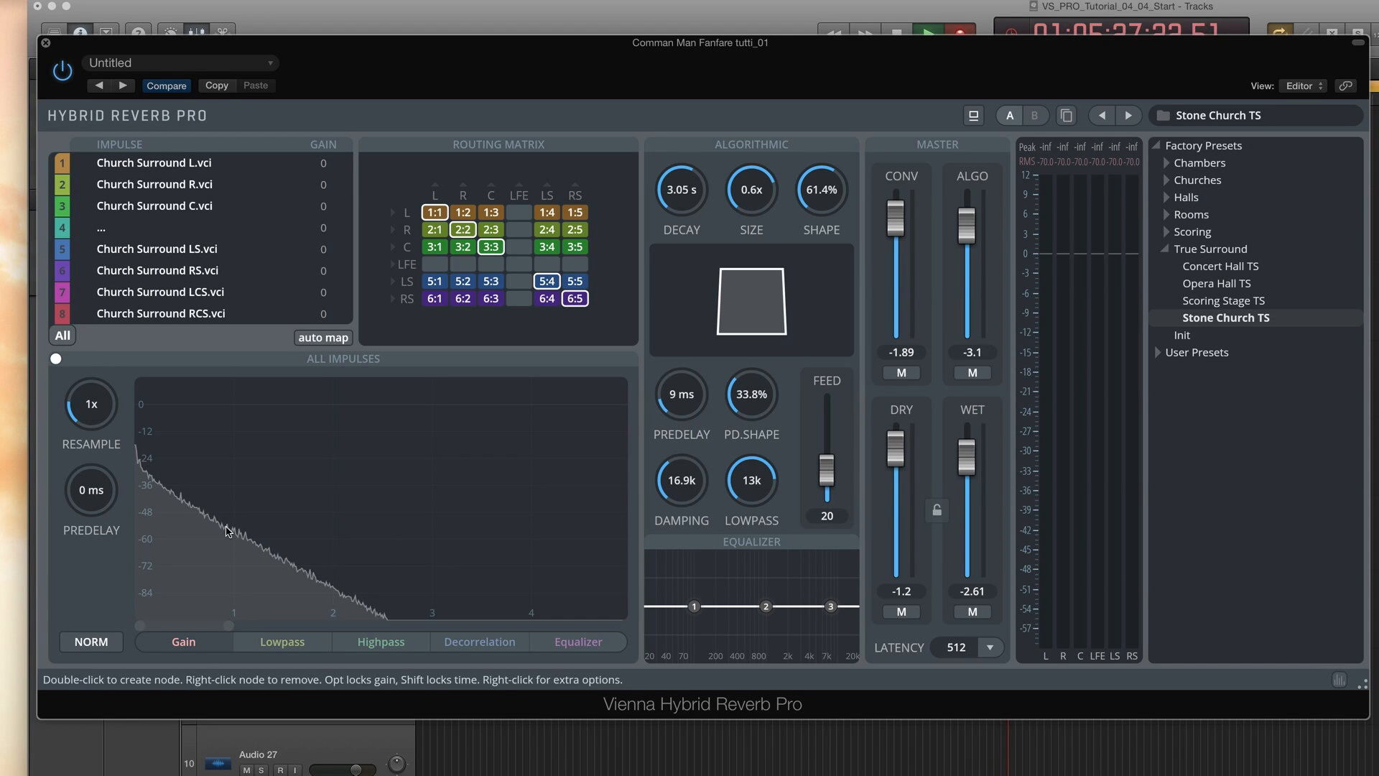
Shape the equalizer of all impulses, dipping band 2 around 6 kHz and boosting band 1 by 4.67 dB at 202.15 Hz.
left_click(578, 641)
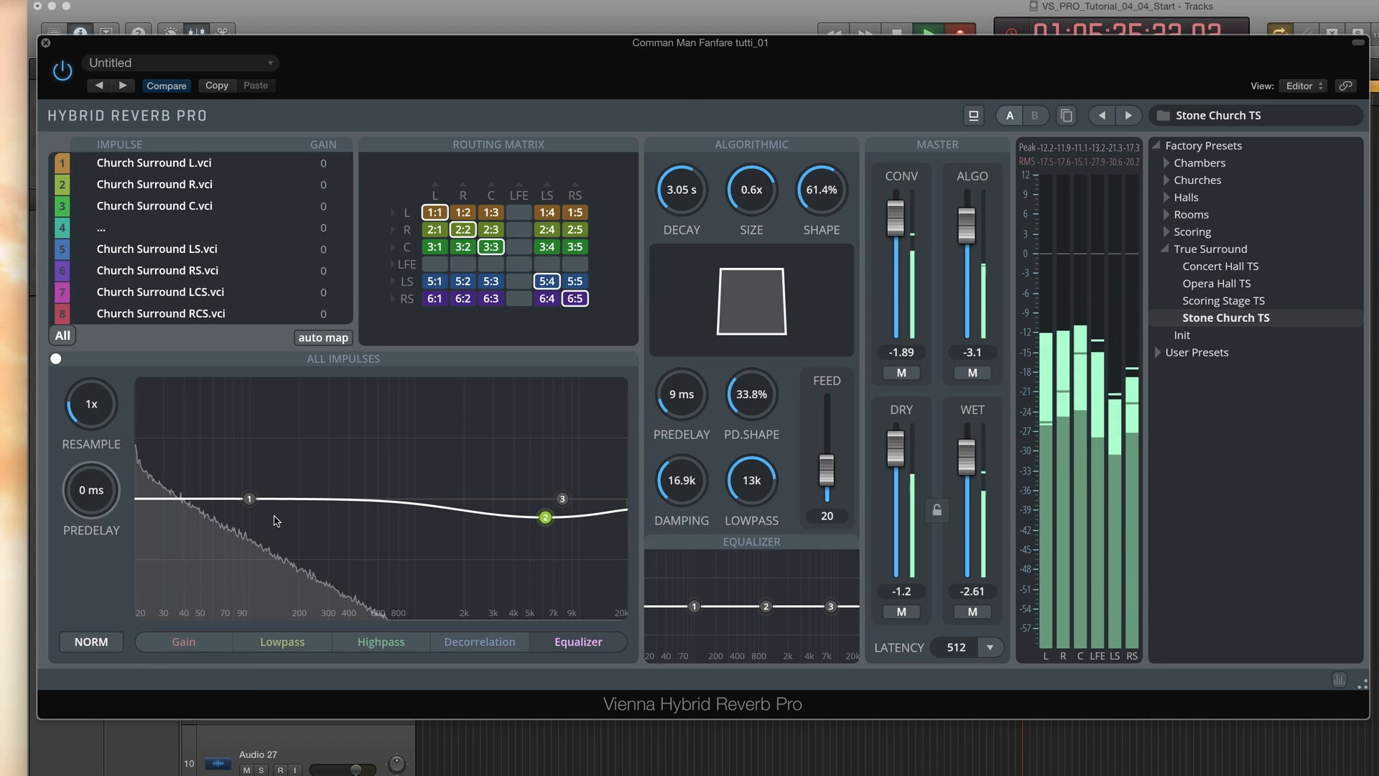
left_click_drag(249, 499, 300, 468)
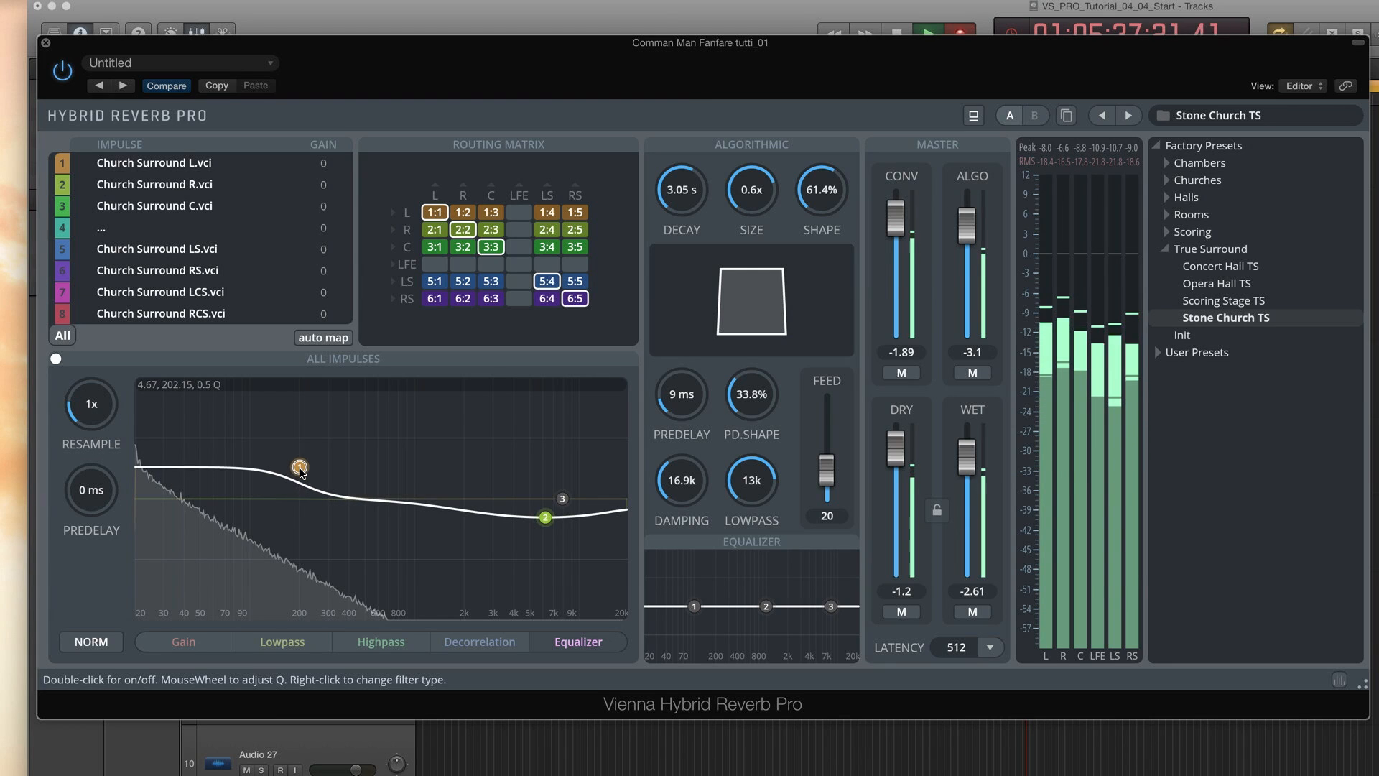
Draw a three-node gain envelope for all impulses, starting at about -7.84 dB and rising above 0 dB just before 1 s.
left_click(207, 645)
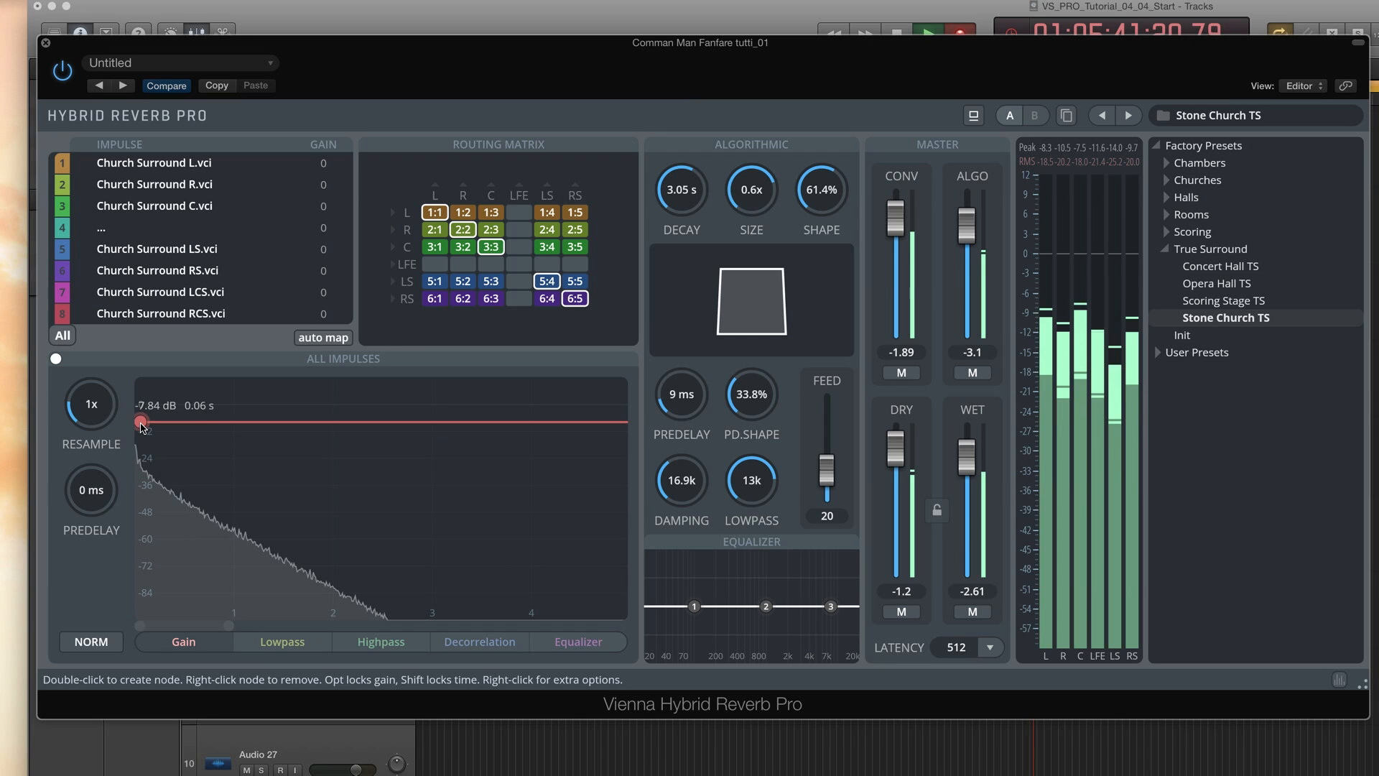
double_click(223, 422)
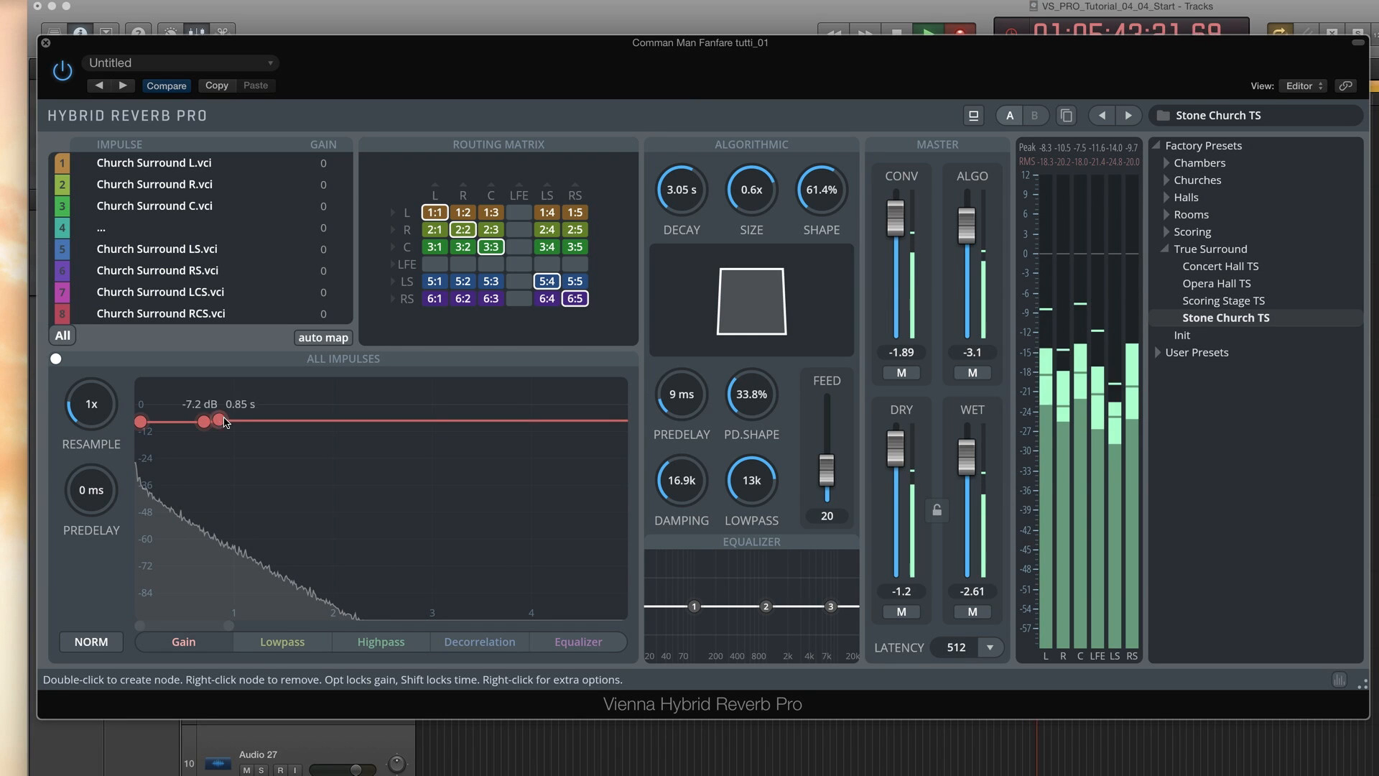
mouse_move(222, 422)
left_mouse_down()
mouse_move(228, 389)
mouse_move(225, 411)
left_mouse_up()
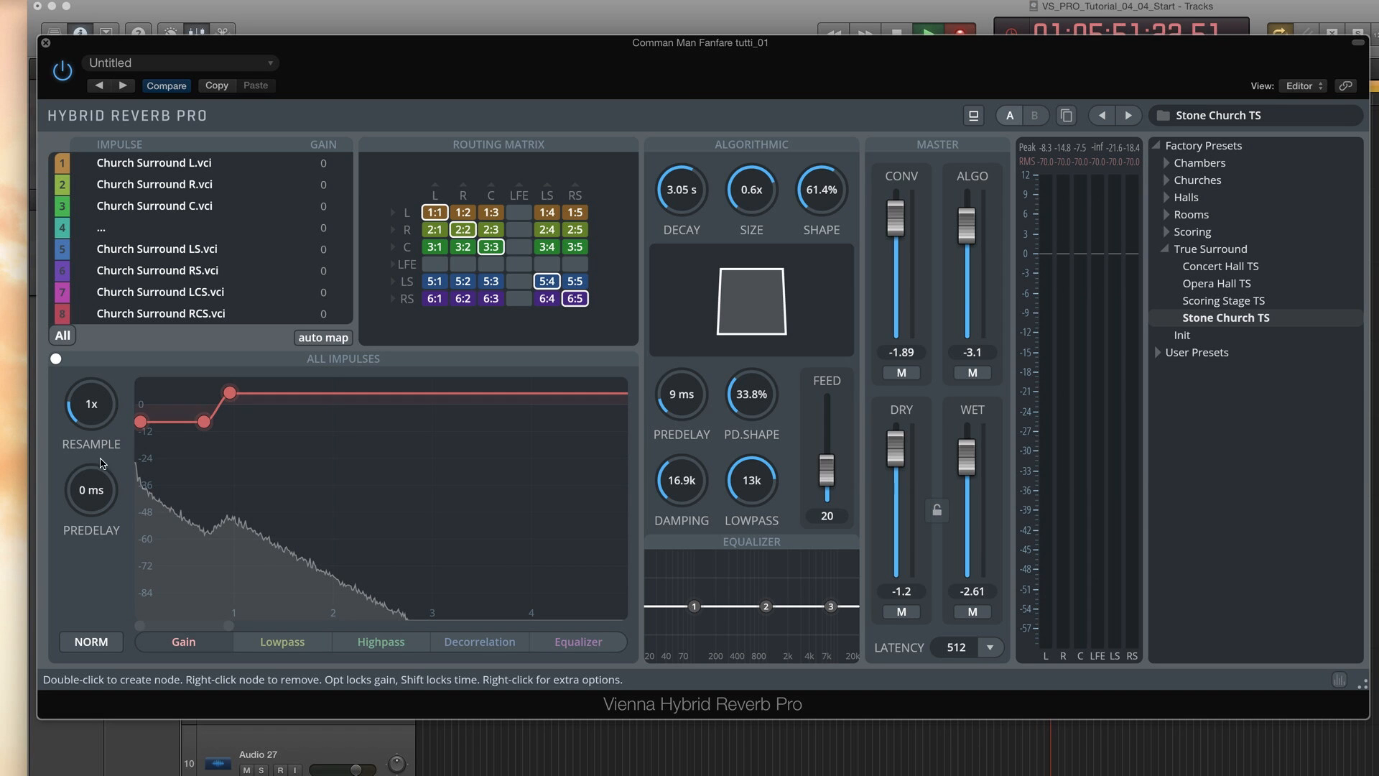
Draw a three-node highpass envelope for all impulses, rising from about 2.8 kHz to about 13.8 kHz at 1.27 s.
left_click(395, 641)
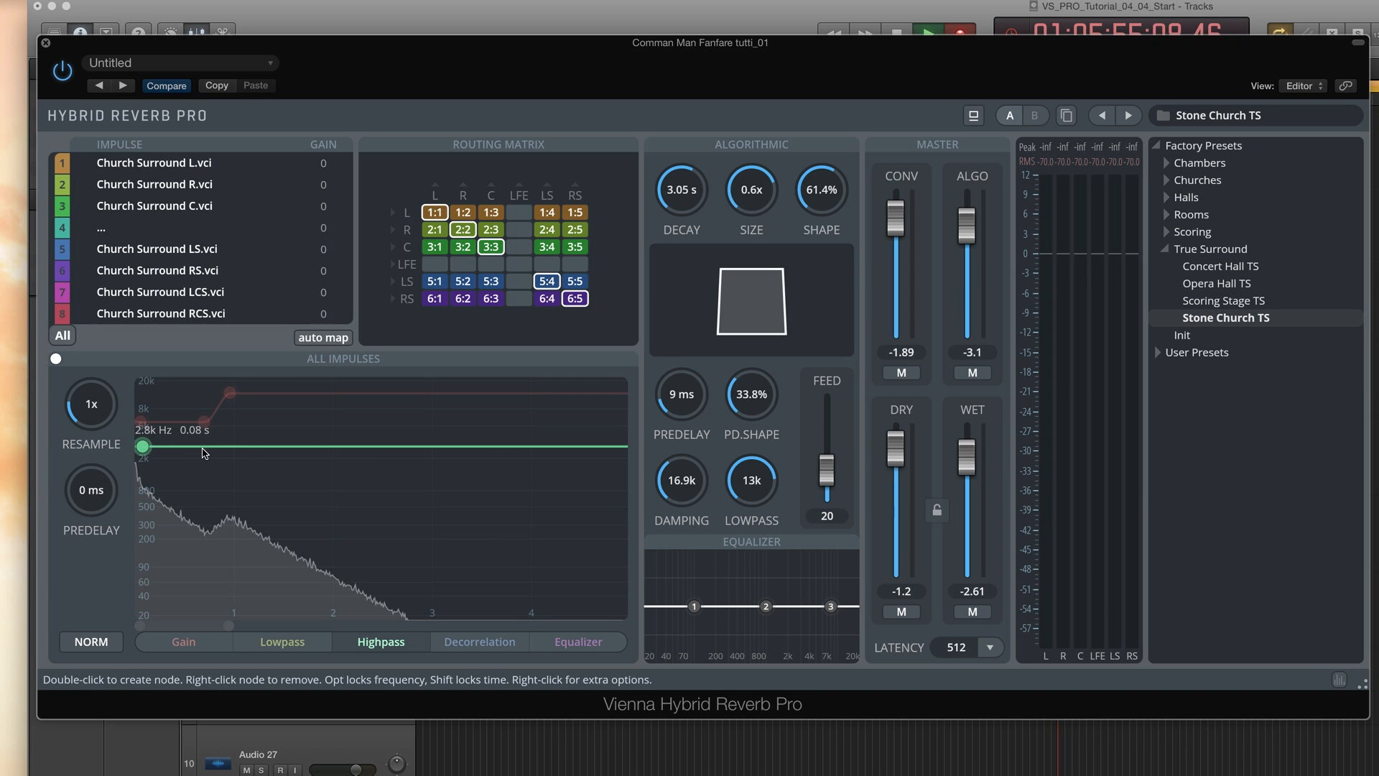
double_click(203, 448)
double_click(243, 450)
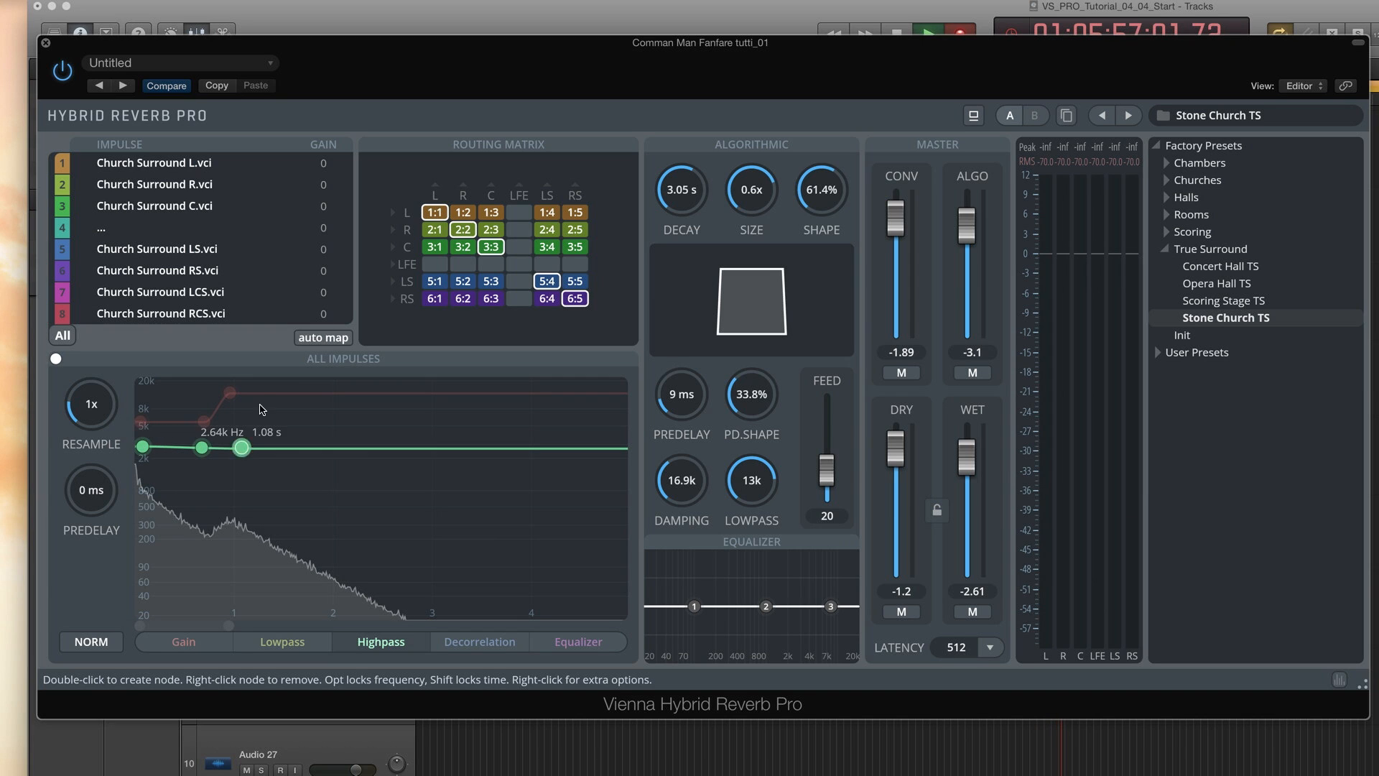
left_click_drag(242, 448, 263, 391)
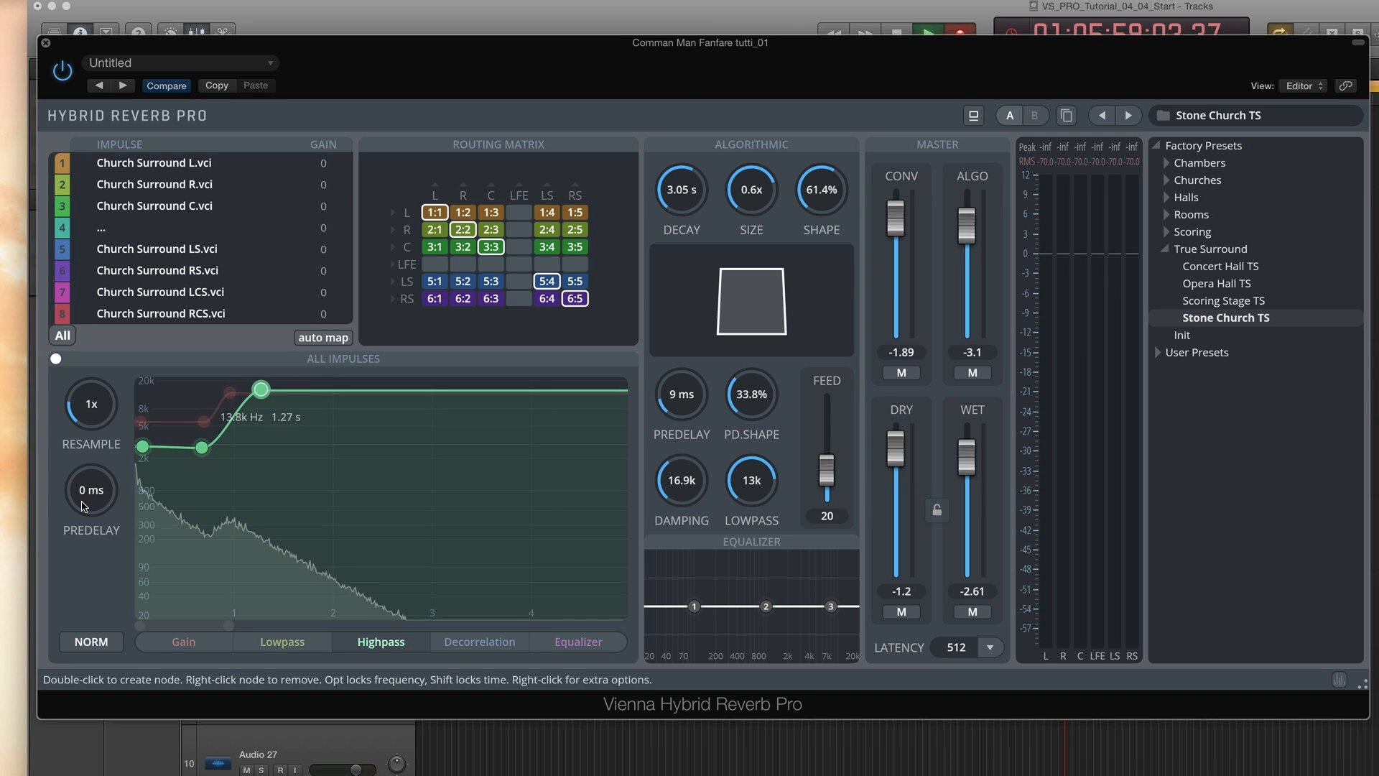
Raise the convolution predelay to 102 ms, then return it to 0 ms.
mouse_move(84, 506)
left_mouse_down()
mouse_move(84, 495)
mouse_move(83, 507)
left_mouse_up()
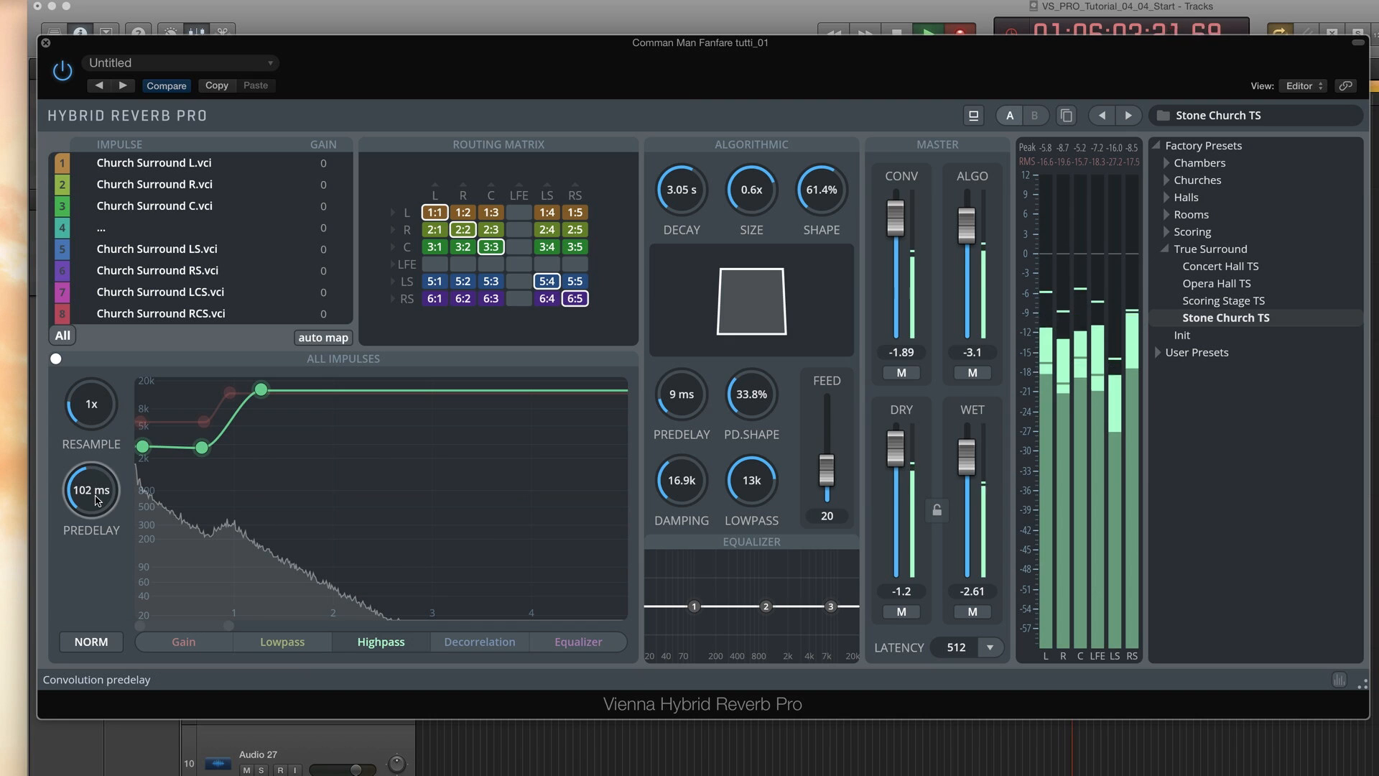
left_click_drag(91, 503, 92, 532)
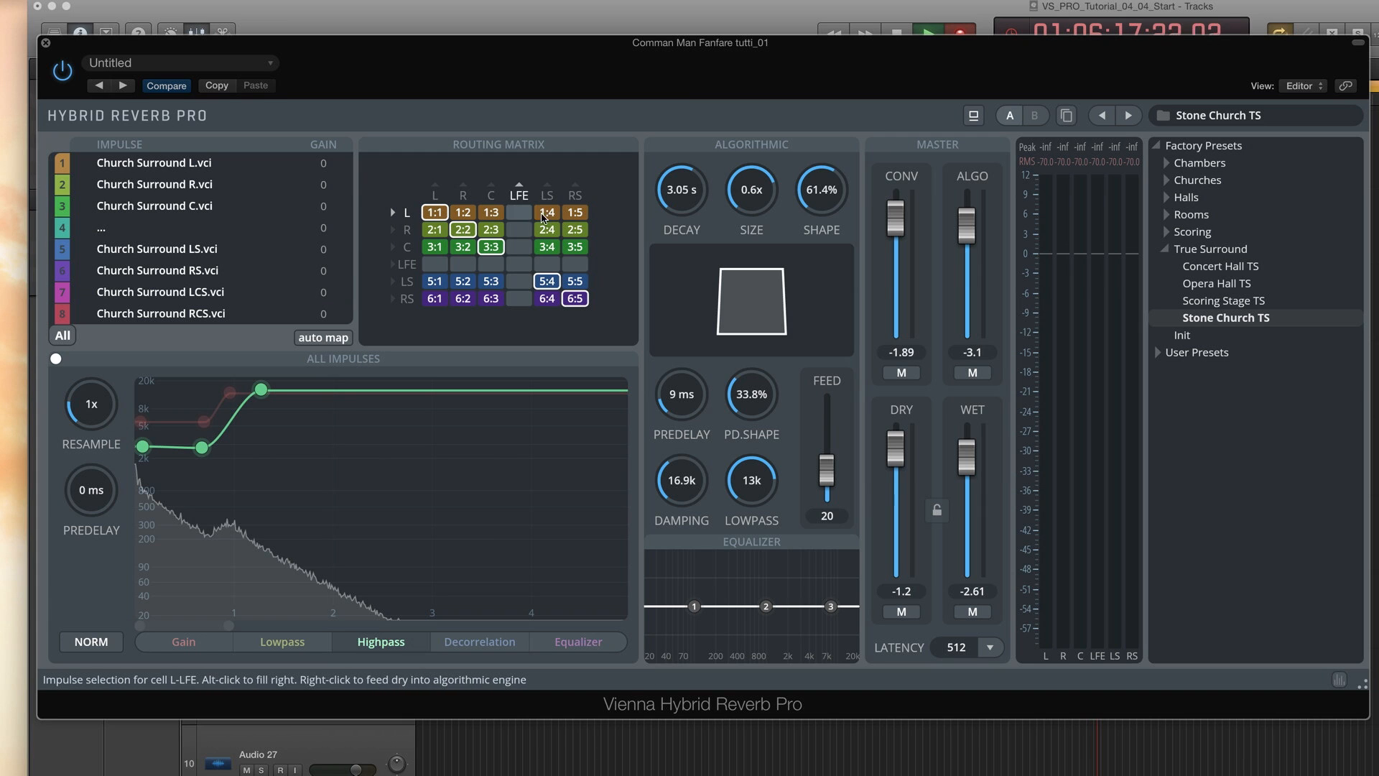
Examine which impulses and channels can be assigned to the L-to-R cell of the routing matrix.
left_click(465, 215)
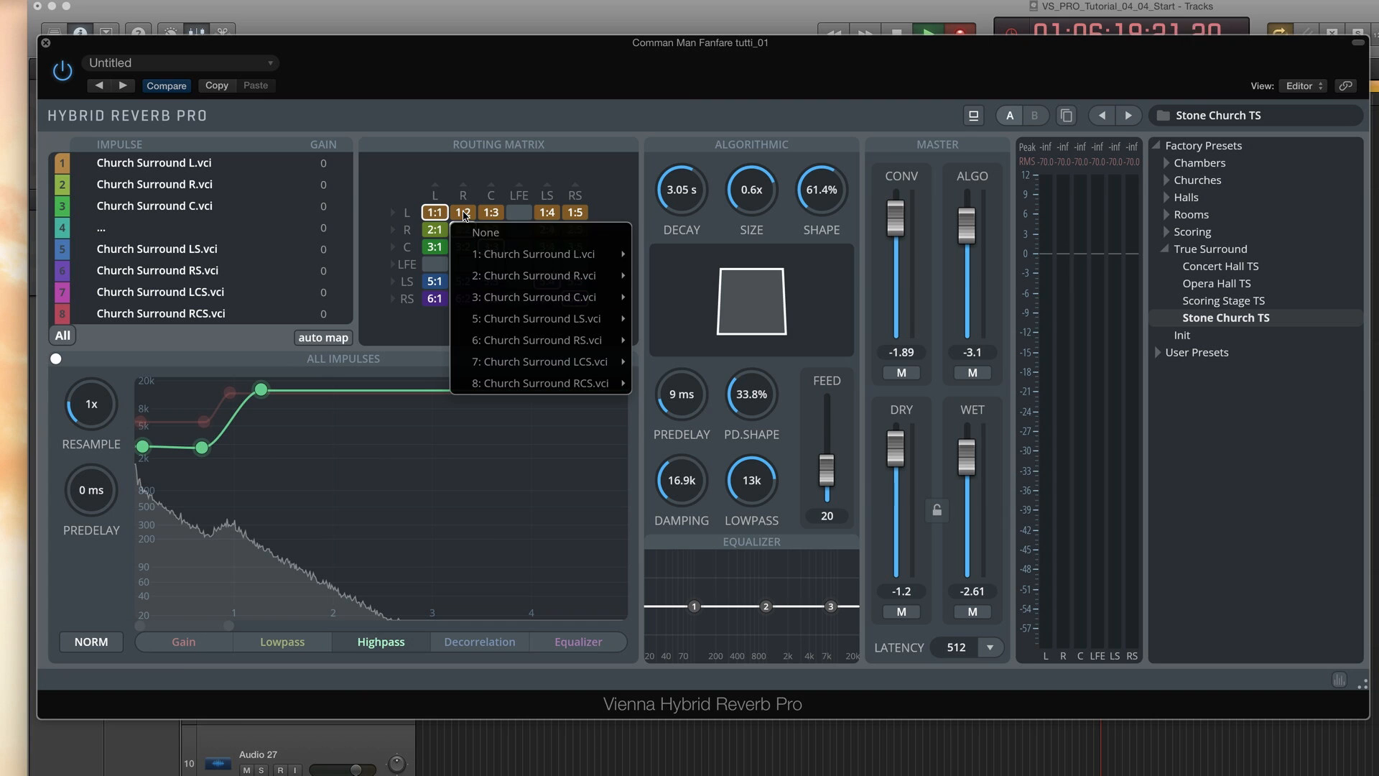
mouse_move(546, 253)
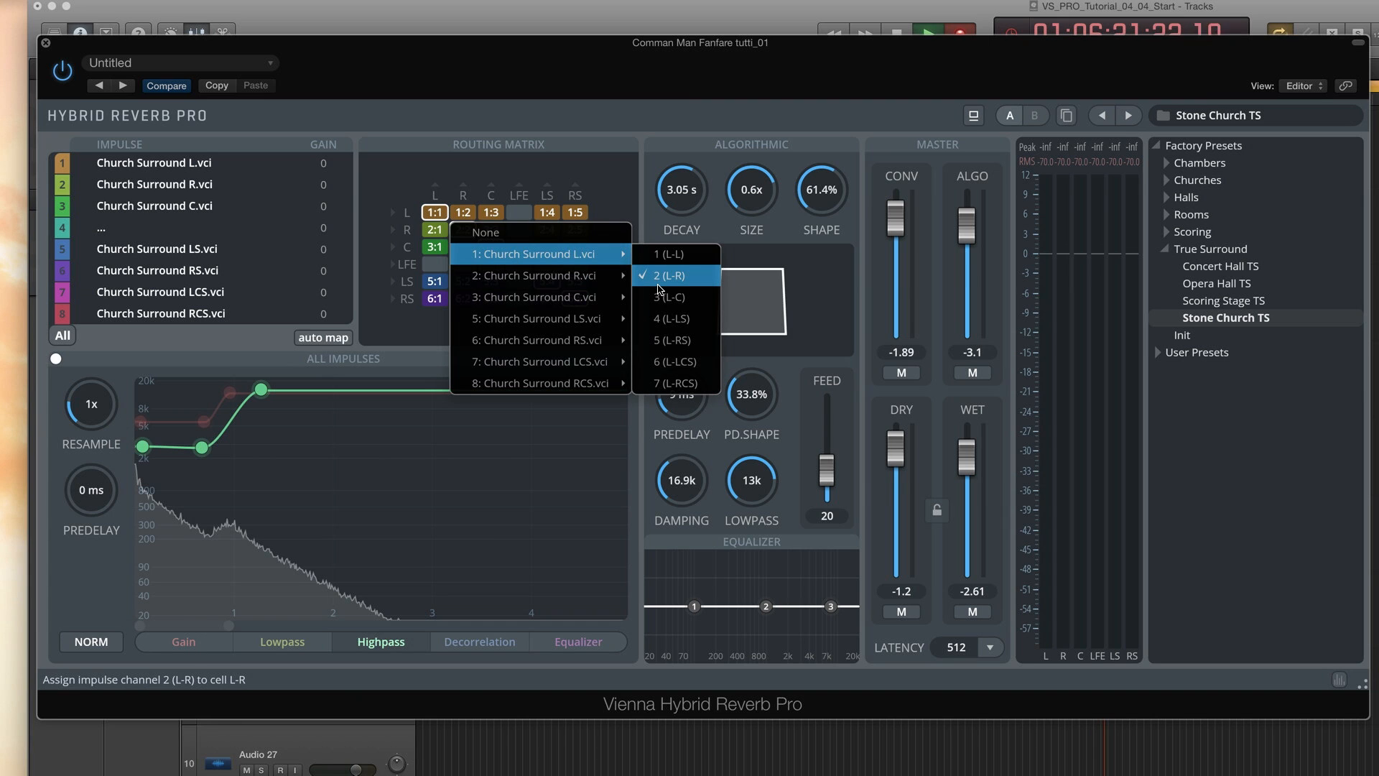
mouse_move(569, 292)
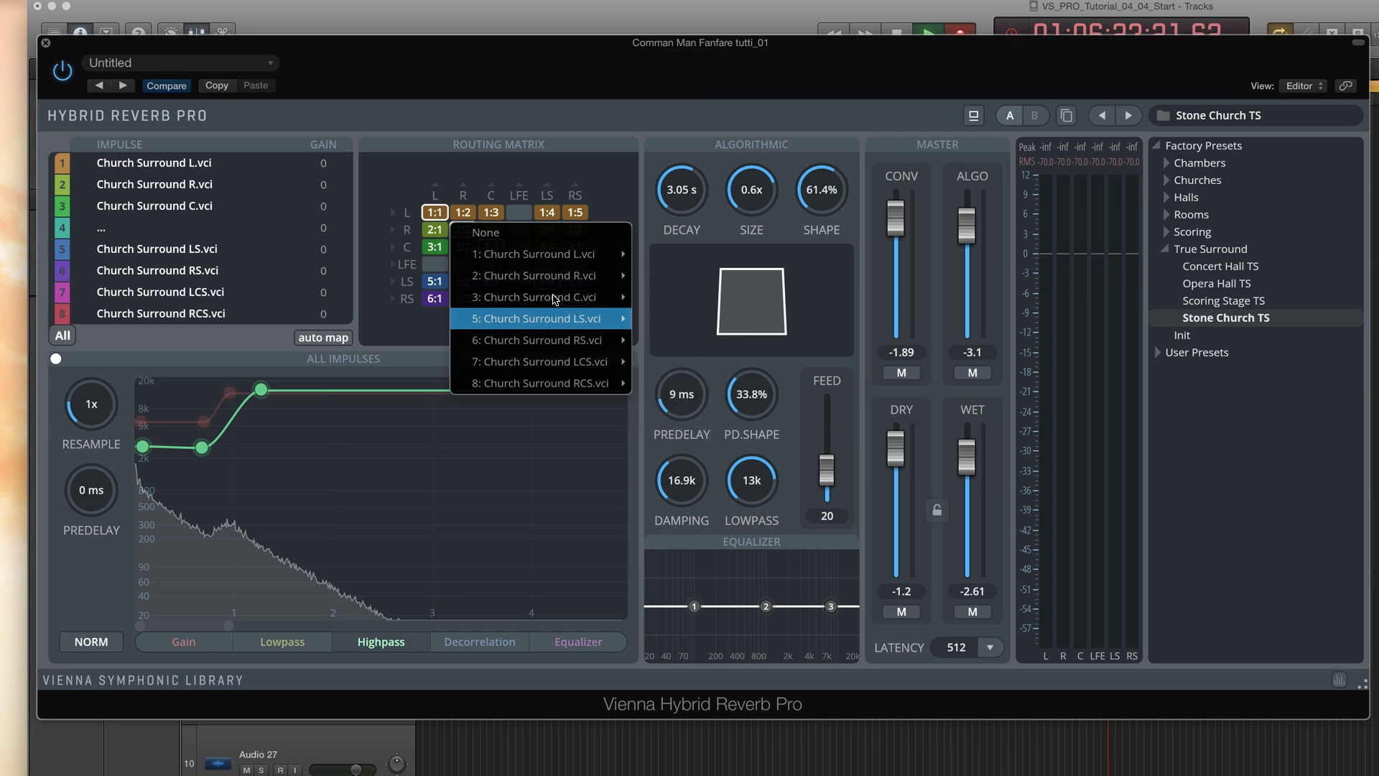
left_click(468, 174)
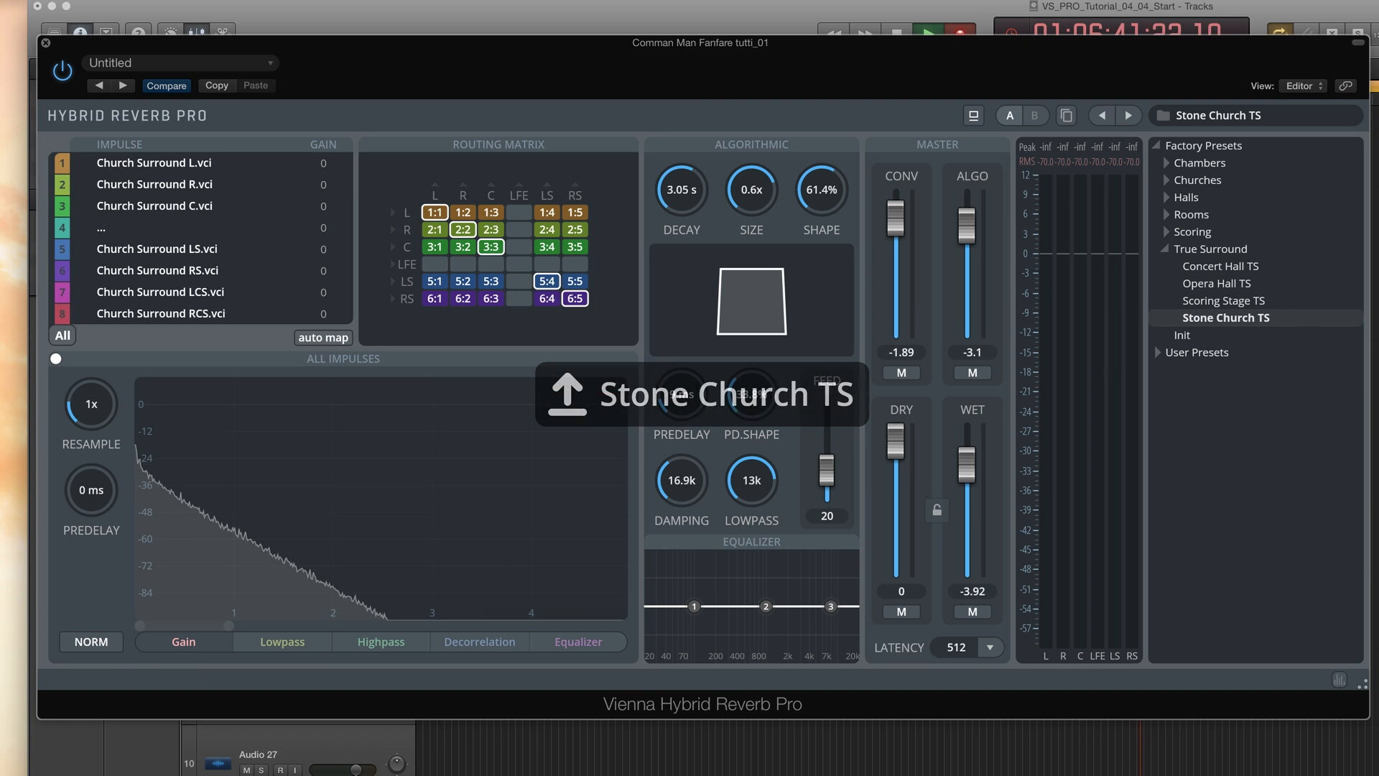
Reload the Stone Church TS preset, mute the dry and convolution signals, and raise the algorithmic and wet levels to 0 dB.
left_click(902, 612)
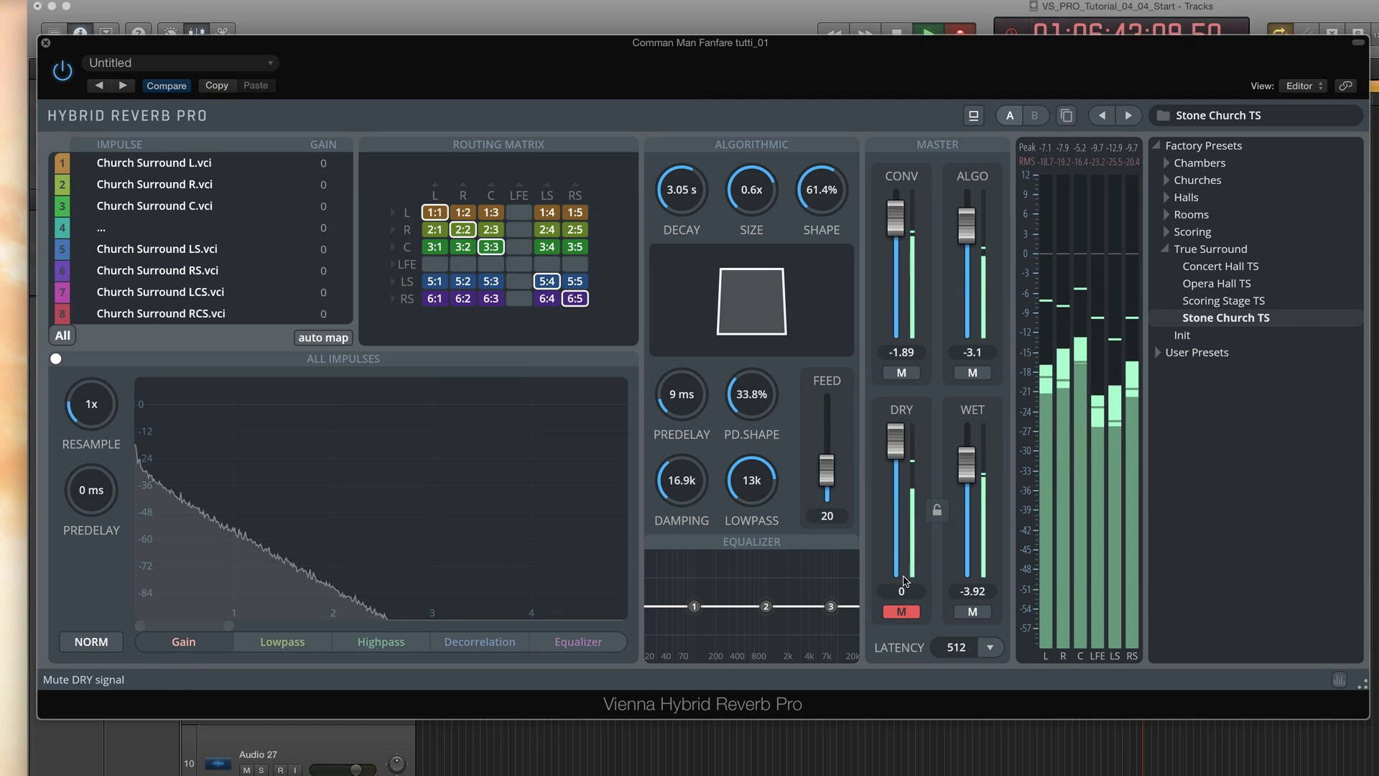
left_click(902, 372)
left_click_drag(967, 224, 968, 192)
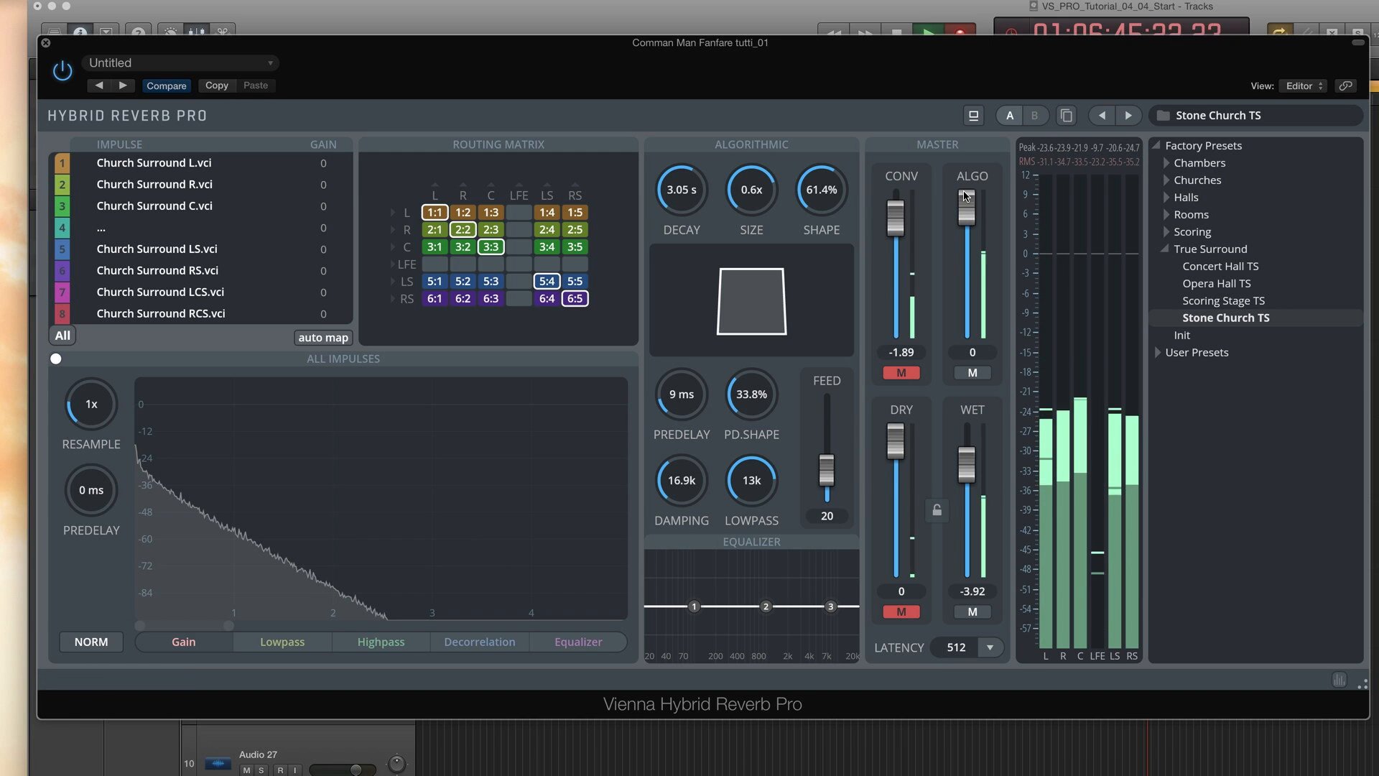
left_click_drag(969, 464, 972, 415)
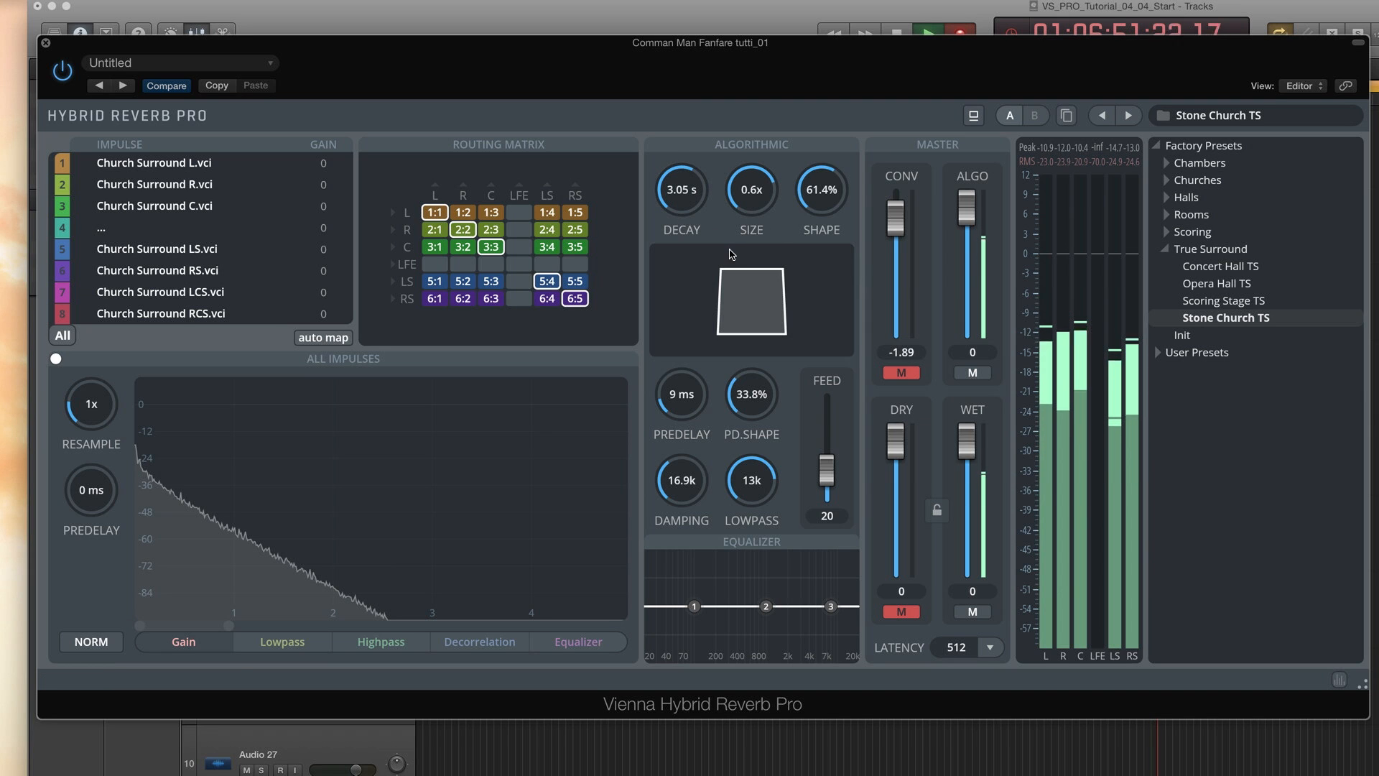
Set the algorithmic reverb's decay time to 4.01 s and its room size to 0.51x.
mouse_move(682, 189)
left_mouse_down()
mouse_move(682, 153)
mouse_move(681, 200)
left_mouse_up()
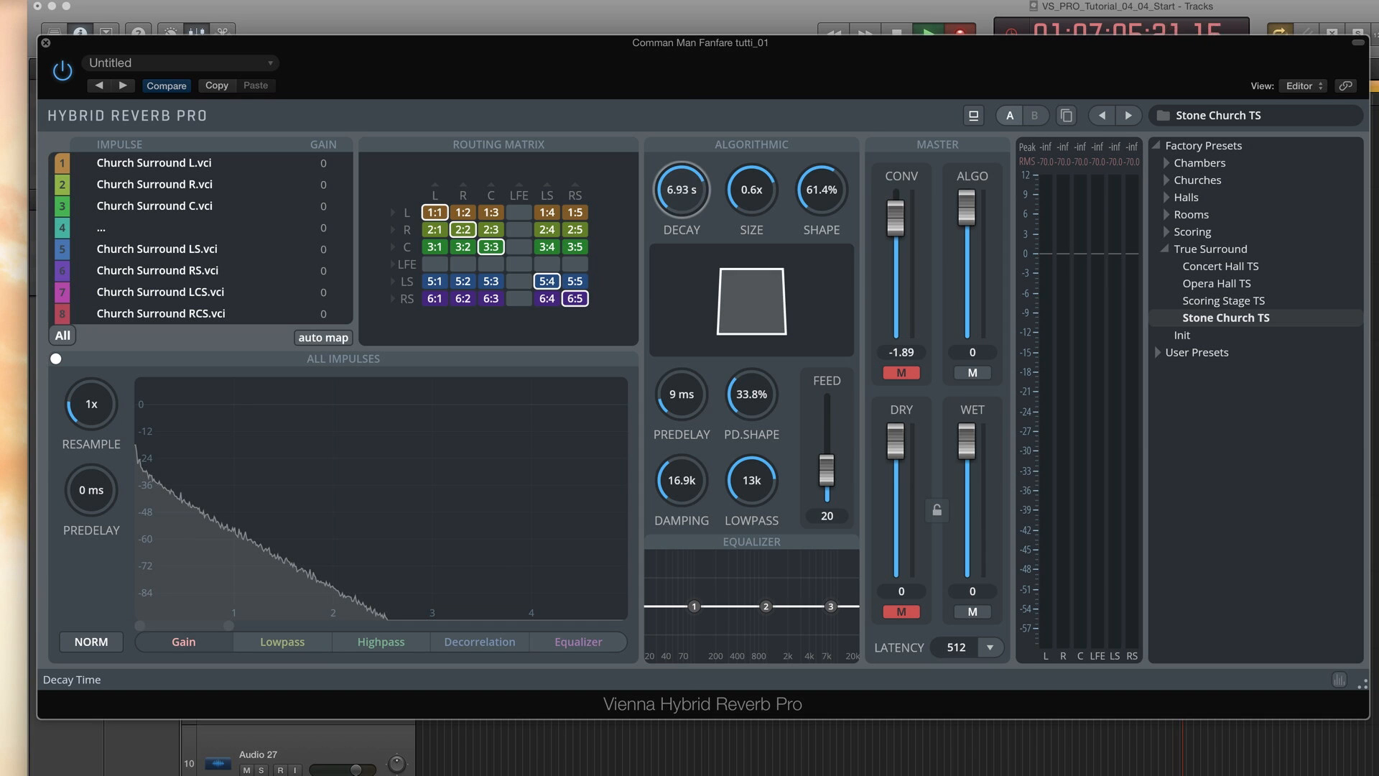
left_click_drag(752, 202, 752, 237)
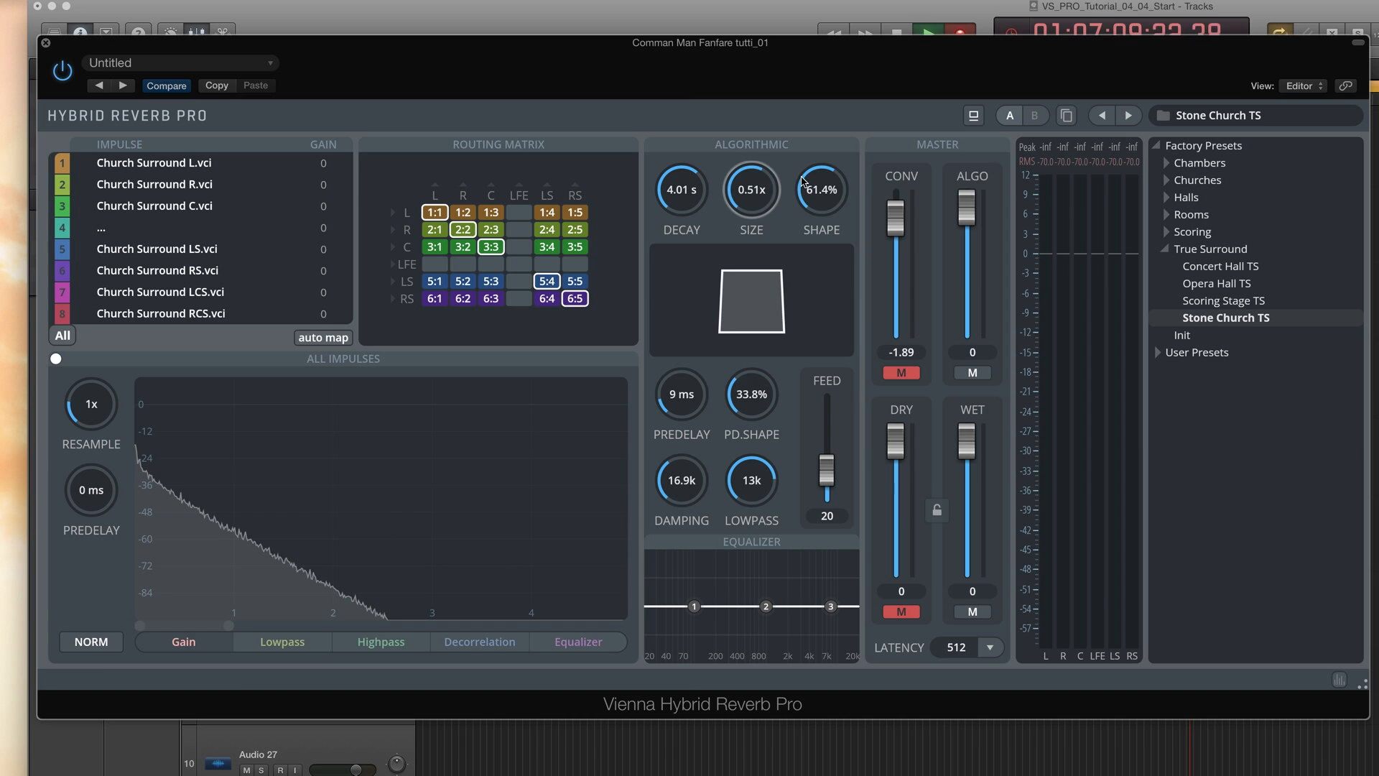
Sweep the algorithmic room shape down to 17.6% and up to 100%, then settle it at 45.4% with the size at 0.52x.
mouse_move(821, 200)
left_mouse_down()
mouse_move(822, 173)
mouse_move(822, 223)
left_mouse_up()
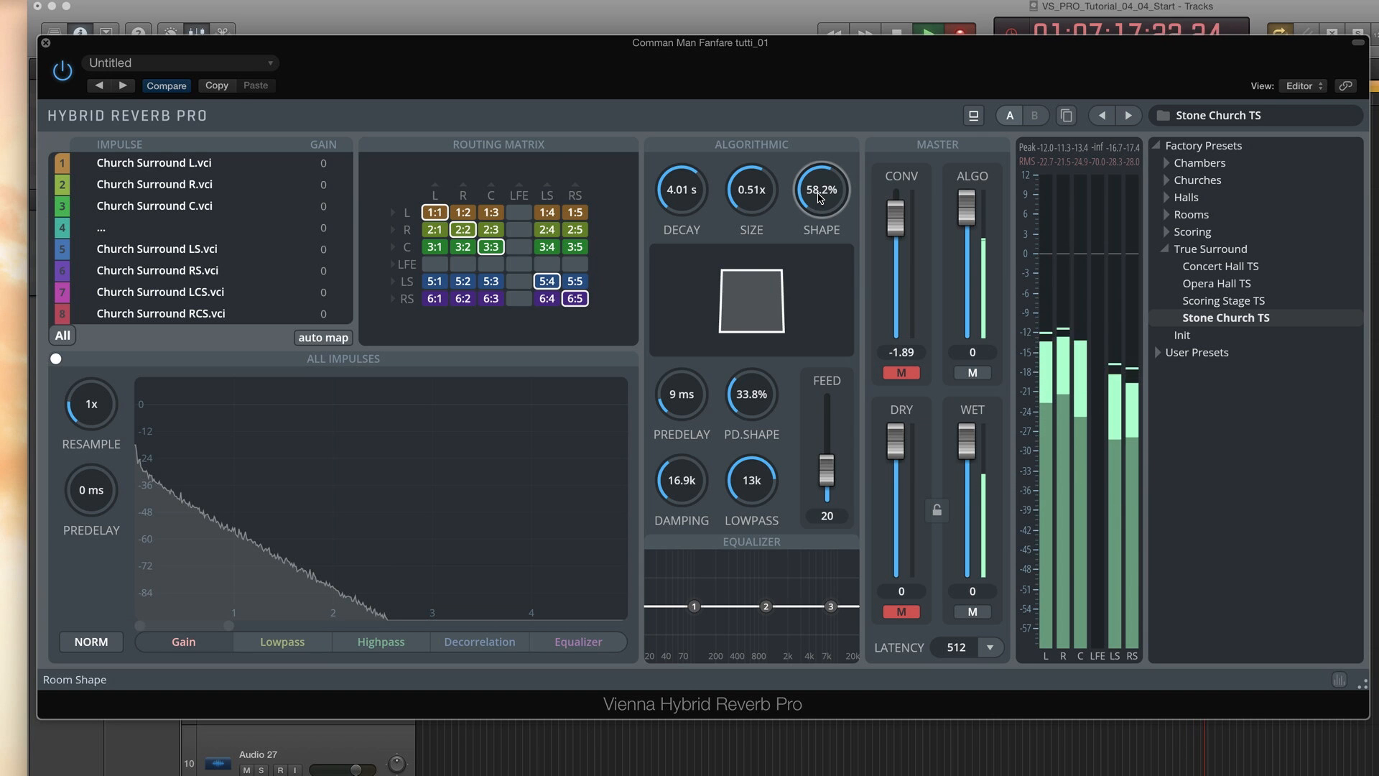
left_click_drag(821, 199, 784, 303)
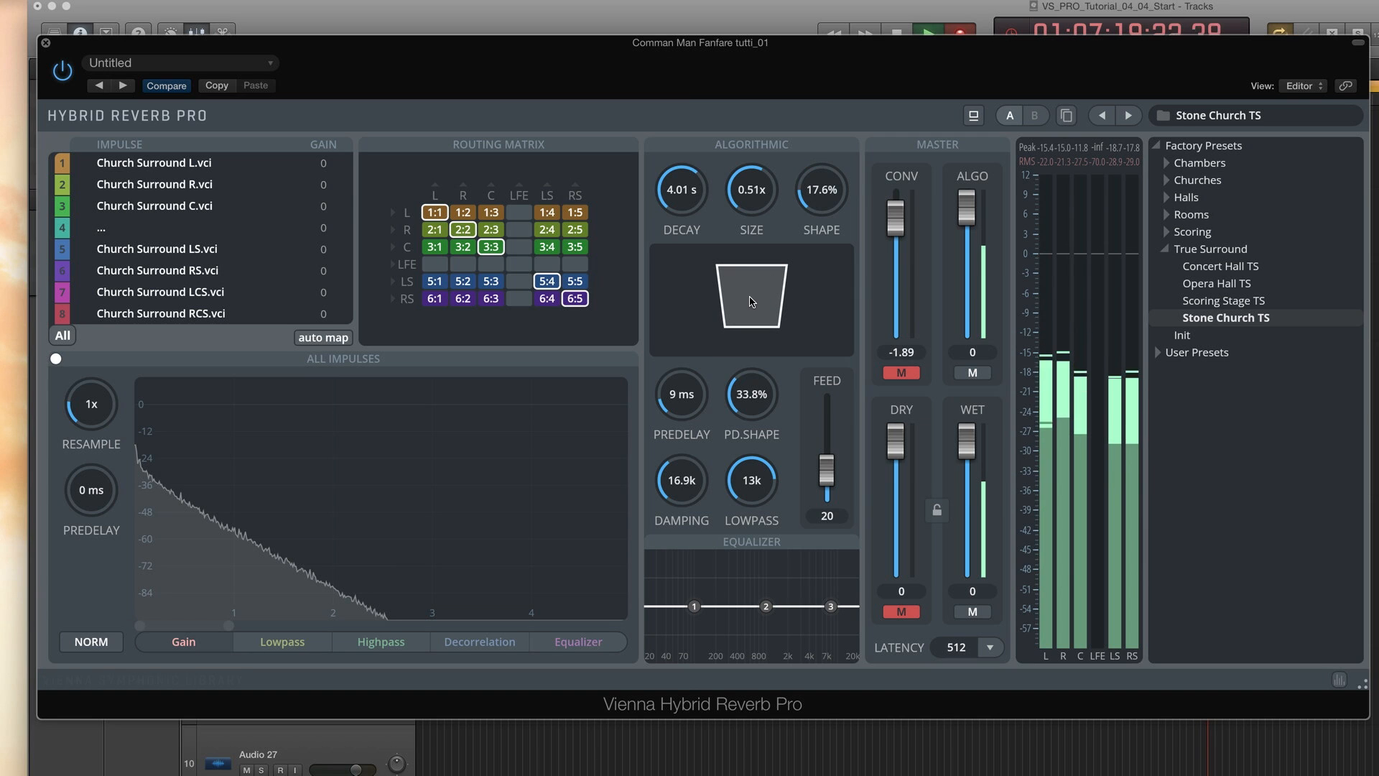
left_click_drag(815, 213, 818, 148)
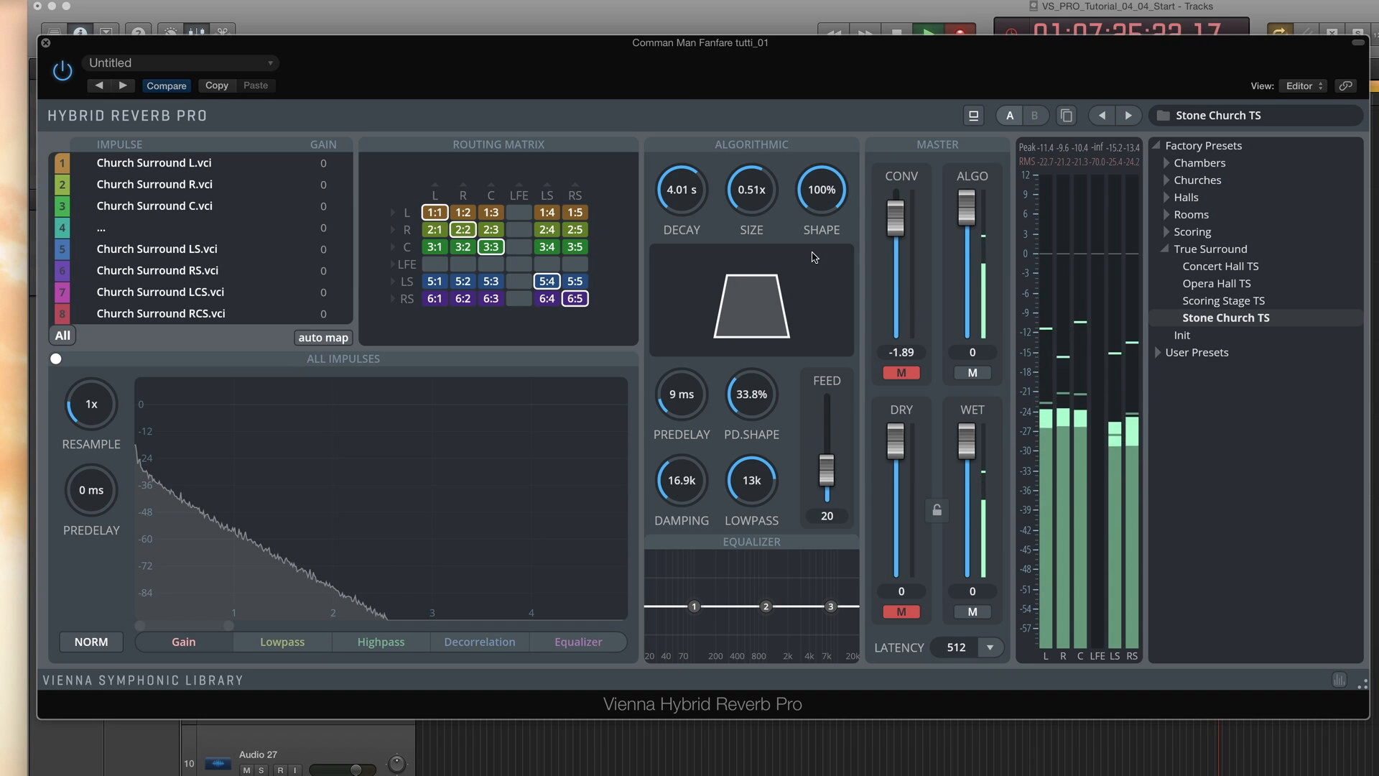
left_click_drag(821, 190, 822, 230)
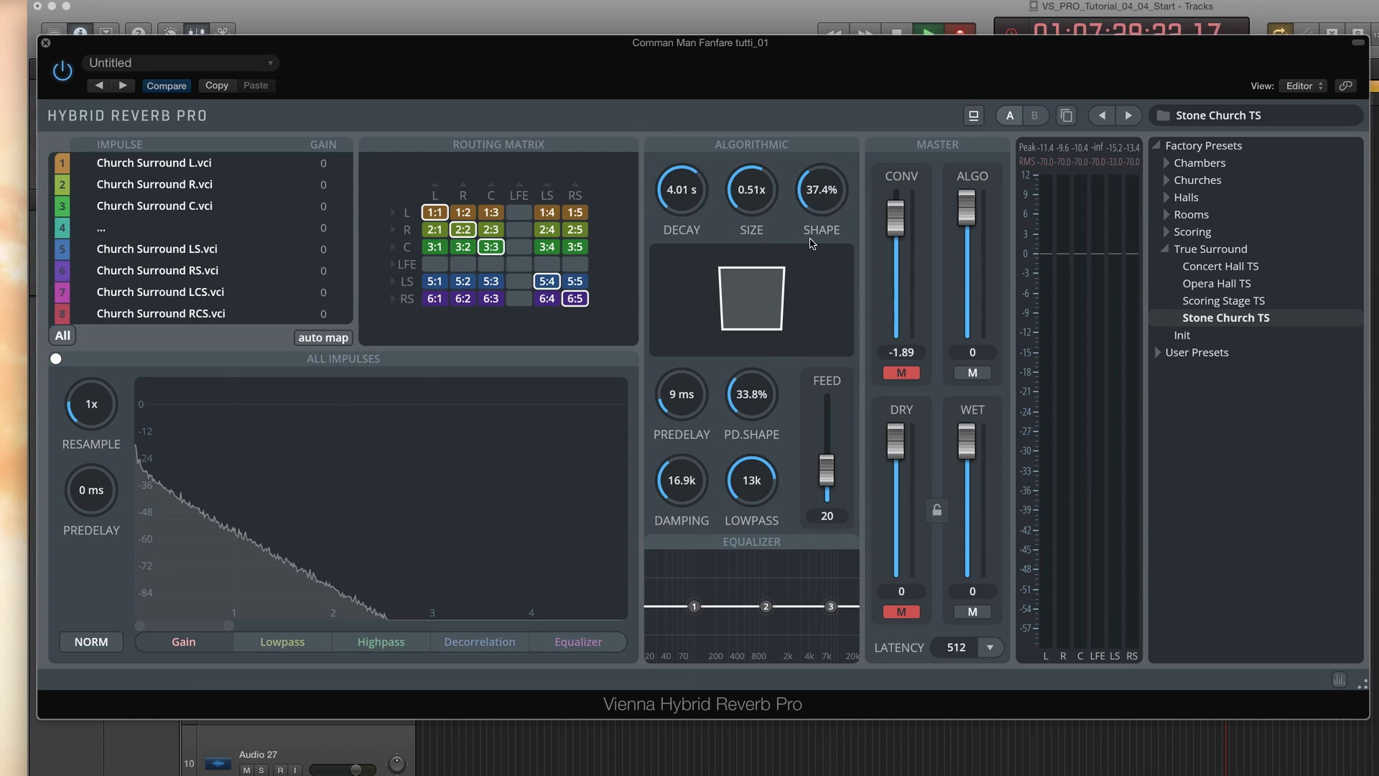
left_click_drag(807, 211, 807, 205)
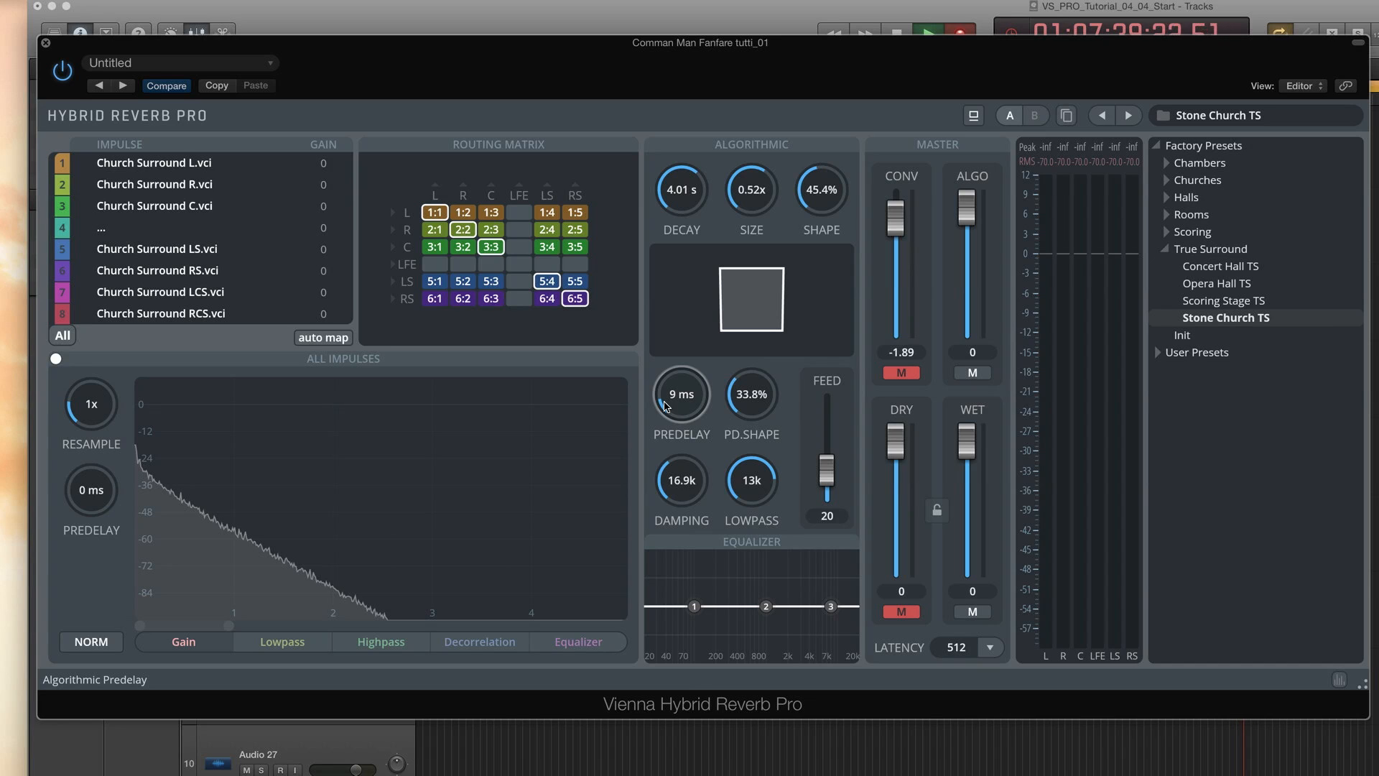
Unmute the dry signal and raise the algorithmic predelay to 85 ms.
left_click(902, 612)
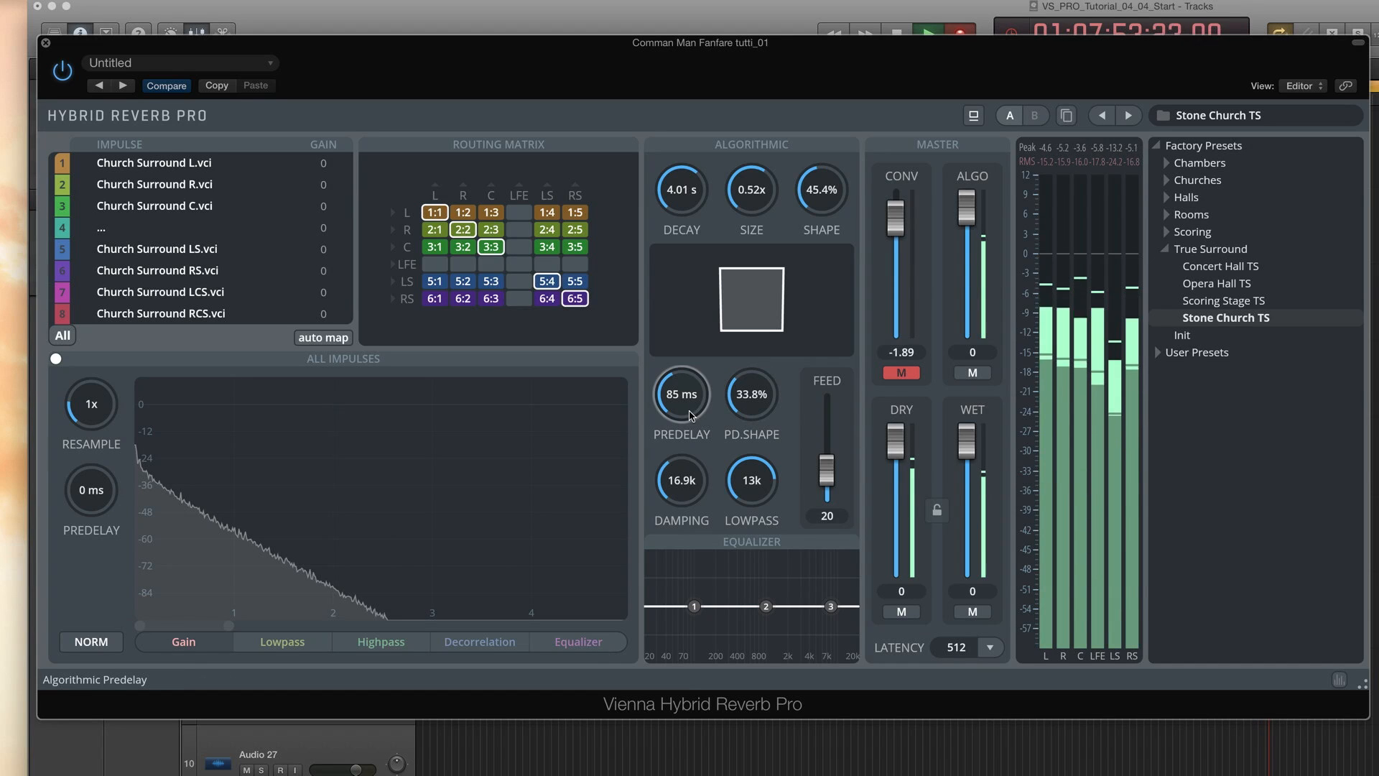
Sweep the algorithmic predelay to 112 ms and predelay shape to 100%, then settle them at 19 ms and 75.6%.
left_click_drag(689, 415, 669, 419)
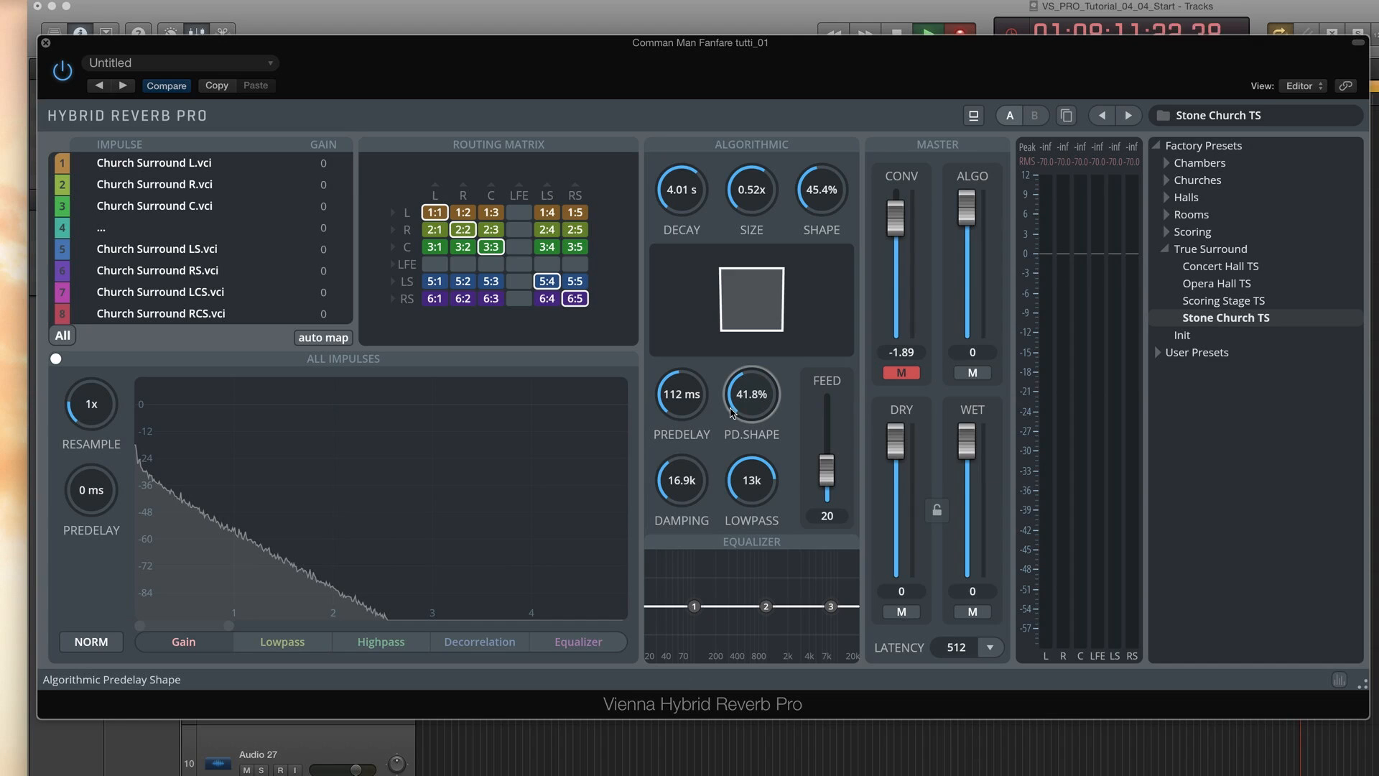
left_click_drag(751, 399, 752, 375)
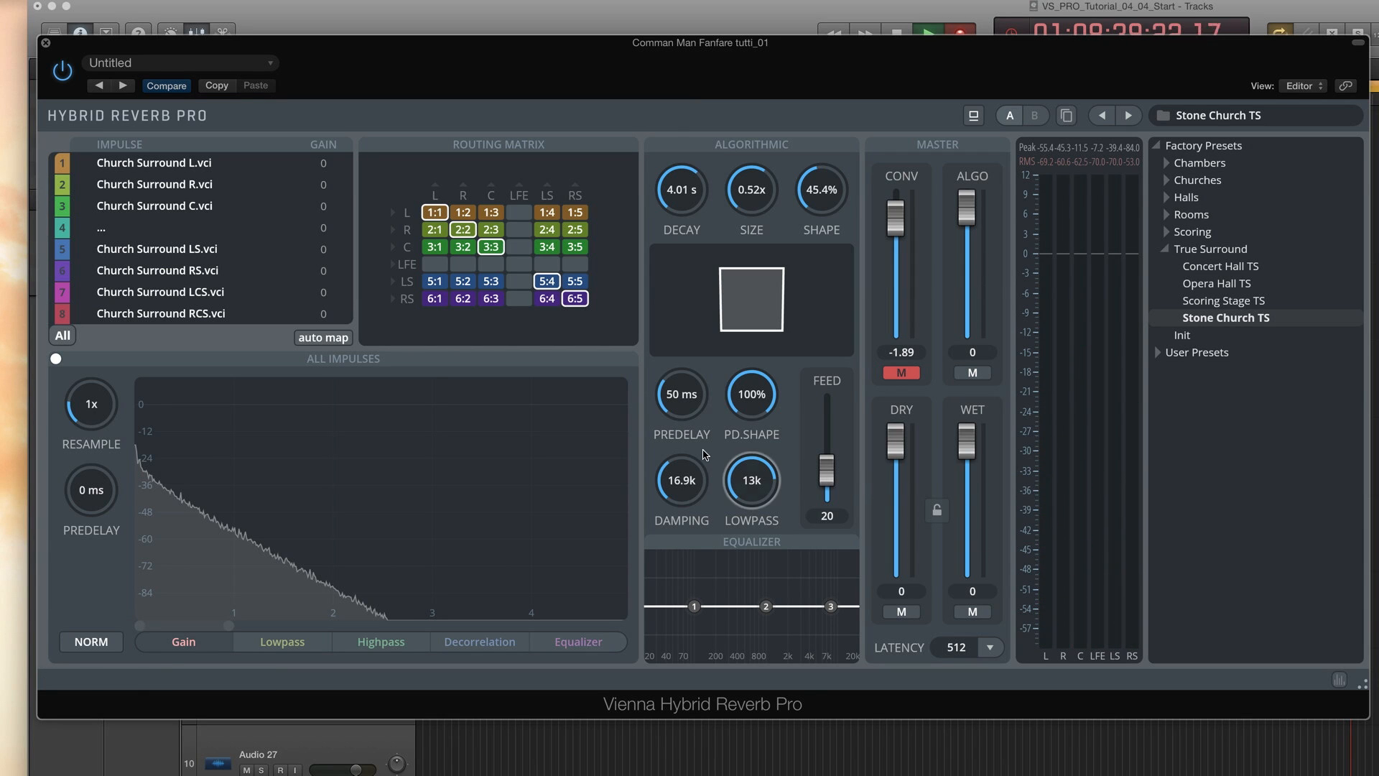
left_click_drag(752, 394, 682, 396)
Unmute the convolution signal and sweep the algorithmic feed between 100 and 0, settling it at 53.71.
left_click_drag(827, 470, 830, 417)
left_click(899, 377)
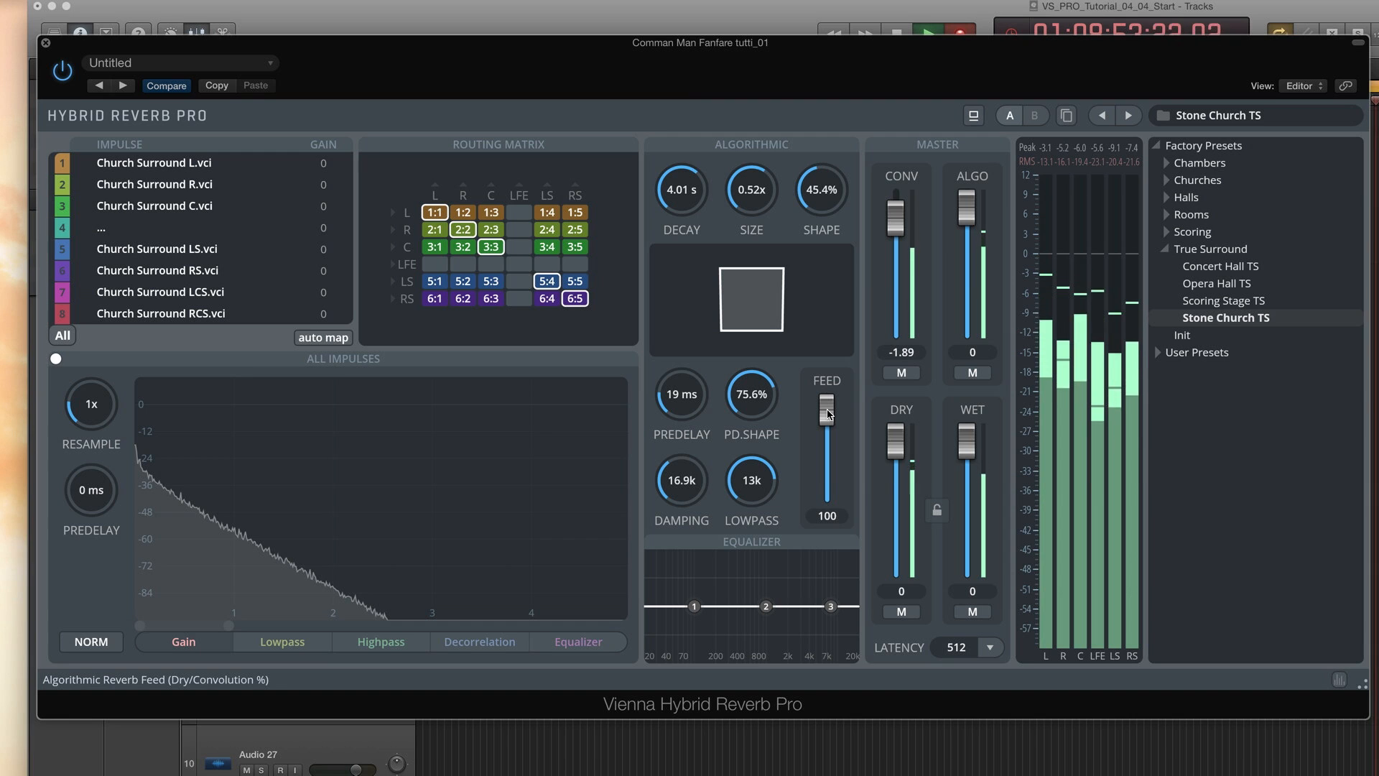
left_click_drag(830, 414, 829, 507)
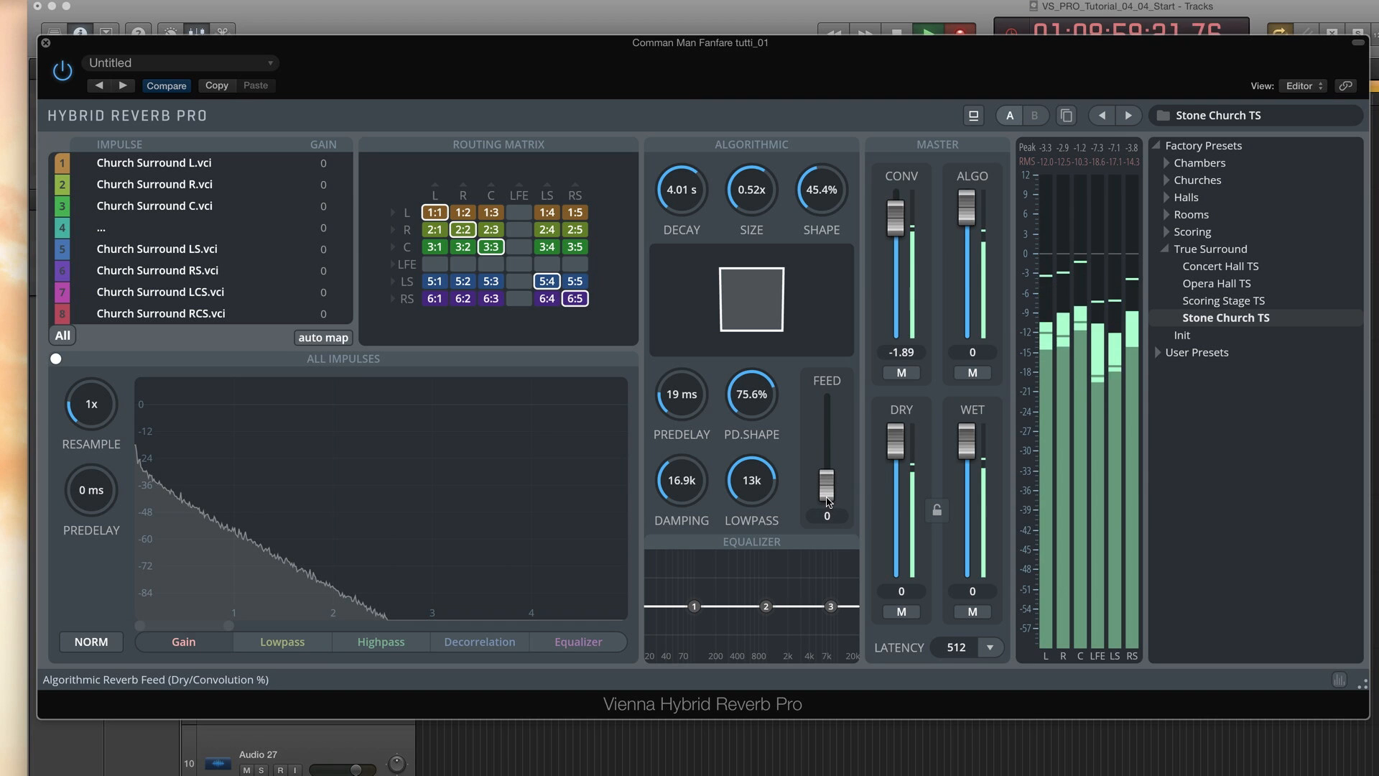
left_click_drag(828, 499, 822, 433)
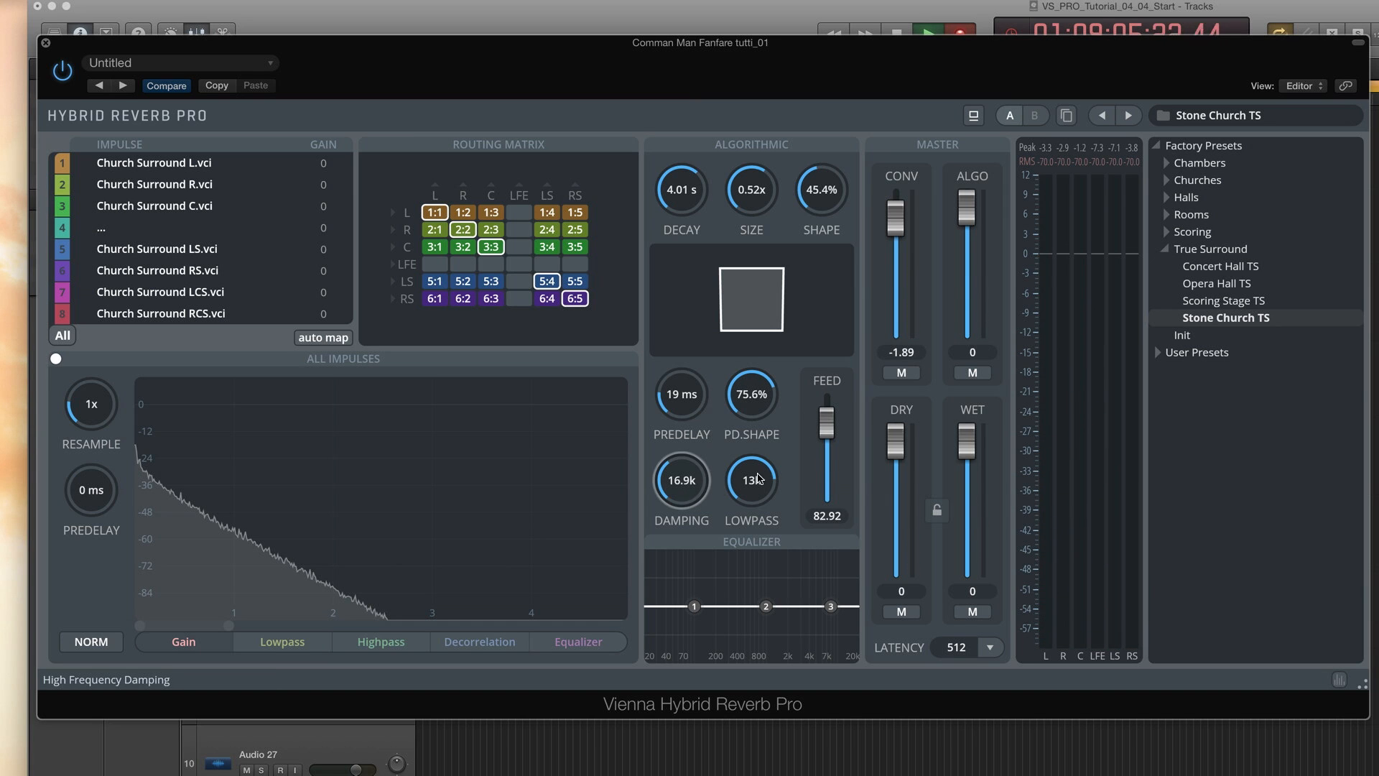
left_click_drag(832, 452, 831, 457)
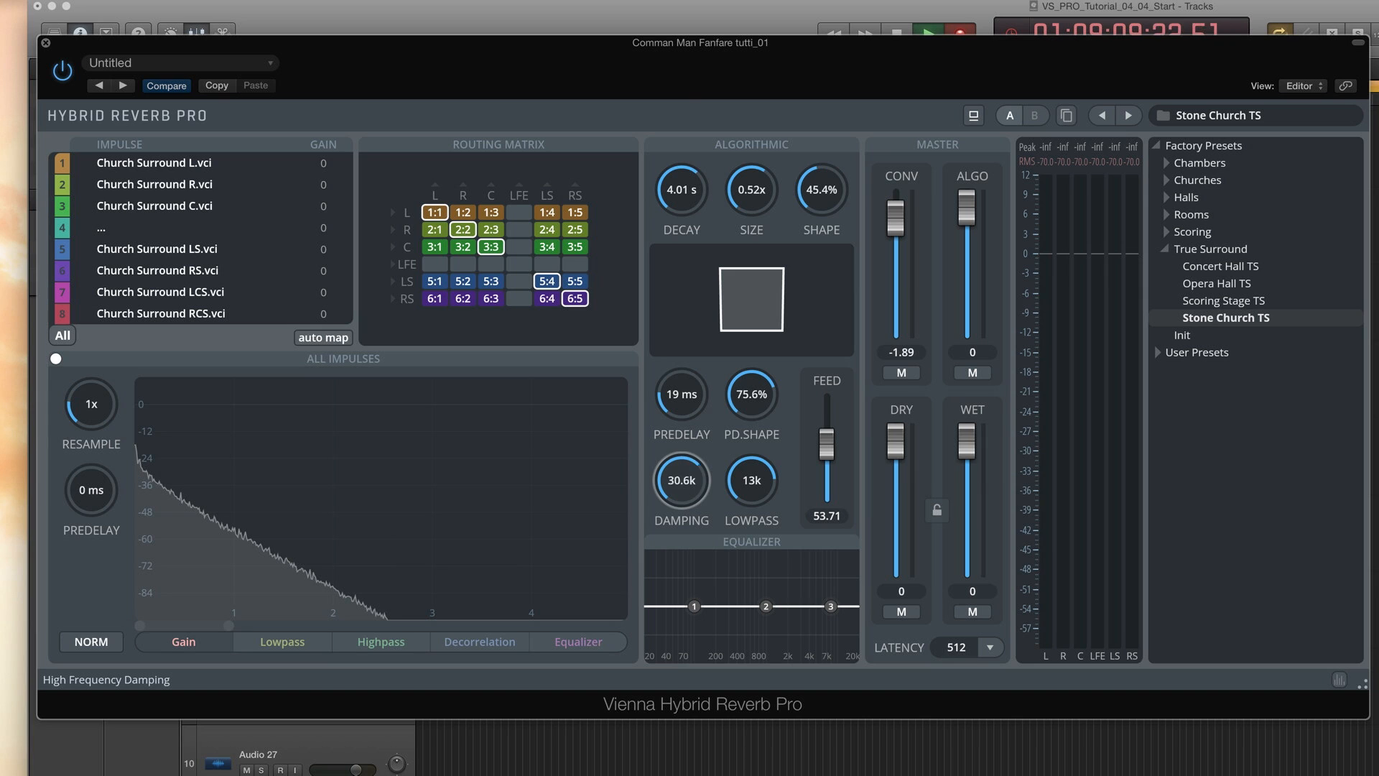
Set the algorithmic damping to 17.8k and lowpass to 12k, and boost the equalizer's third band at about 2 kHz.
left_click_drag(682, 485, 682, 487)
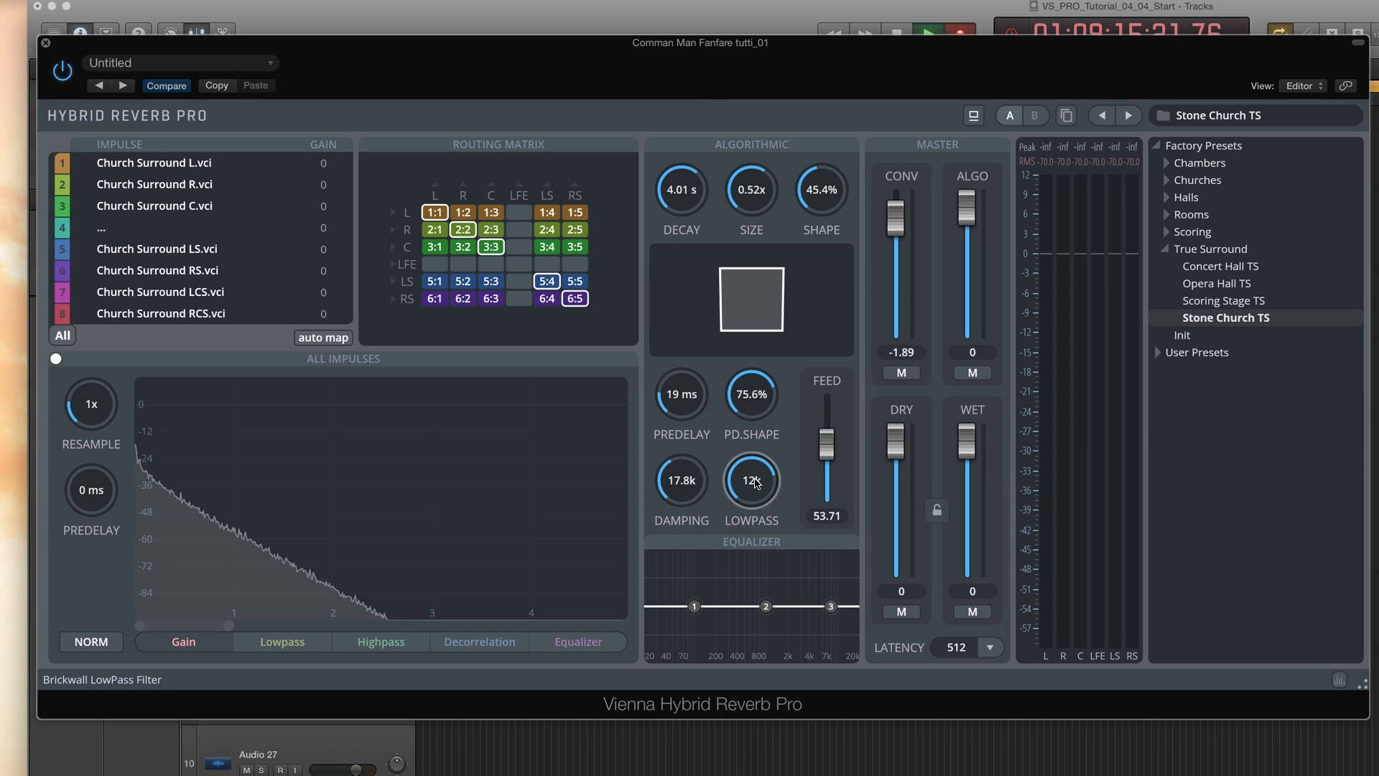
mouse_move(694, 607)
left_mouse_down()
mouse_move(697, 586)
mouse_move(693, 607)
left_mouse_up()
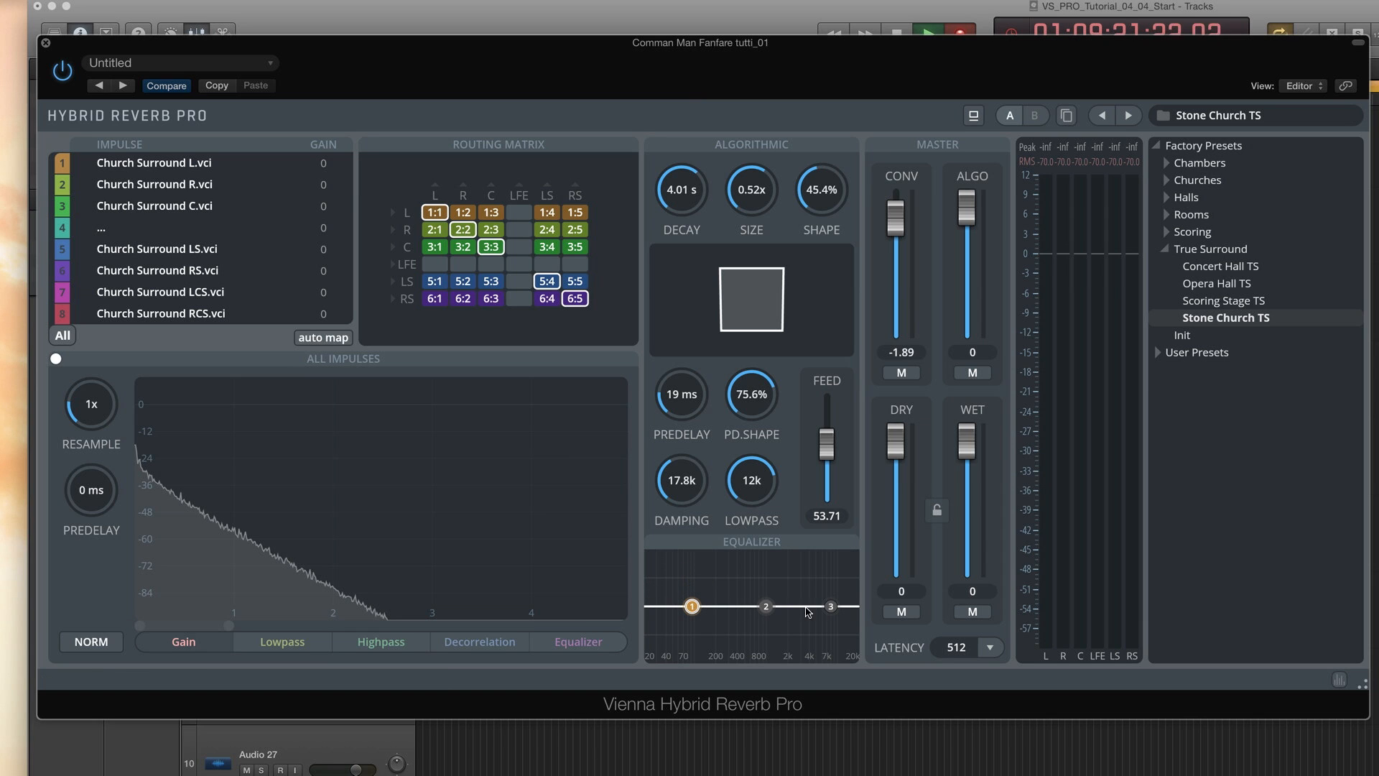
left_click_drag(830, 607, 791, 585)
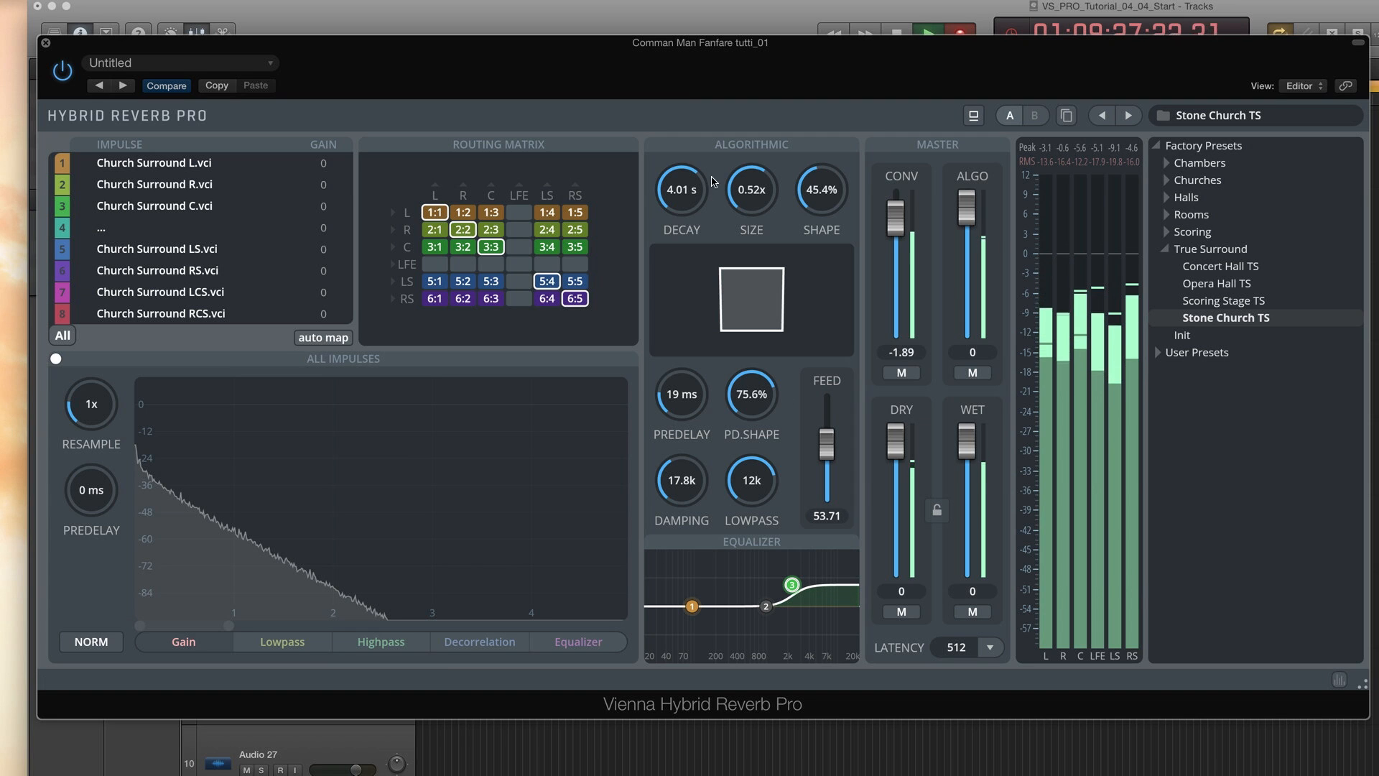
Reduce the algorithmic decay to 2.66 s and the size to 0.48x, and close the reverb plug-in.
left_click_drag(752, 189, 686, 229)
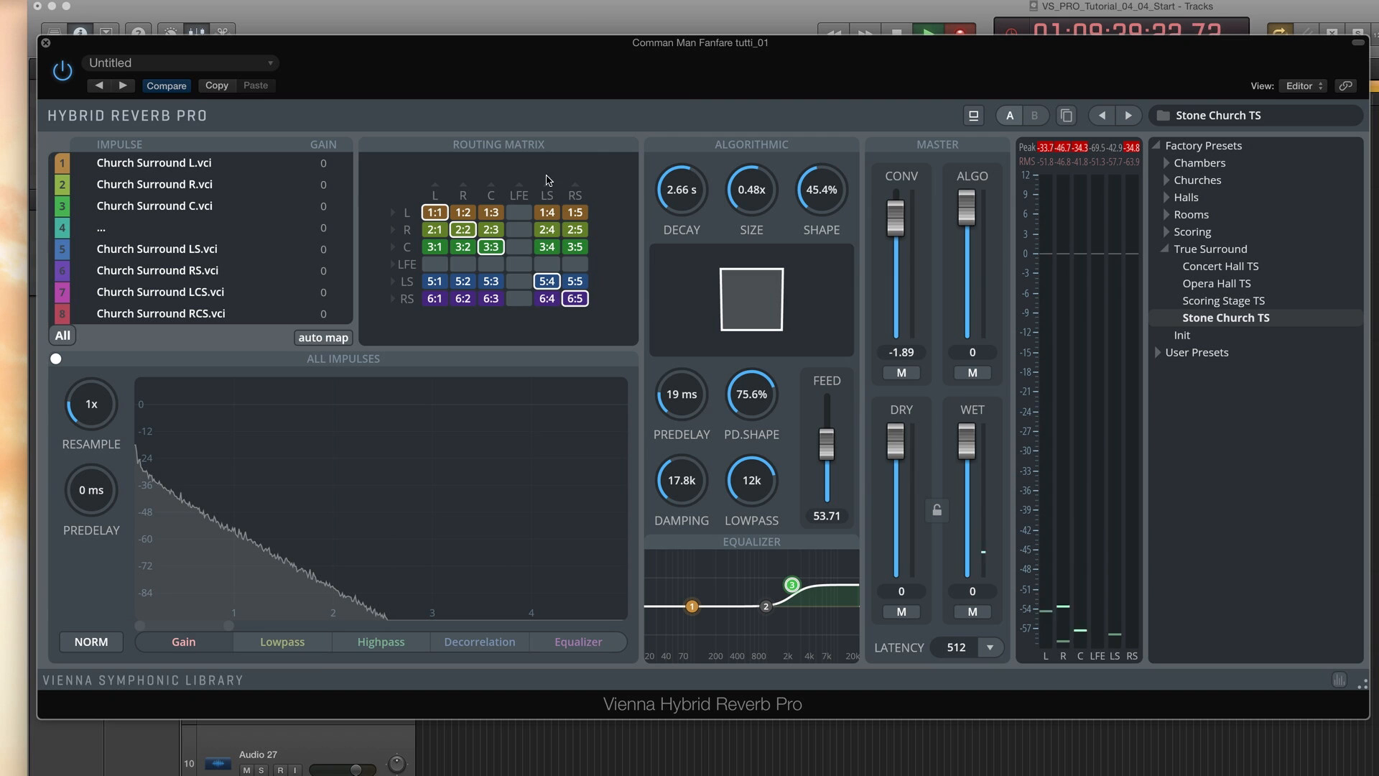
left_click(45, 46)
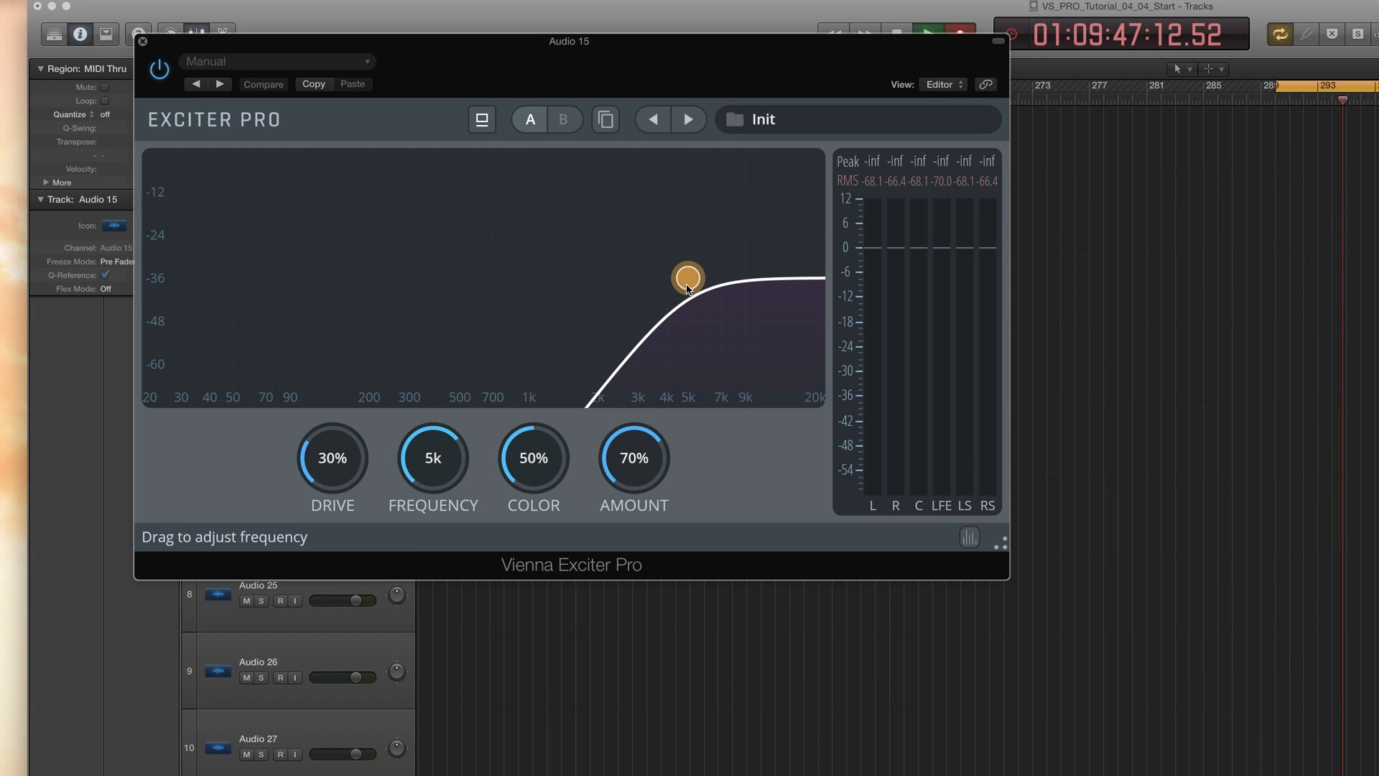
Sweep Exciter Pro's frequency to 6.38k and 1.87k and its drive up to 92%, settling at 2.43k and 74.4%.
mouse_move(433, 457)
left_mouse_down()
mouse_move(433, 483)
mouse_move(434, 446)
mouse_move(437, 467)
left_mouse_up()
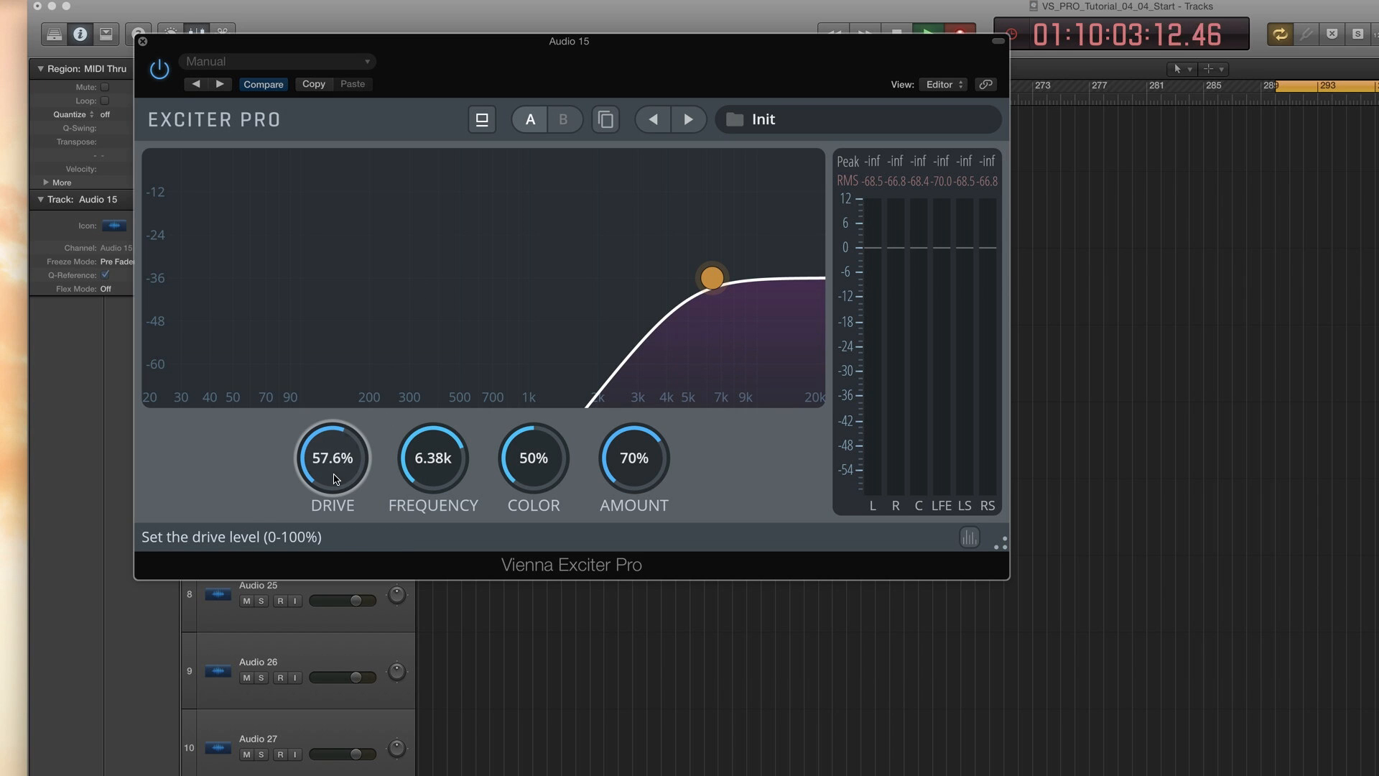
mouse_move(335, 479)
left_mouse_down()
mouse_move(335, 545)
mouse_move(335, 480)
left_mouse_up()
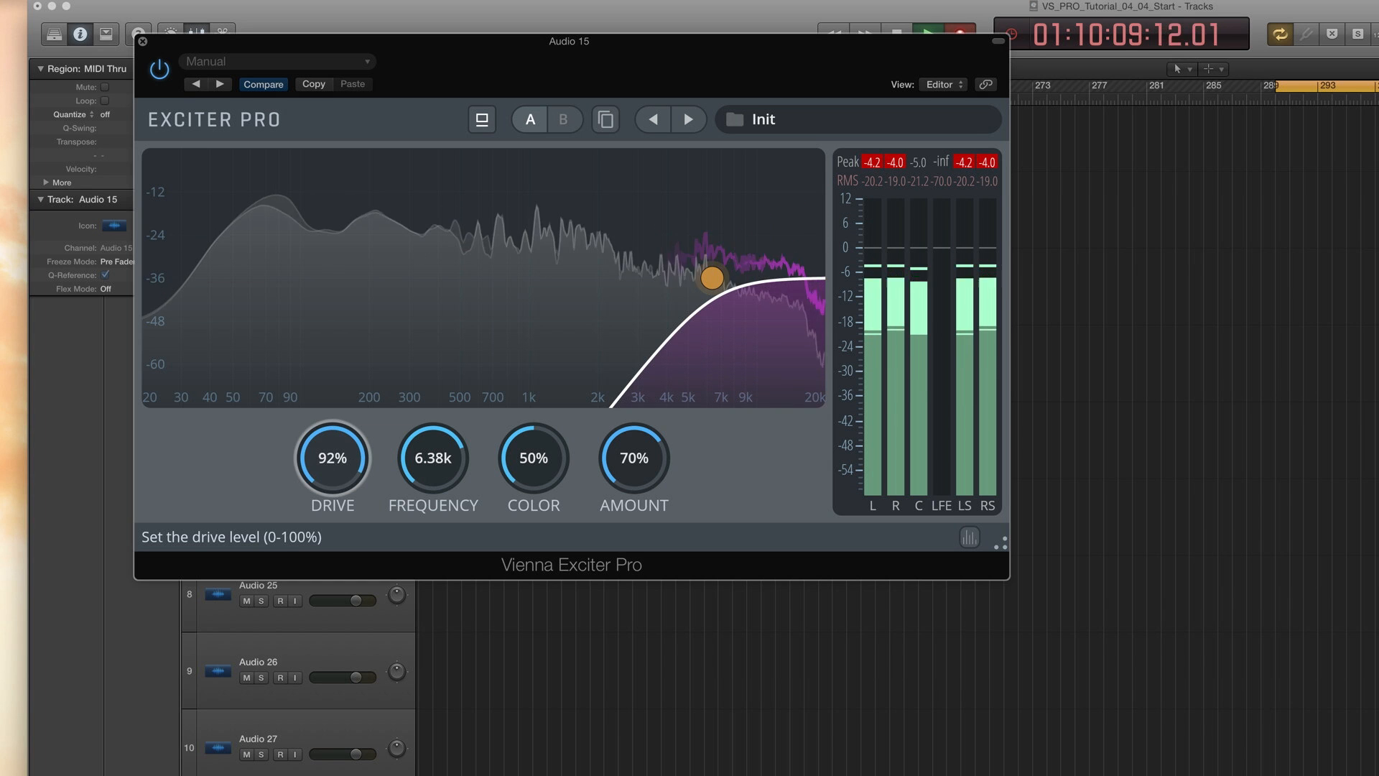
left_click_drag(335, 430, 335, 450)
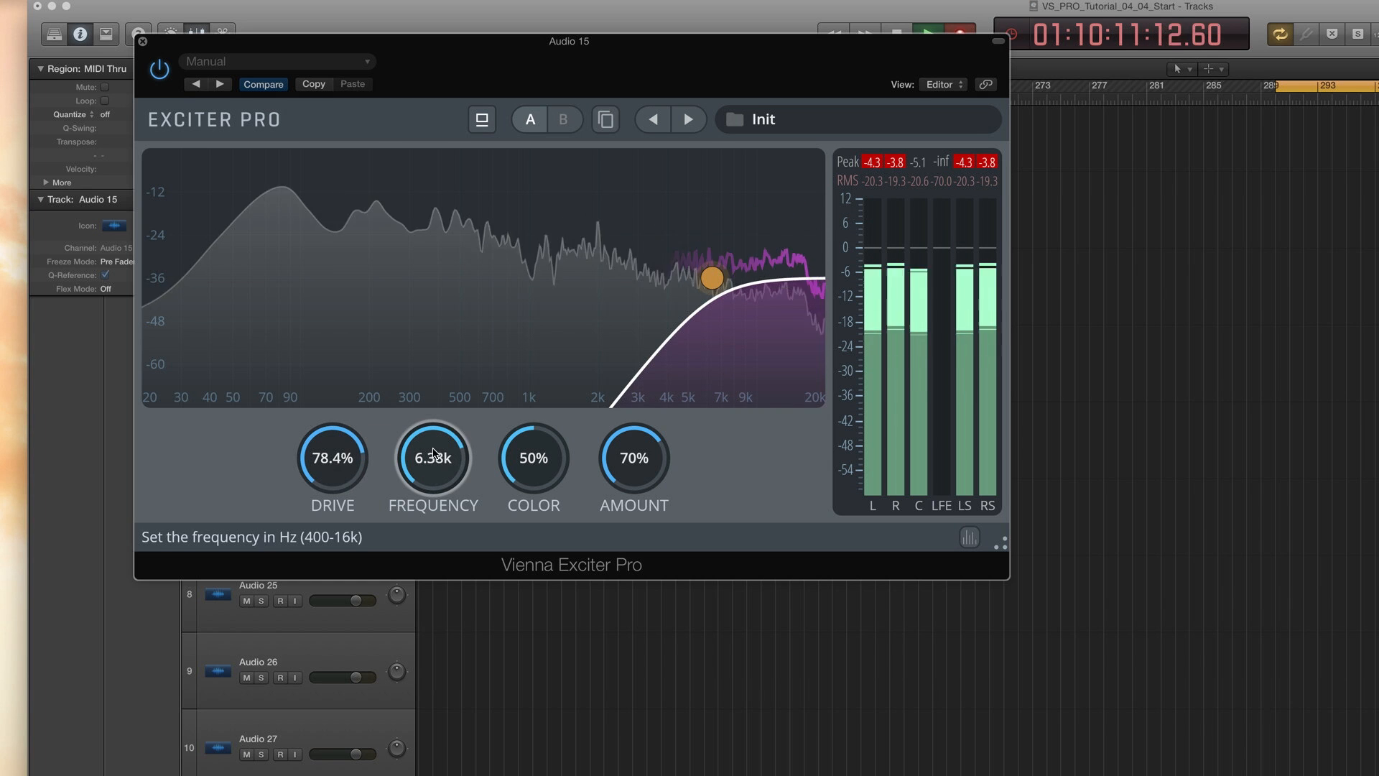
left_click_drag(447, 457, 447, 498)
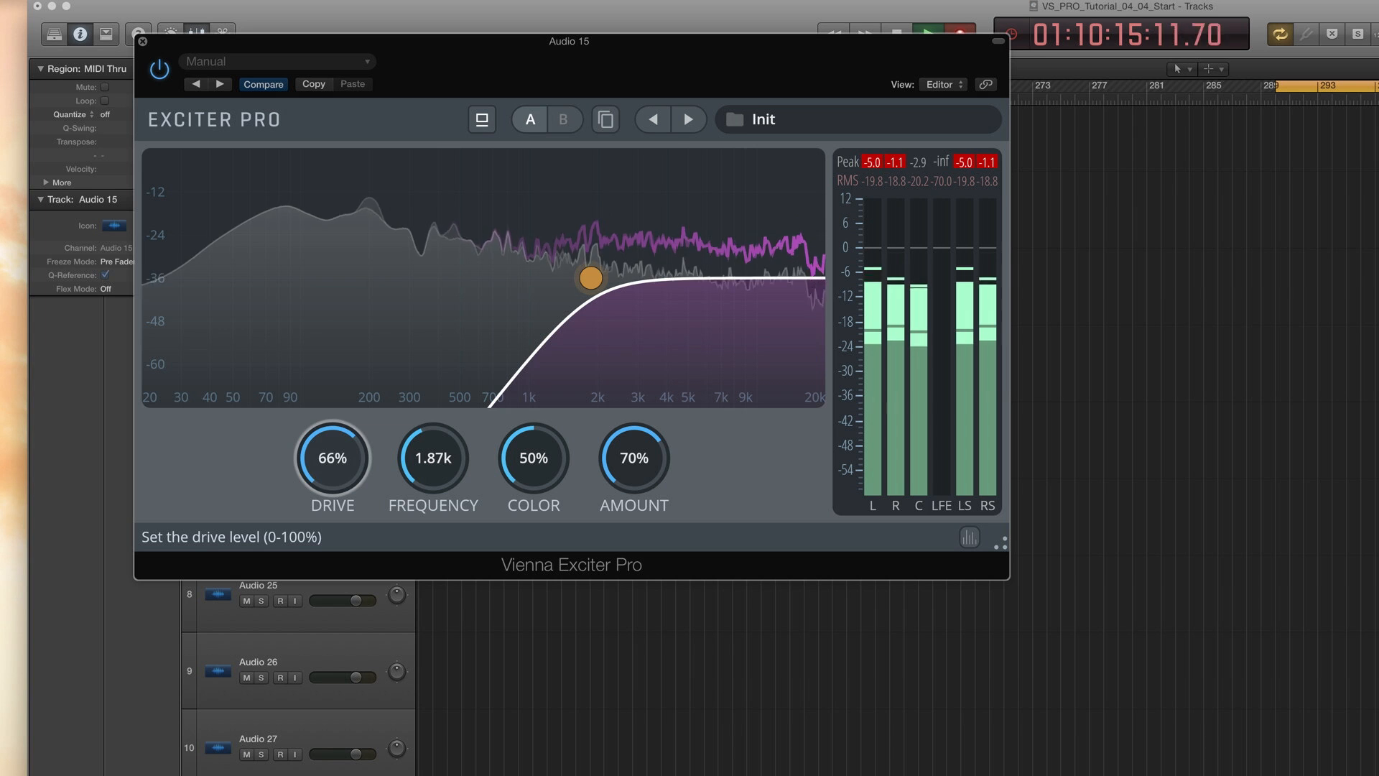
left_click_drag(433, 458, 433, 453)
Try the exciter color at 0.2% with amount at 99.8%, then set color to 44.2%, frequency to 3.61k and amount to 61.2%.
left_click_drag(533, 458, 534, 455)
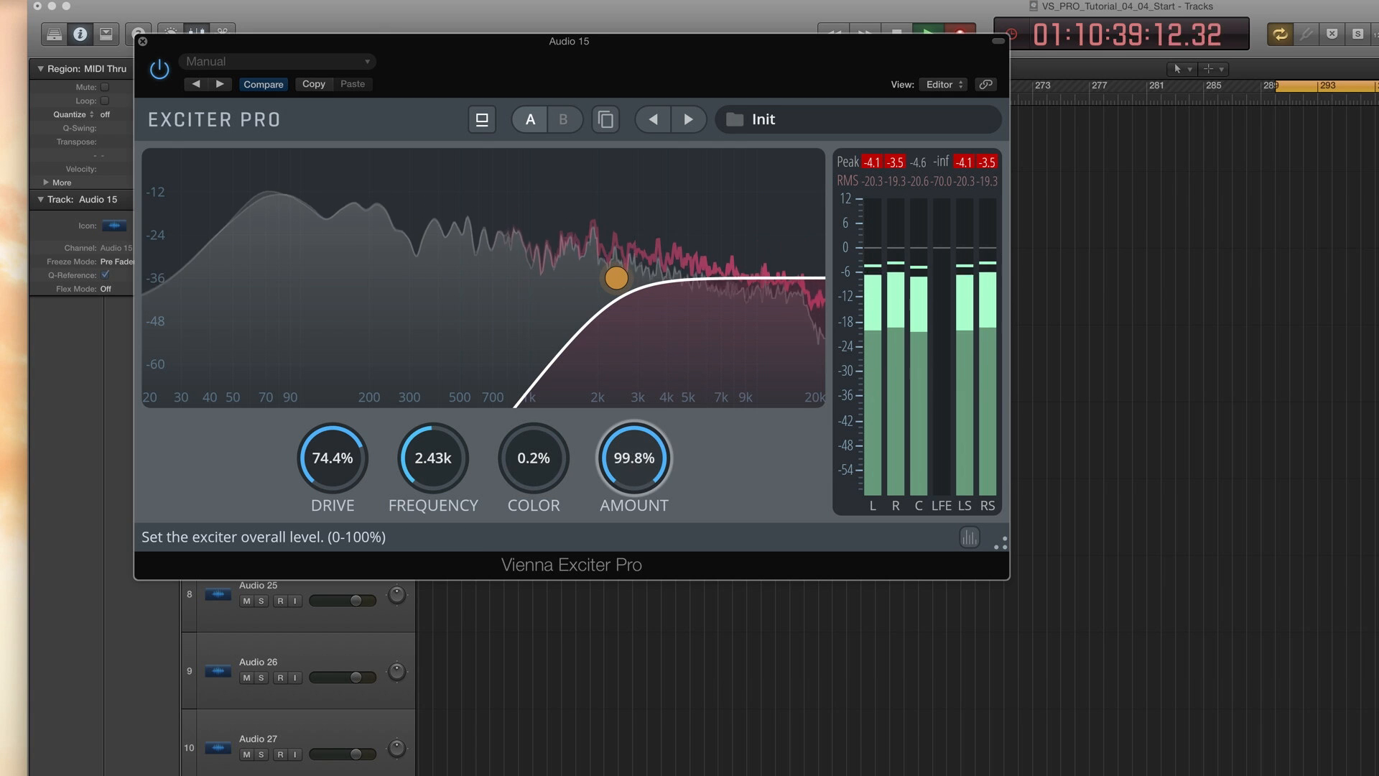
left_click_drag(635, 460, 571, 472)
left_click_drag(527, 476, 527, 409)
left_click_drag(431, 470, 431, 452)
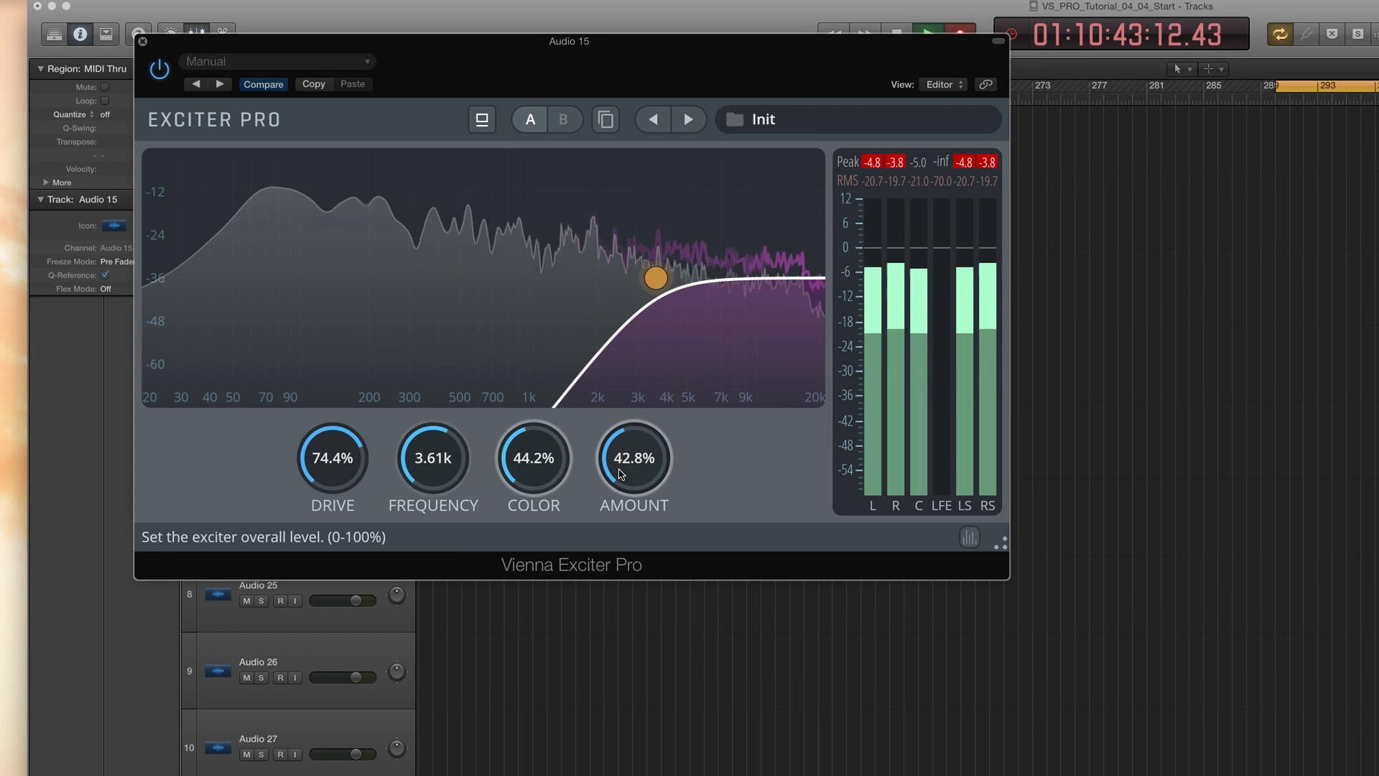
mouse_move(634, 467)
left_mouse_down()
mouse_move(634, 443)
mouse_move(622, 473)
left_mouse_up()
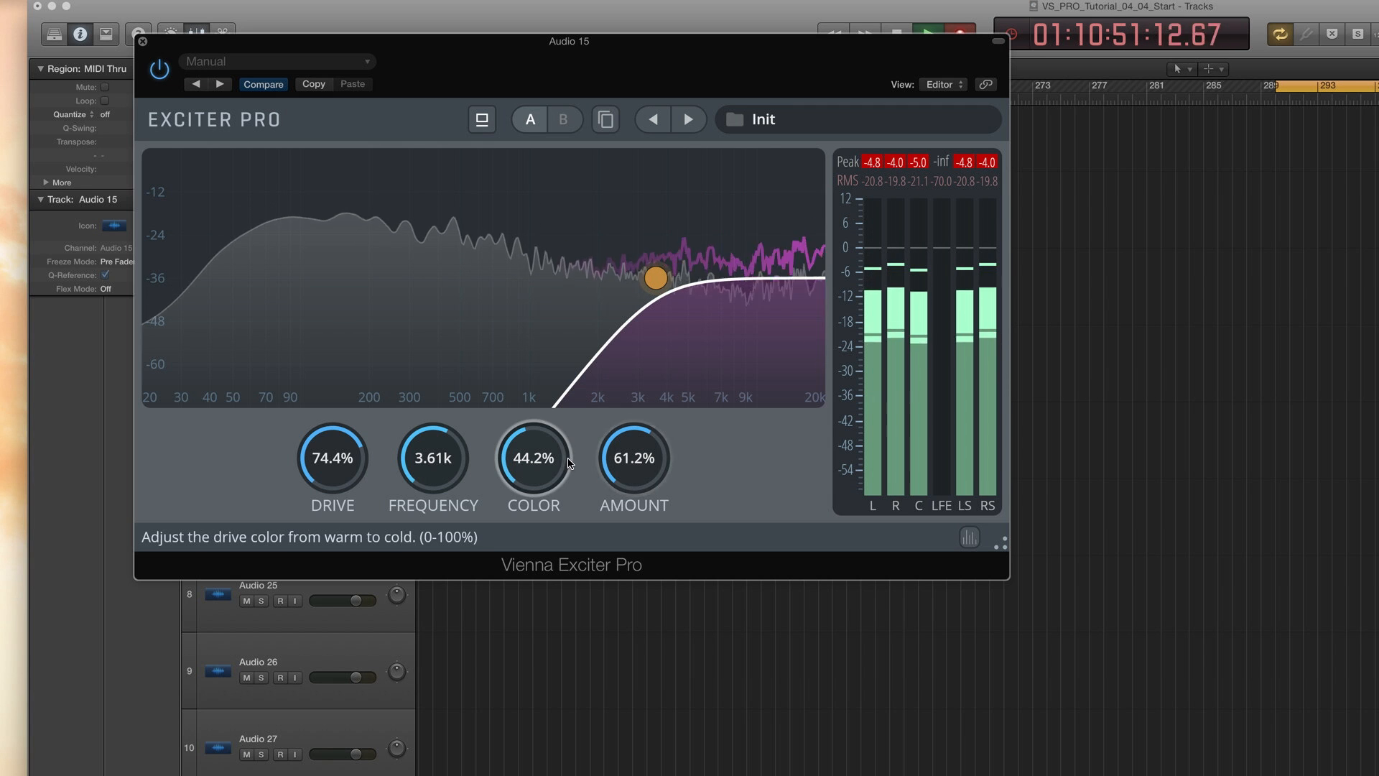
Fine-tune the exciter's color to 41.6% and frequency to 3.78k, and lower its overall amount.
left_click_drag(534, 458, 523, 465)
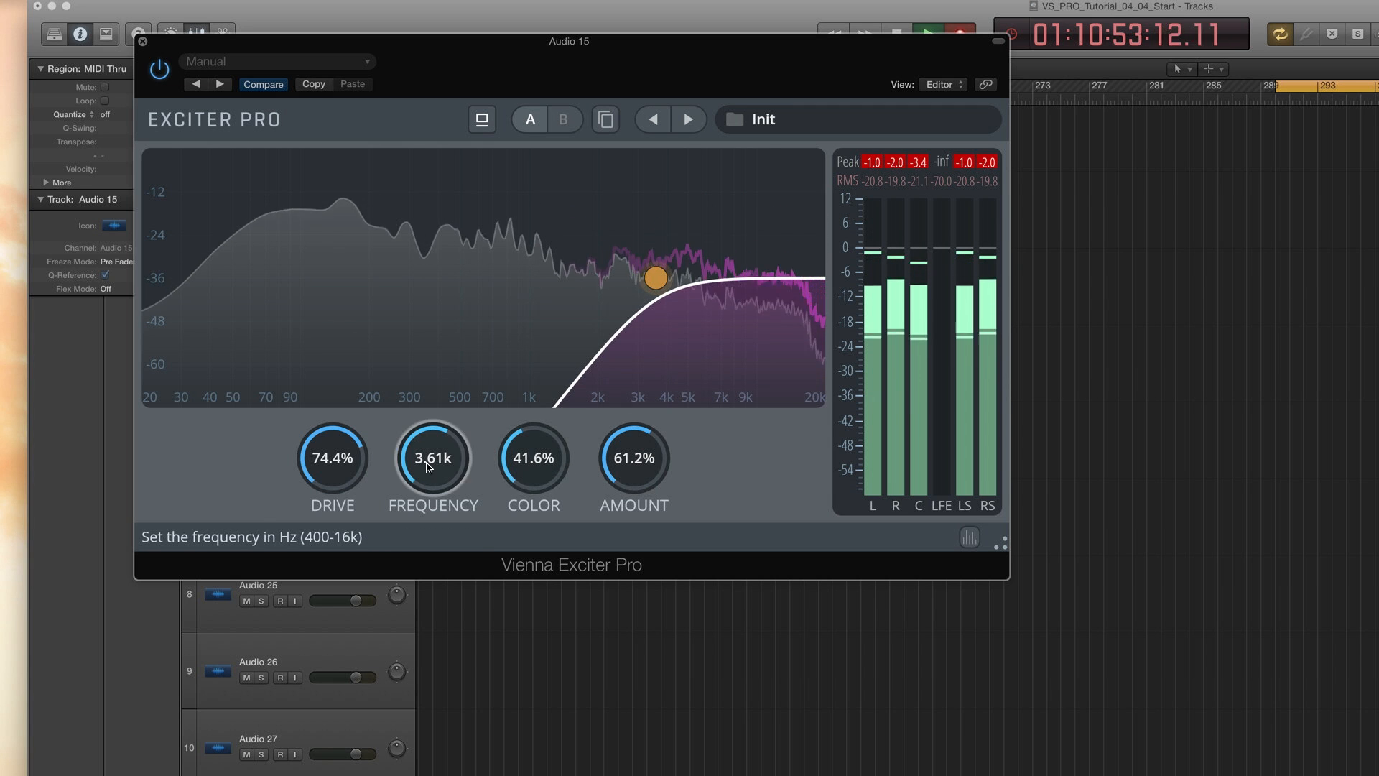
left_click_drag(430, 469, 444, 447)
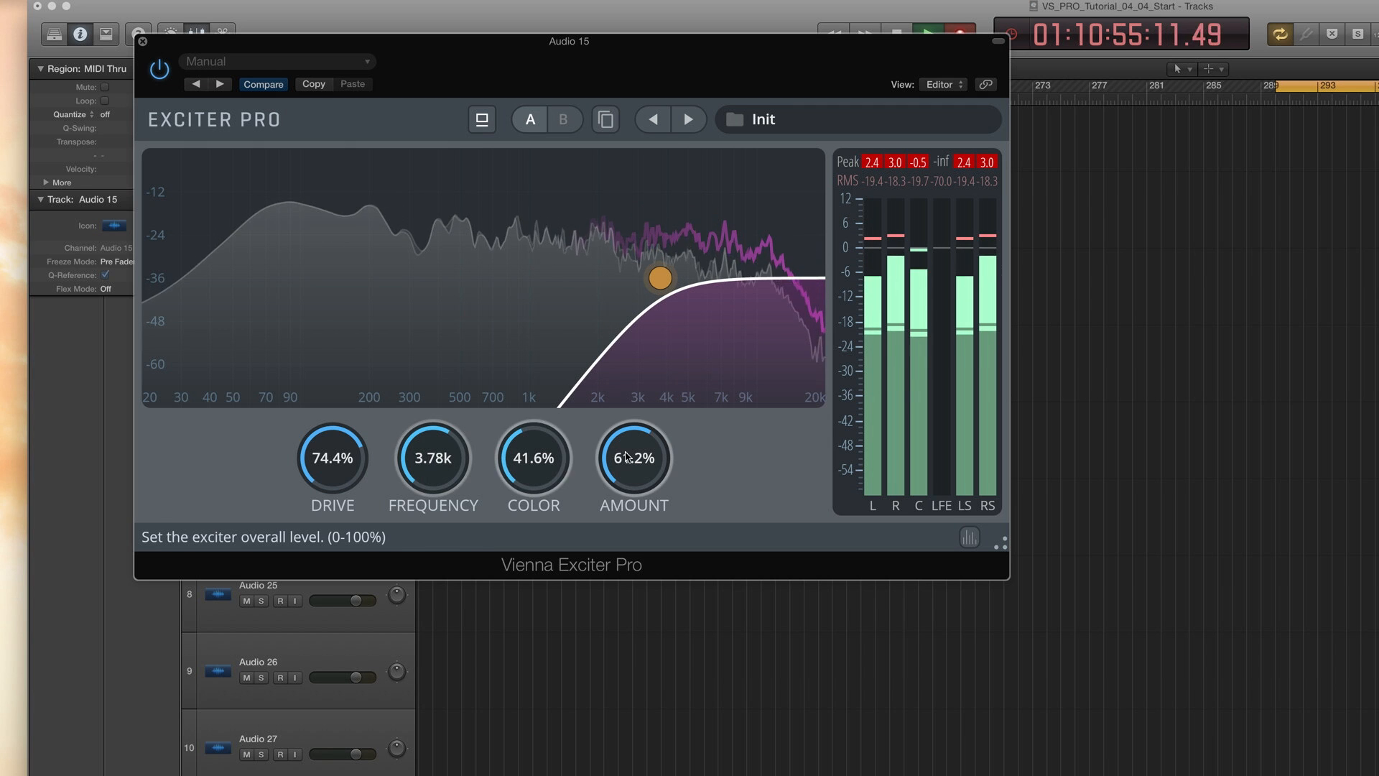
left_click_drag(634, 458, 635, 507)
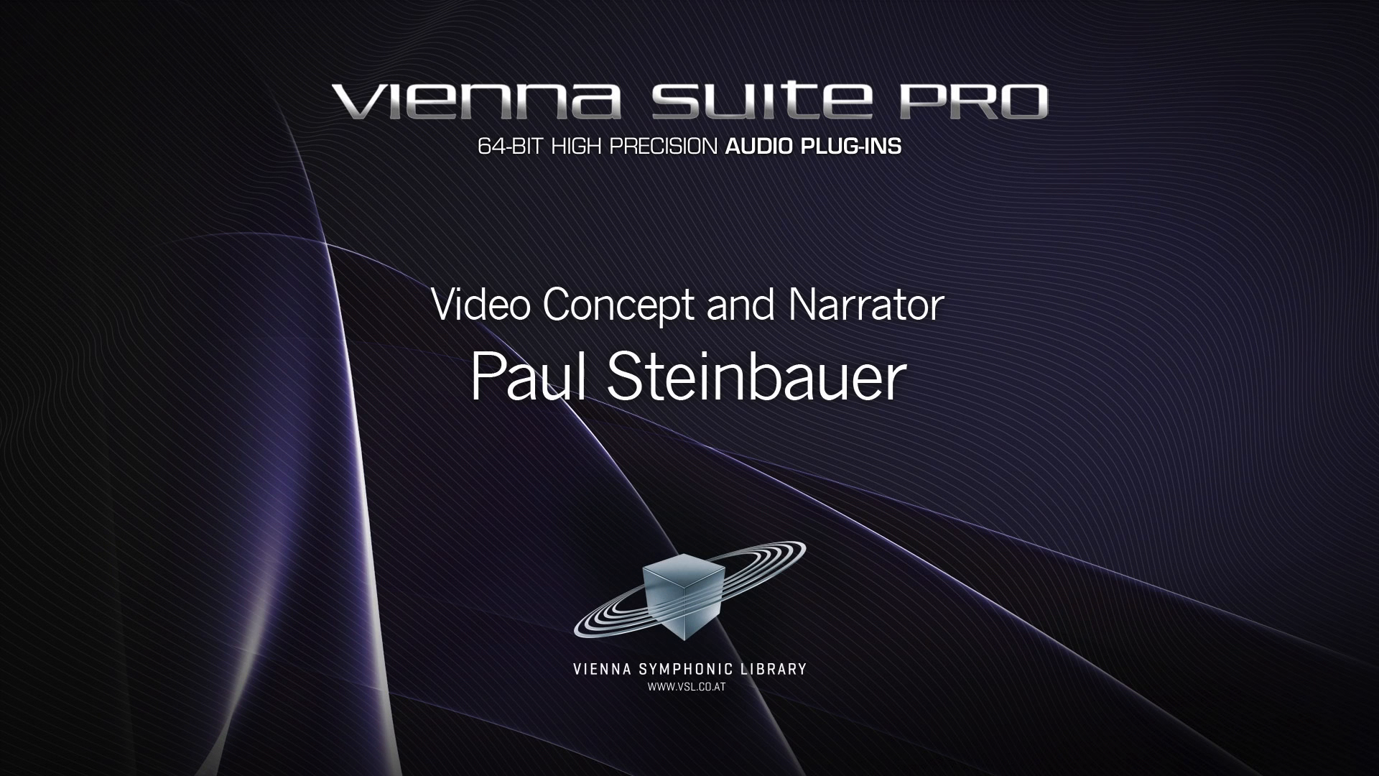